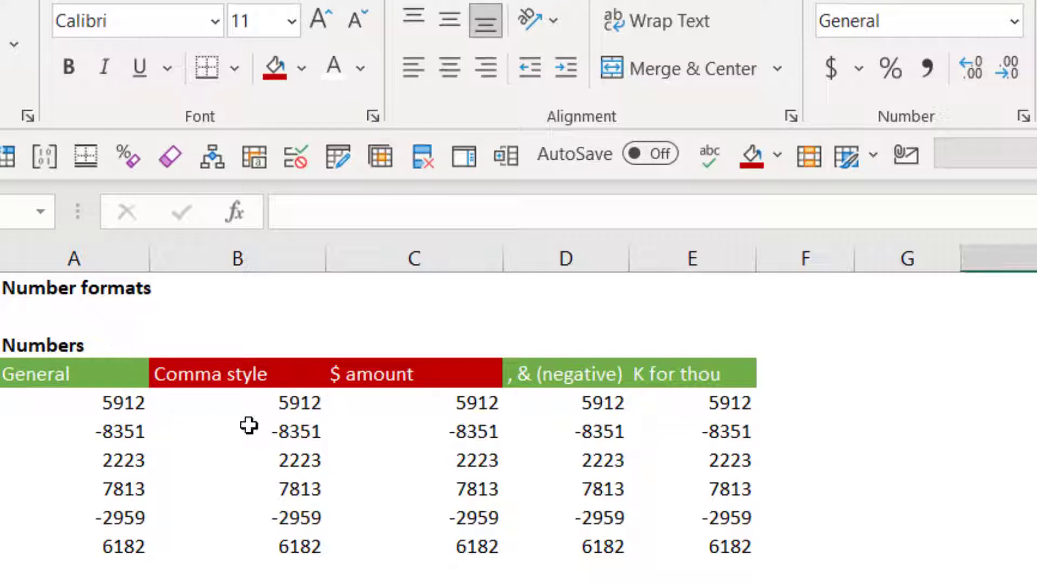
Apply Comma Style to B6:B11 and Accounting ($) format to C6:C11
left_click_drag(261, 403, 267, 546)
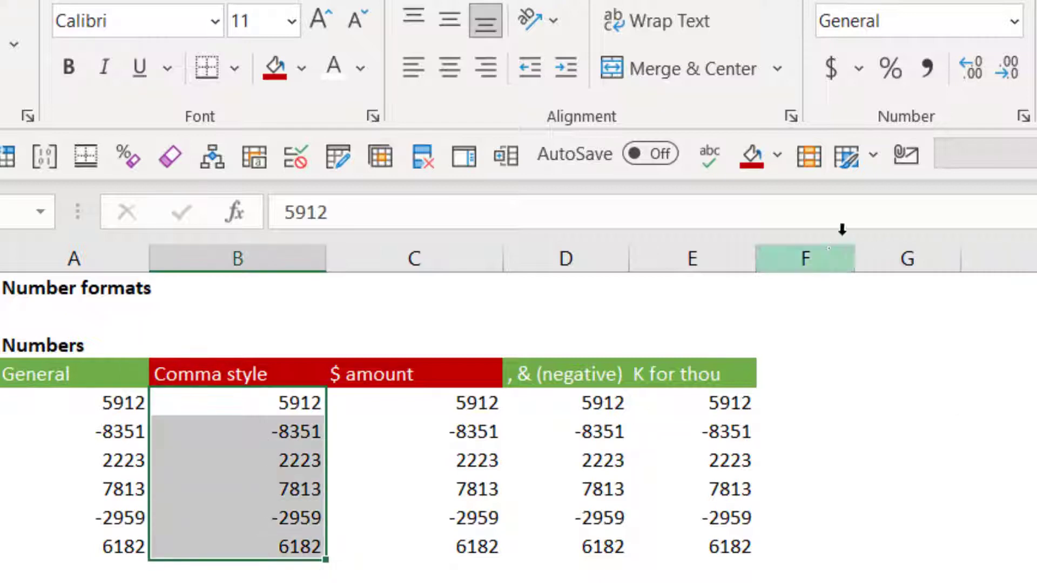
left_click(927, 69)
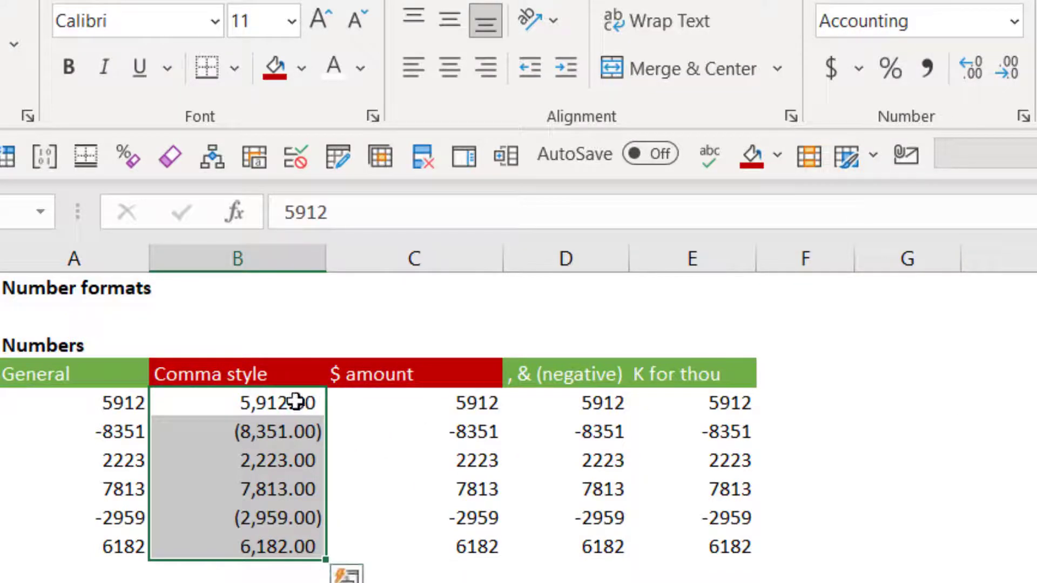
left_click_drag(432, 403, 443, 558)
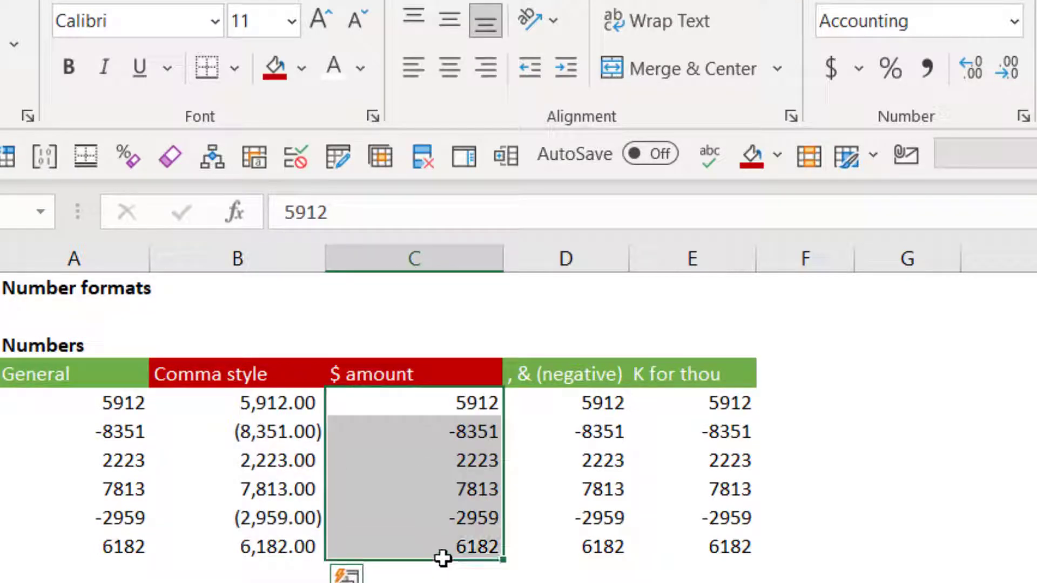
left_click(837, 74)
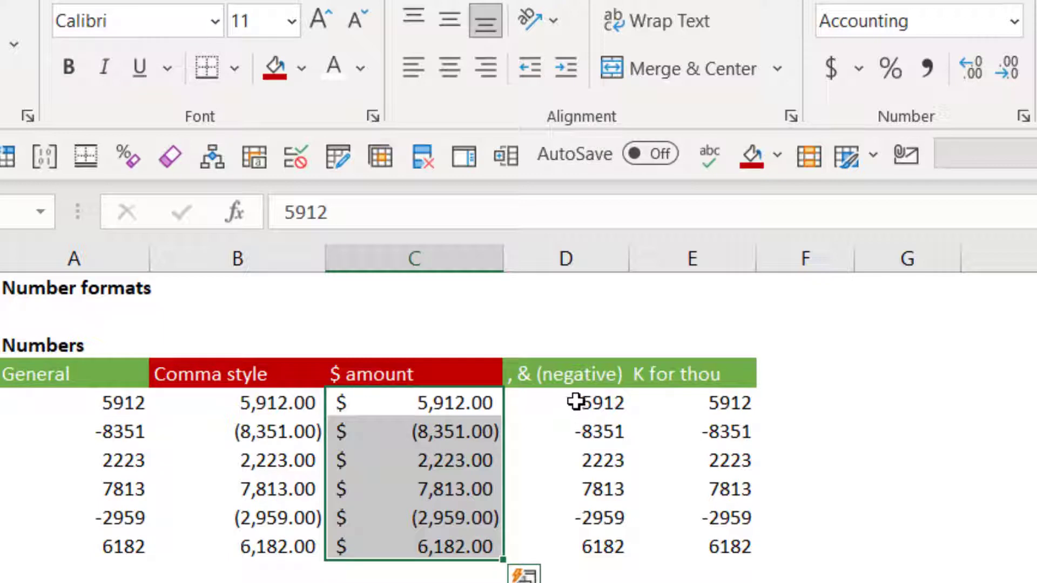
Show D6:D11 as whole numbers with bracketed negatives and E6:E11 in one-decimal thousands like 5.9K
left_click_drag(576, 401, 593, 540)
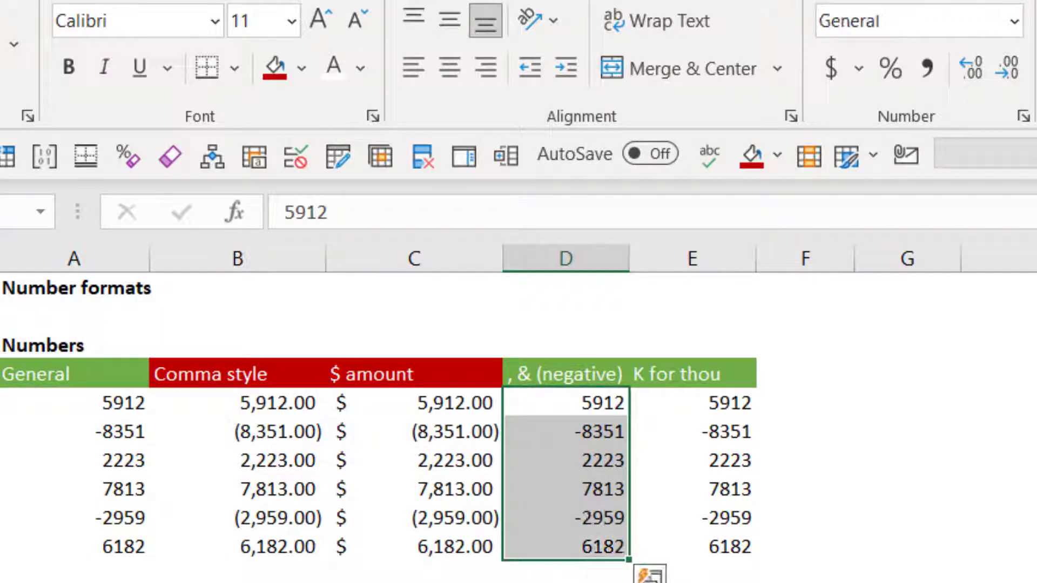
key("F4")
left_click_drag(693, 403, 692, 546)
key("ctrl+shift+k")
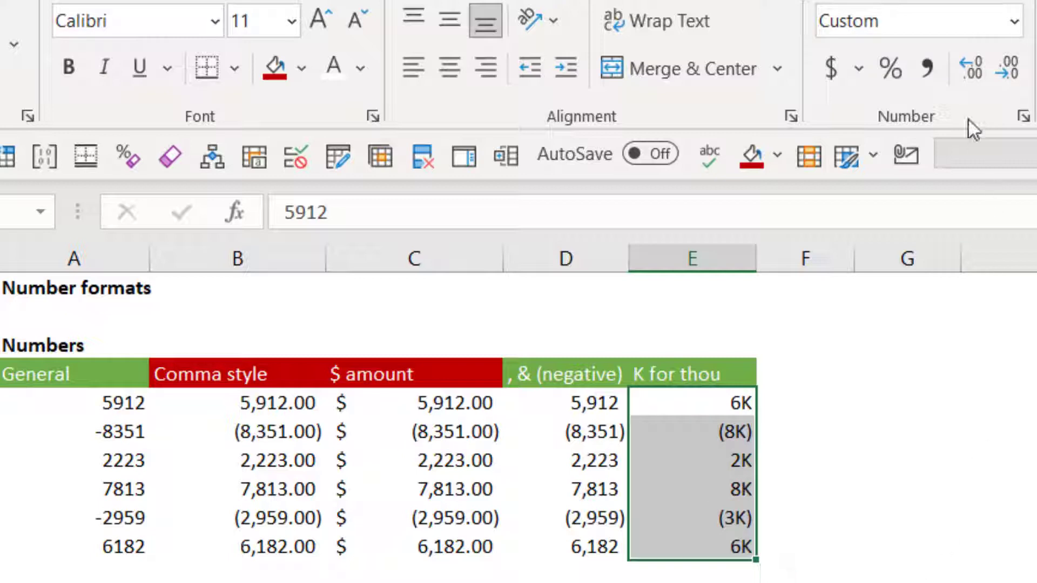
left_click(972, 69)
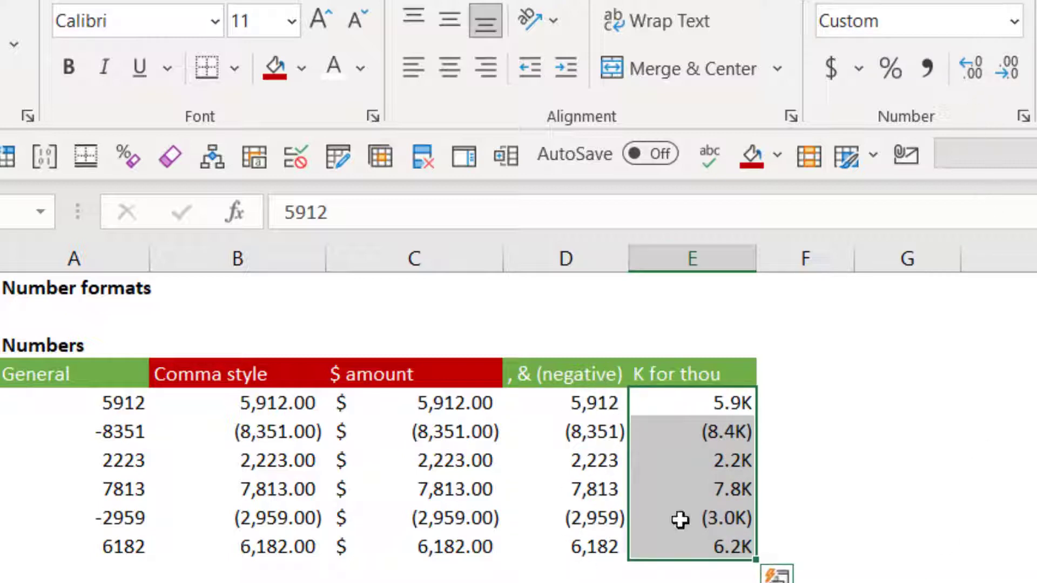
left_click(880, 374)
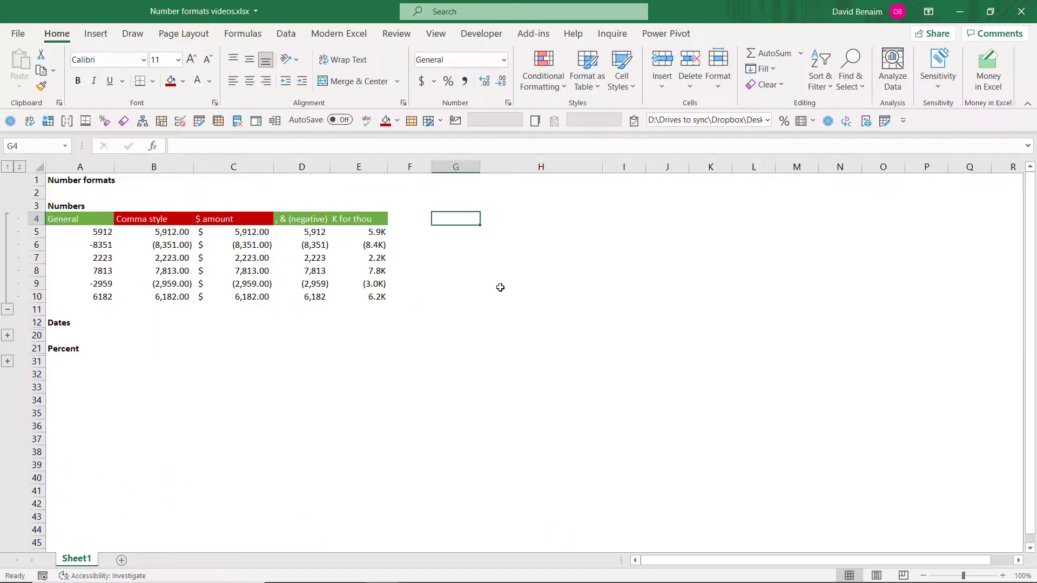
Open the Region date, time and number format settings from Control Panel
key("super")
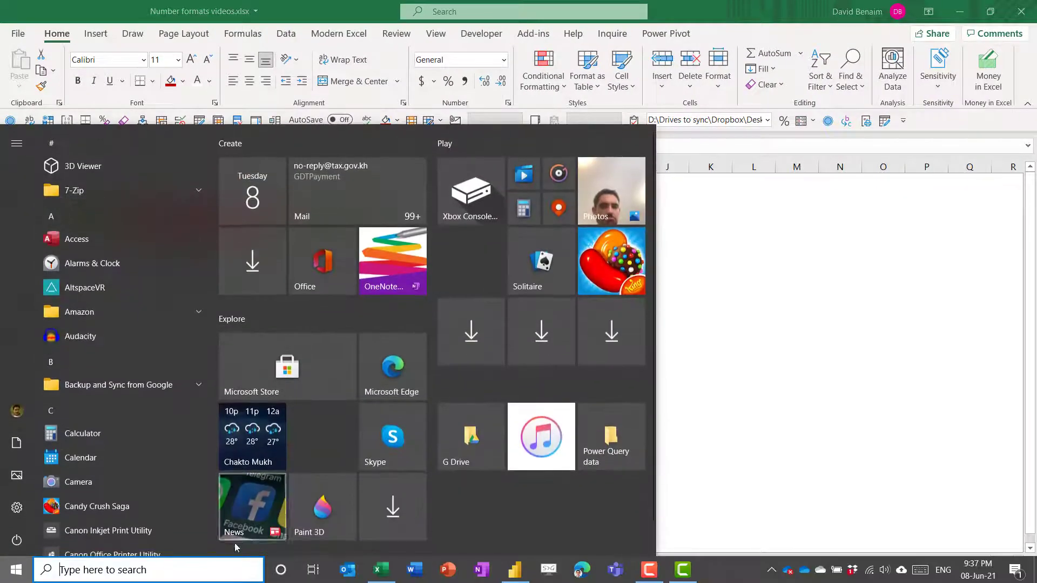
type("contr")
key("Return")
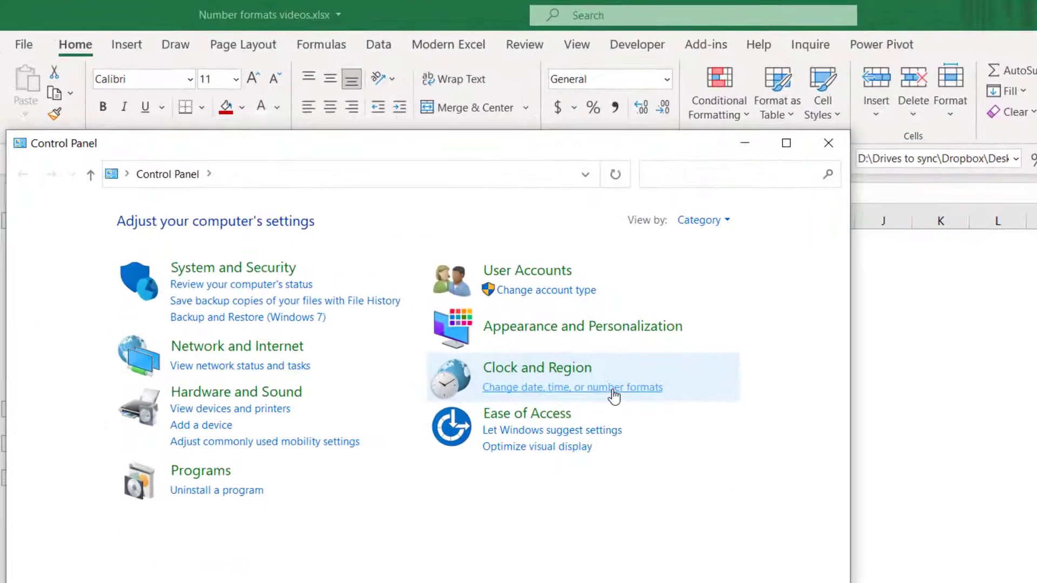
left_click(614, 387)
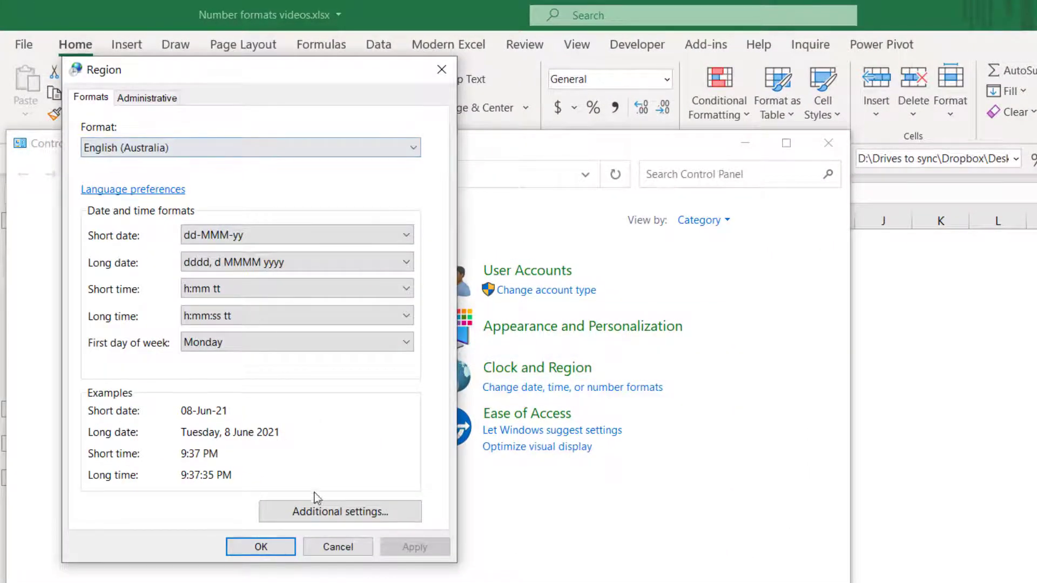
Set Numbers and Currency digits after decimal to 0 and confirm the Region settings
left_click(303, 512)
left_click(322, 316)
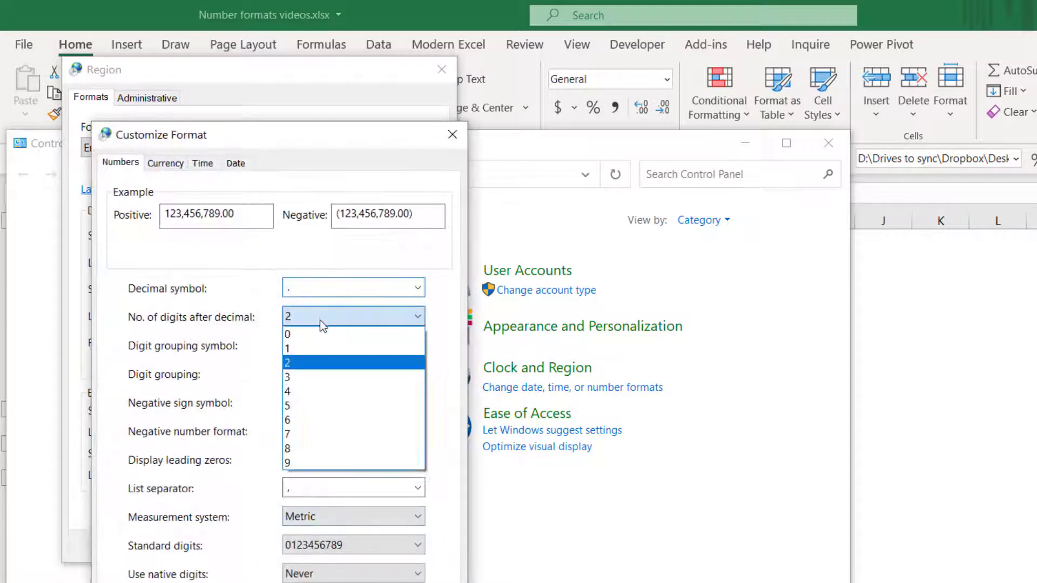
left_click(317, 334)
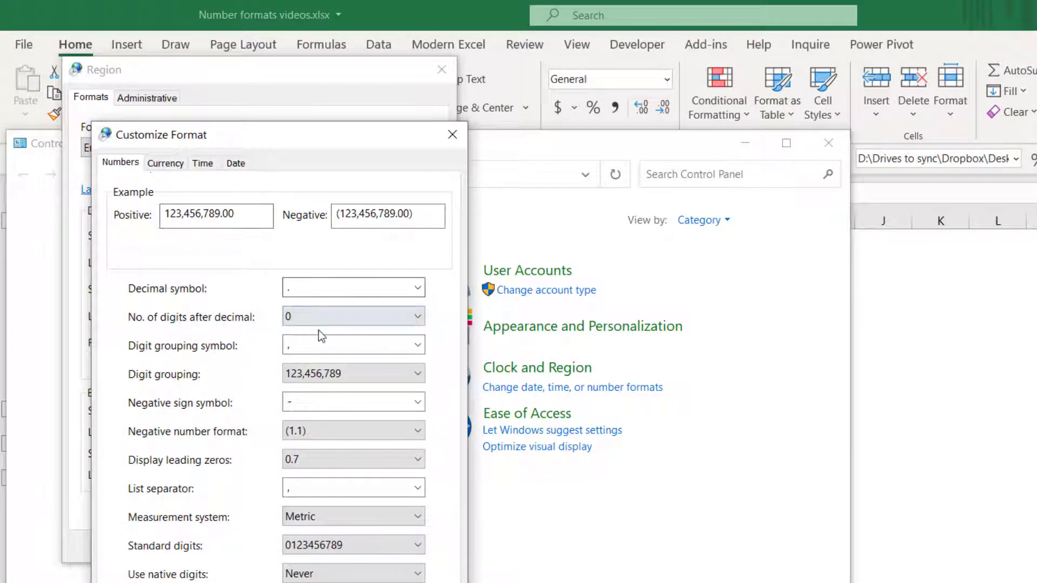
left_click(164, 162)
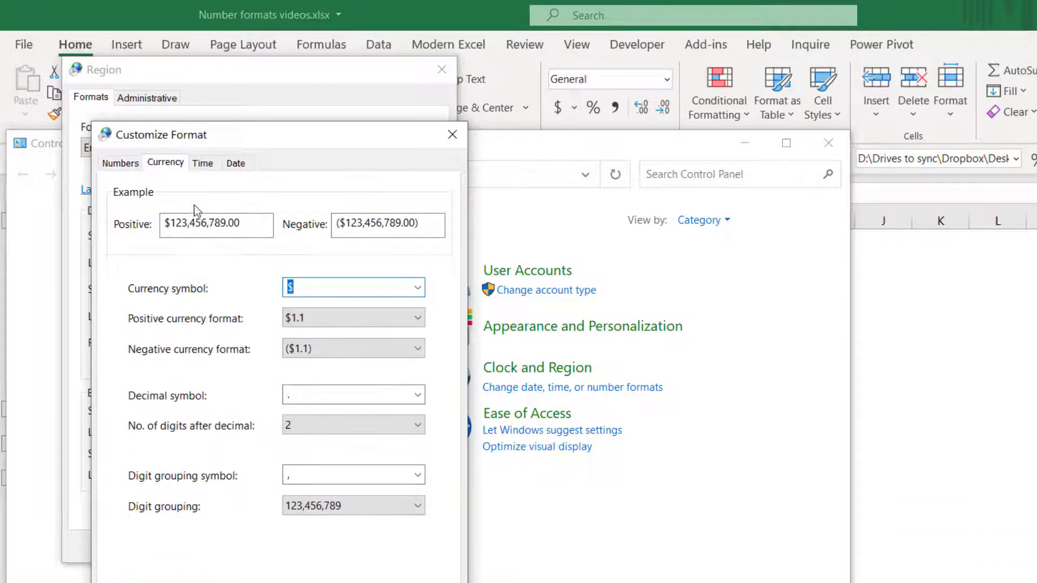
left_click(317, 427)
left_click(323, 446)
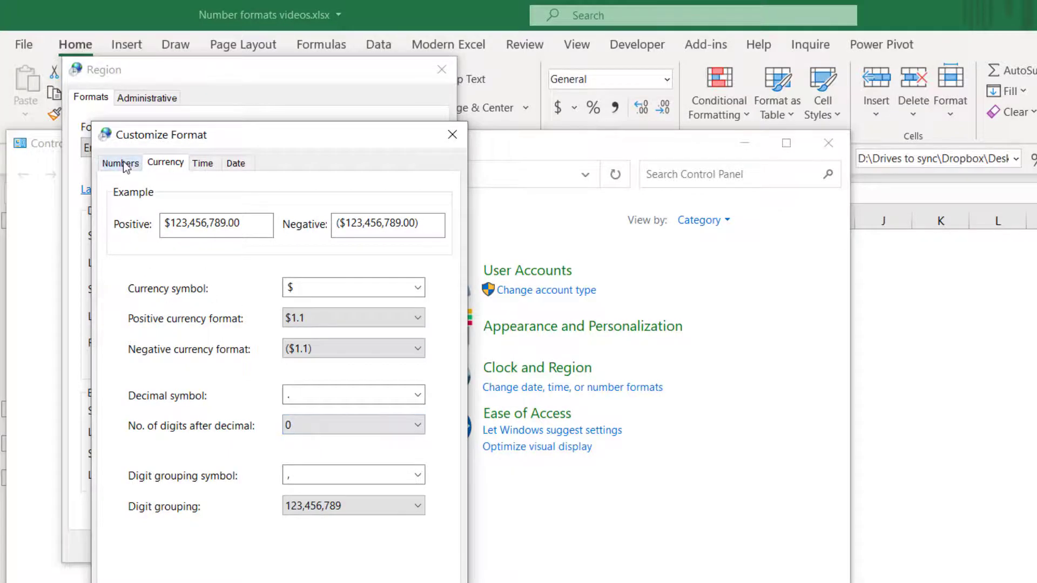
key("Tab")
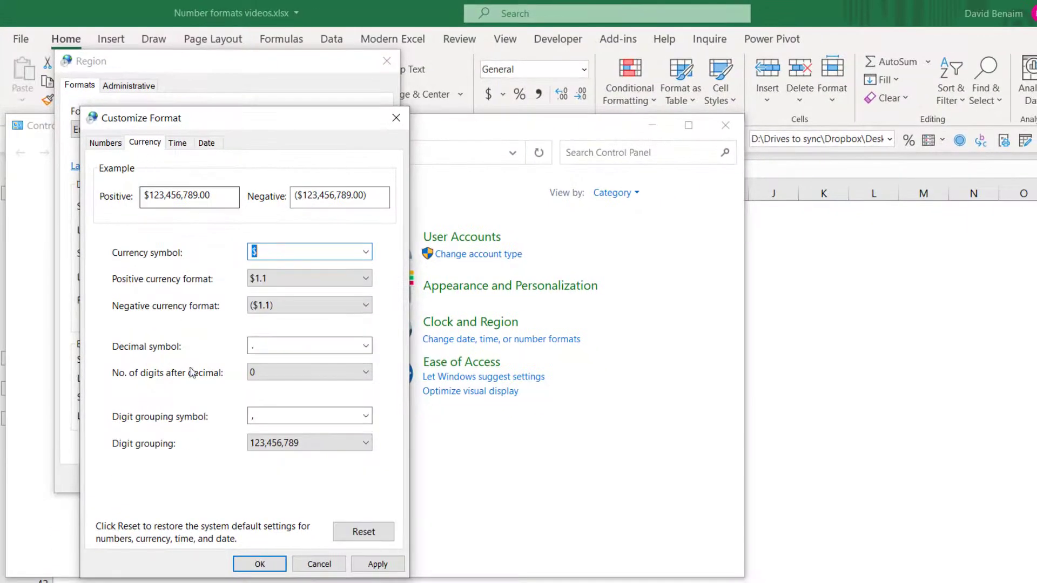
left_click(260, 564)
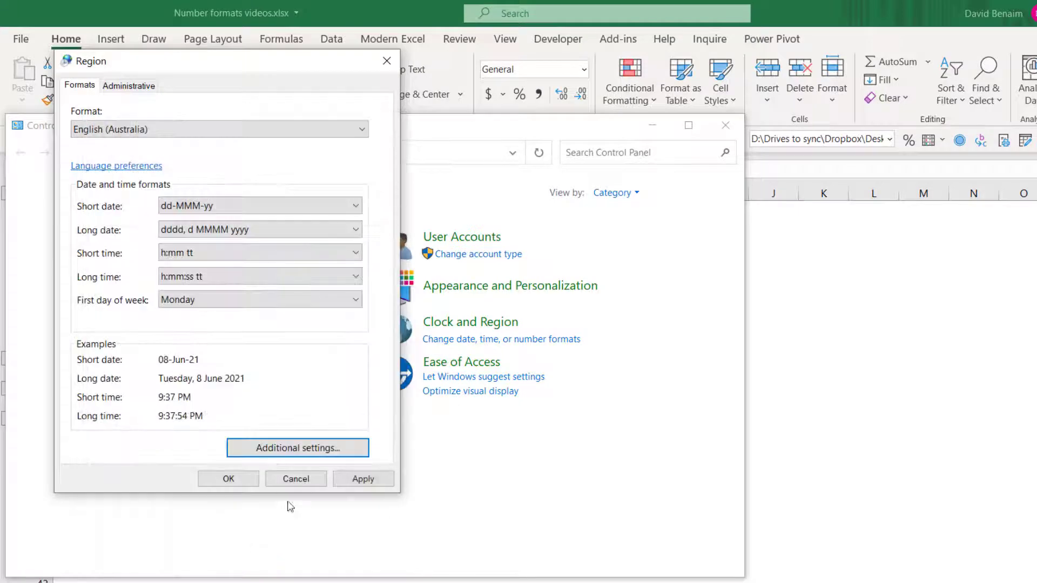
left_click(227, 480)
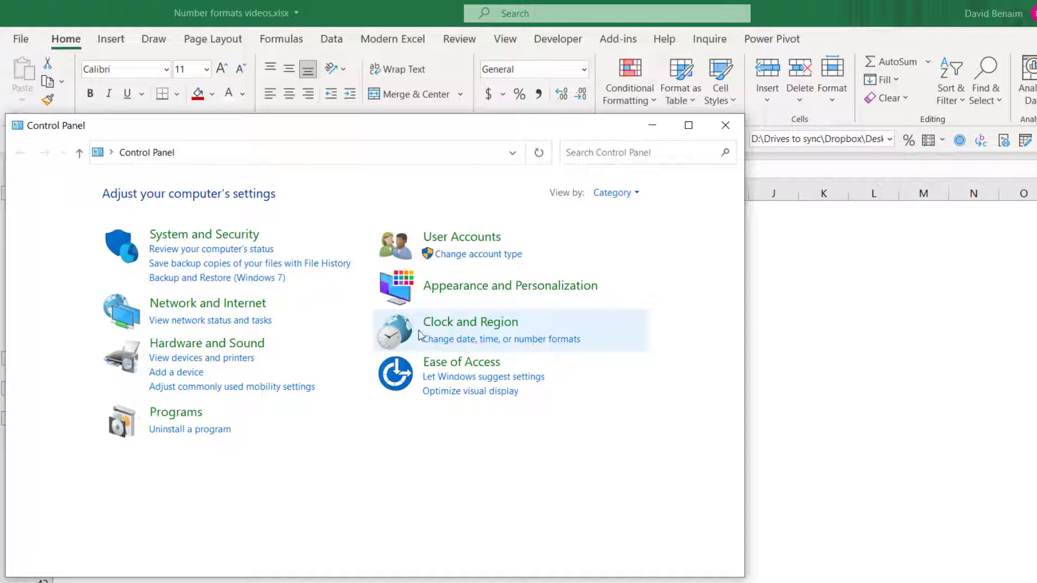
Close Control Panel and reapply Comma Style to B5:B10, now showing whole numbers
left_click(735, 127)
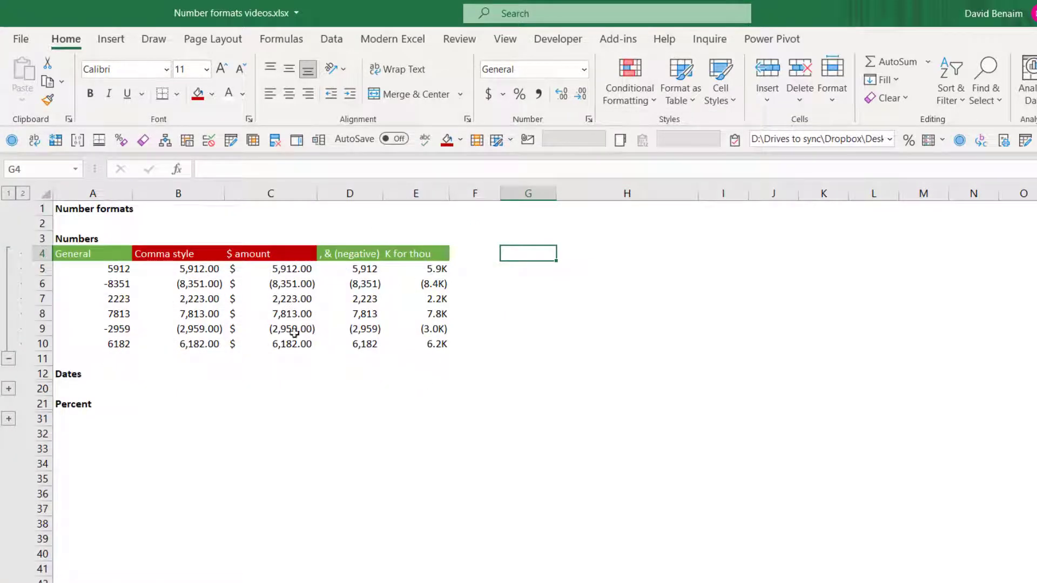
left_click_drag(204, 269, 202, 342)
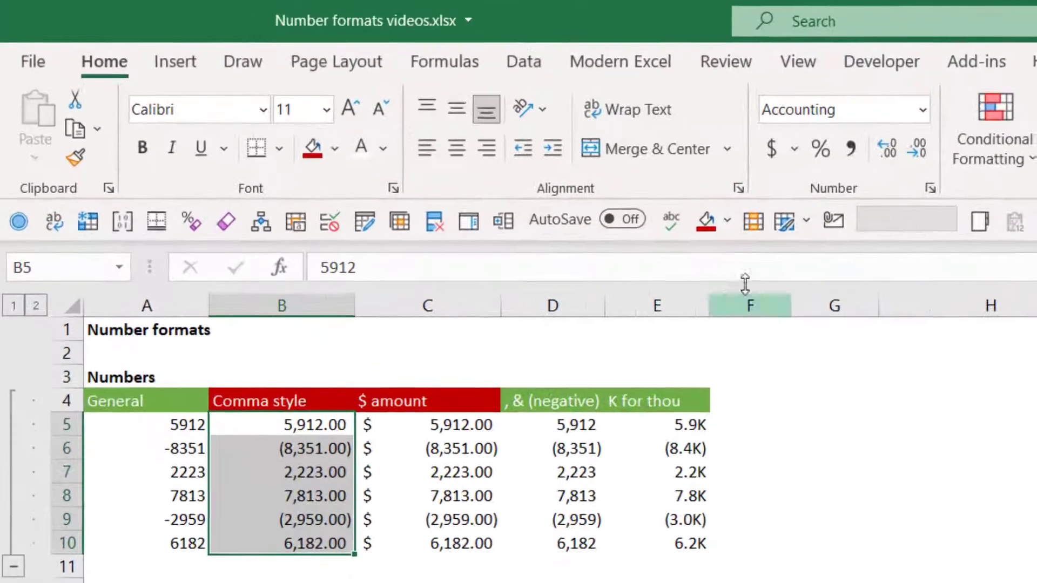
left_click(856, 149)
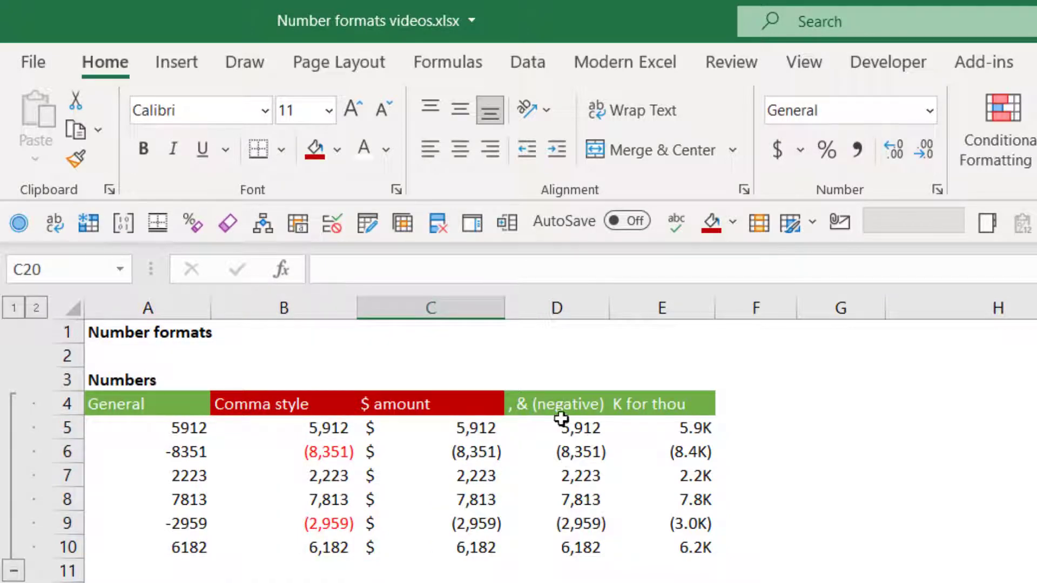
left_click(662, 582)
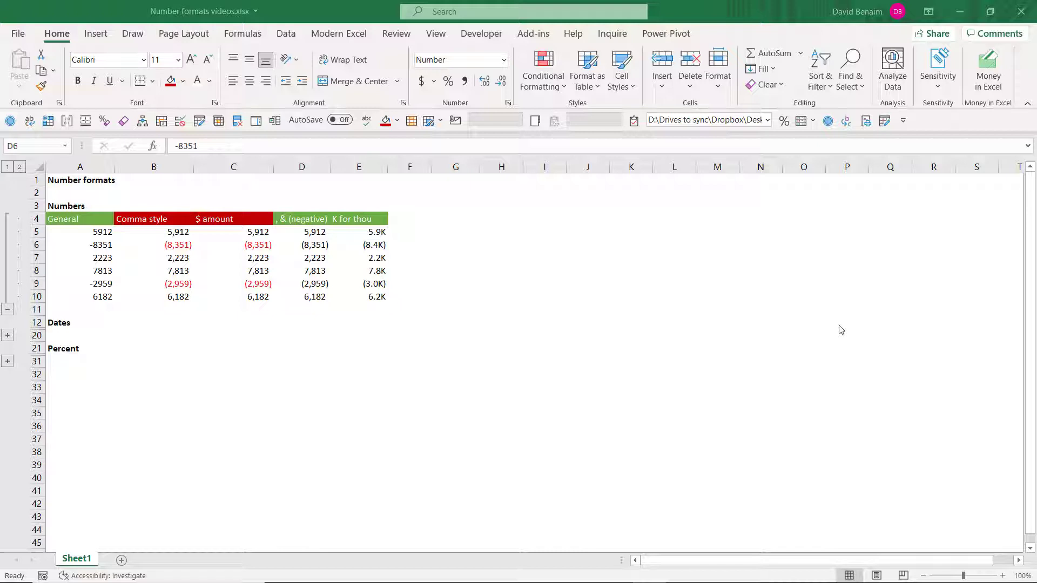
In book2, select the Comma style numbers and browse the Cell Styles gallery
key("ctrl+Tab")
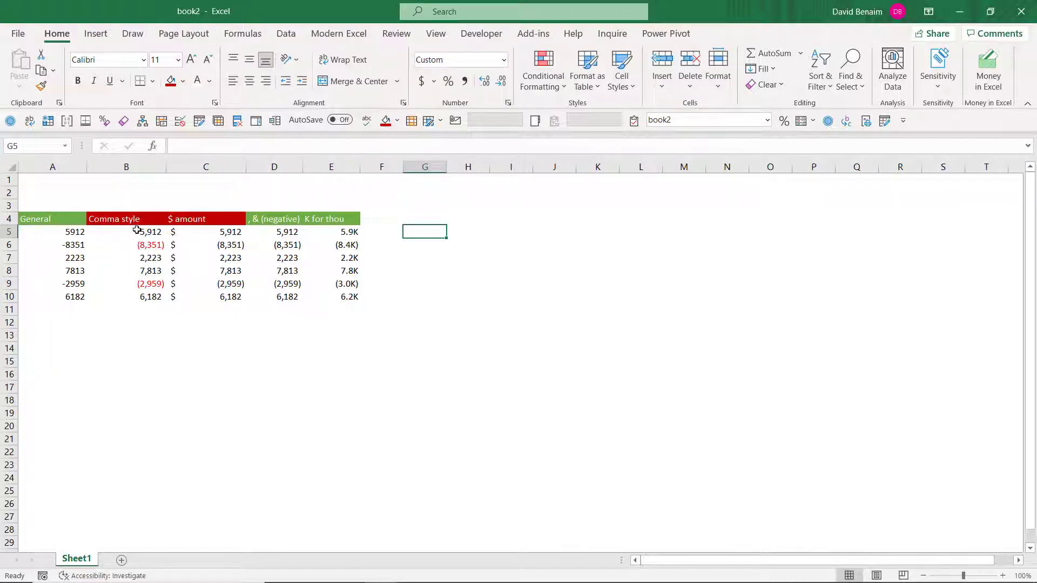
left_click_drag(137, 231, 146, 297)
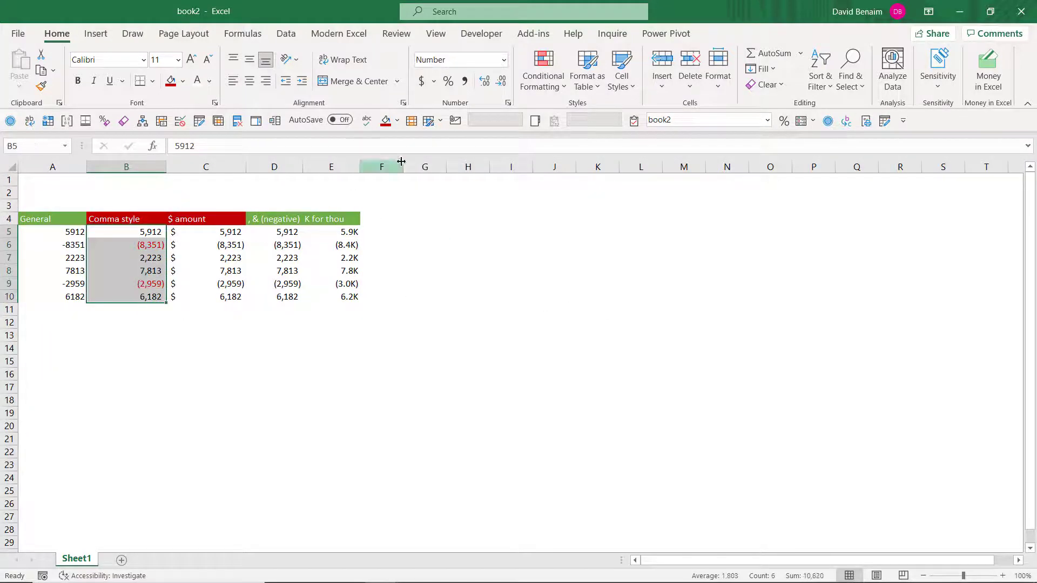
left_click(621, 95)
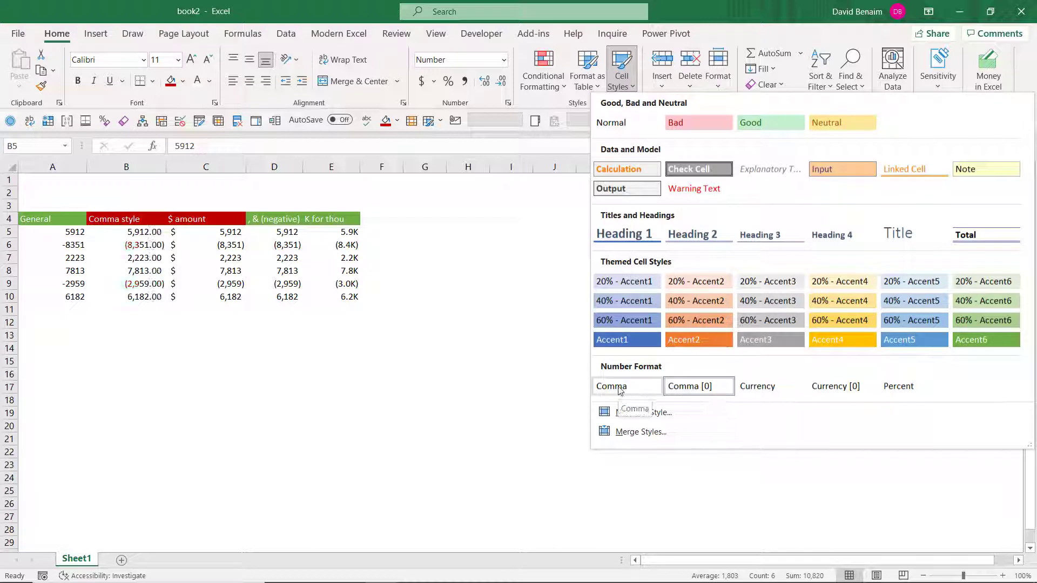
key("Escape")
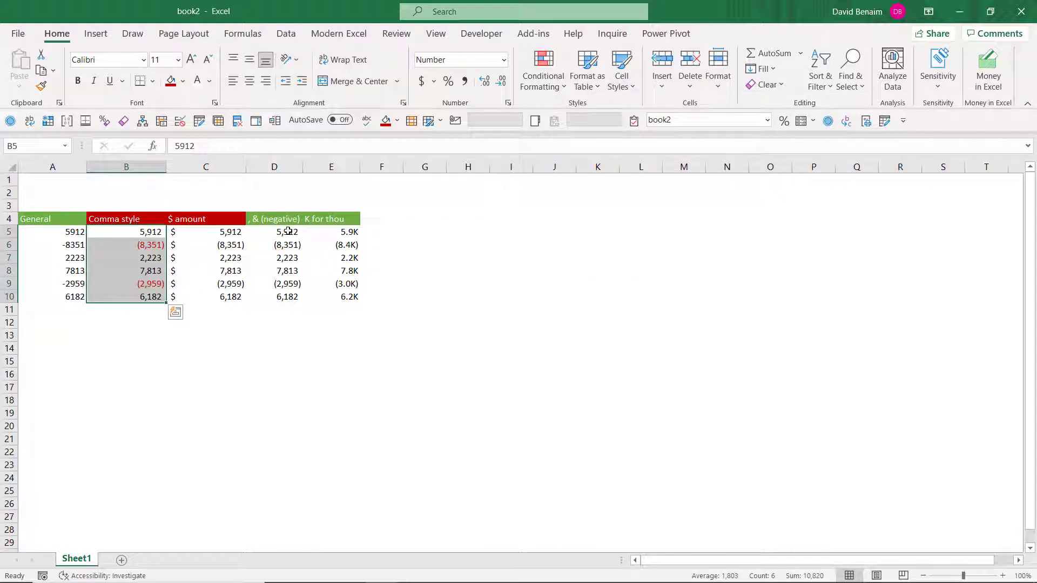
Give the column D values Accounting dollar format and preview the Cell Styles gallery
left_click_drag(289, 231, 280, 294)
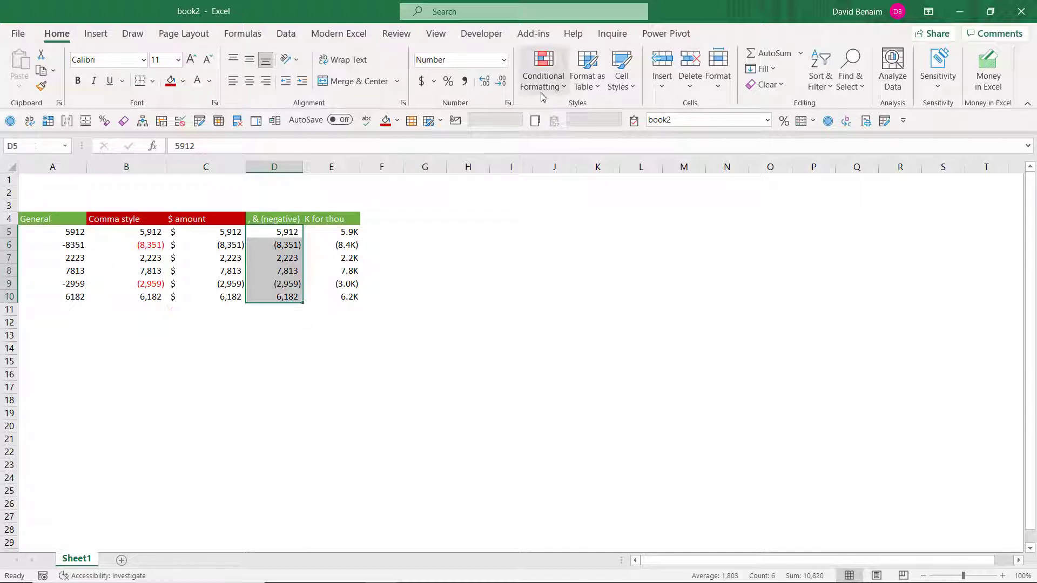
left_click(422, 83)
left_click(612, 86)
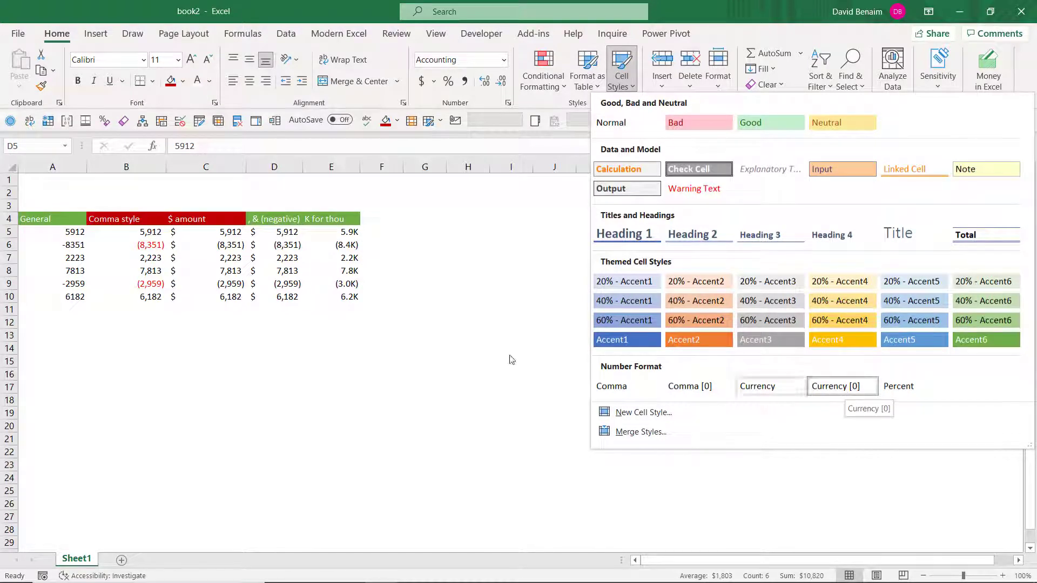
key("Escape")
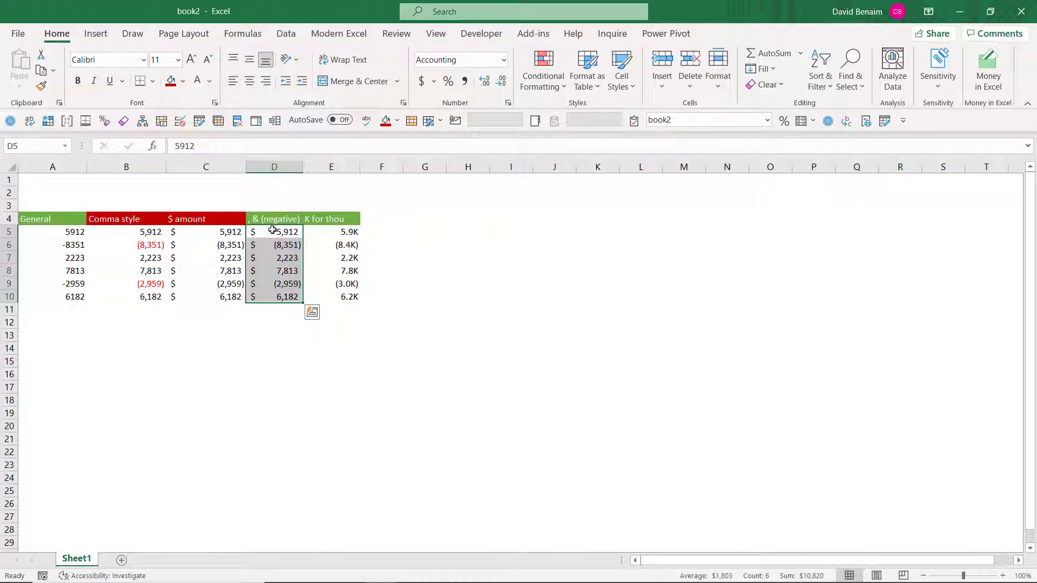
Select the $ amount values C5:C10
left_click(190, 217)
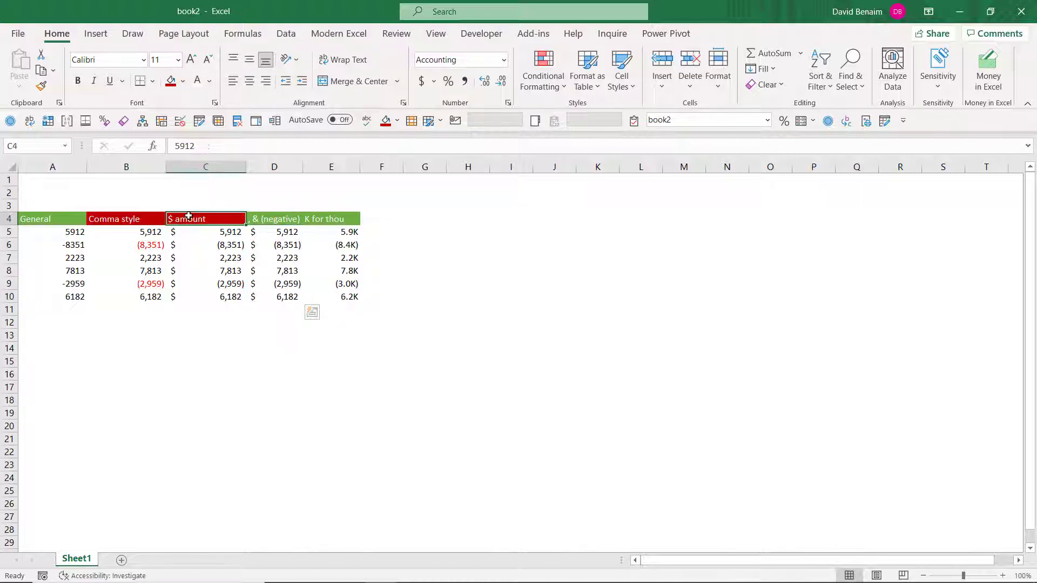
left_click(203, 232)
left_click_drag(200, 242, 205, 297)
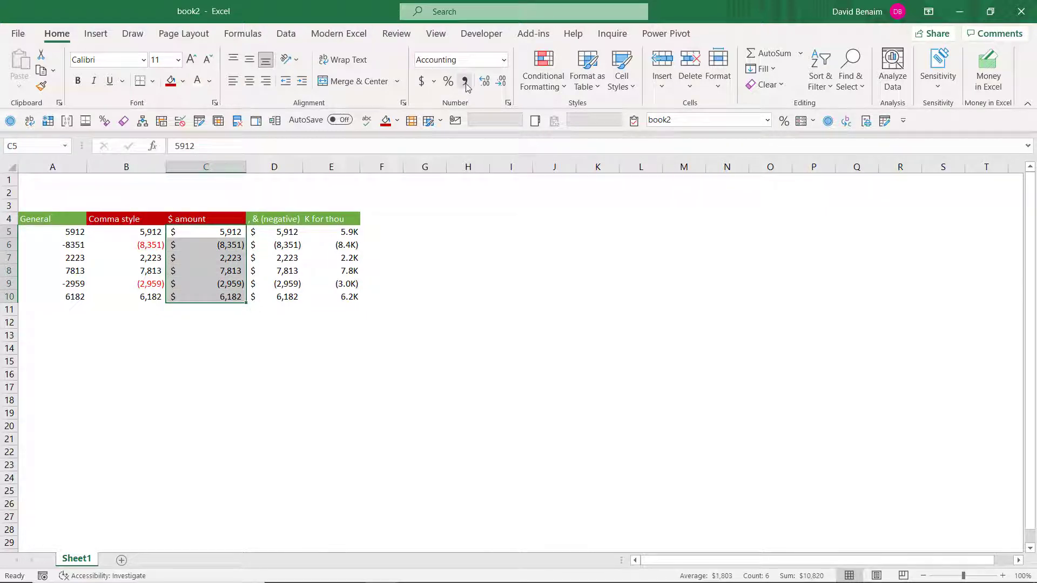
Modify the Currency [0] cell style and open its Custom number format
left_click(624, 80)
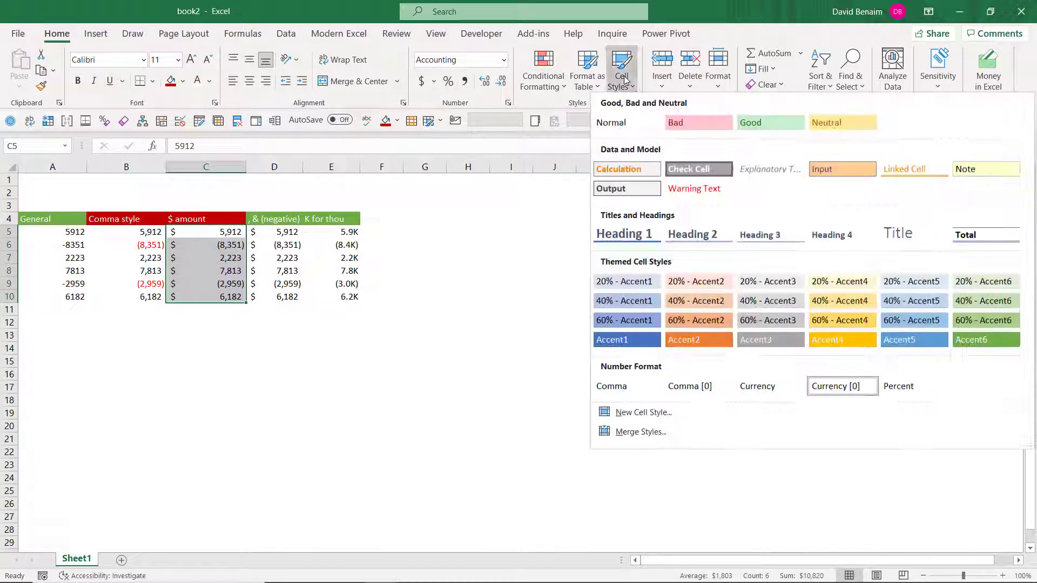
right_click(836, 392)
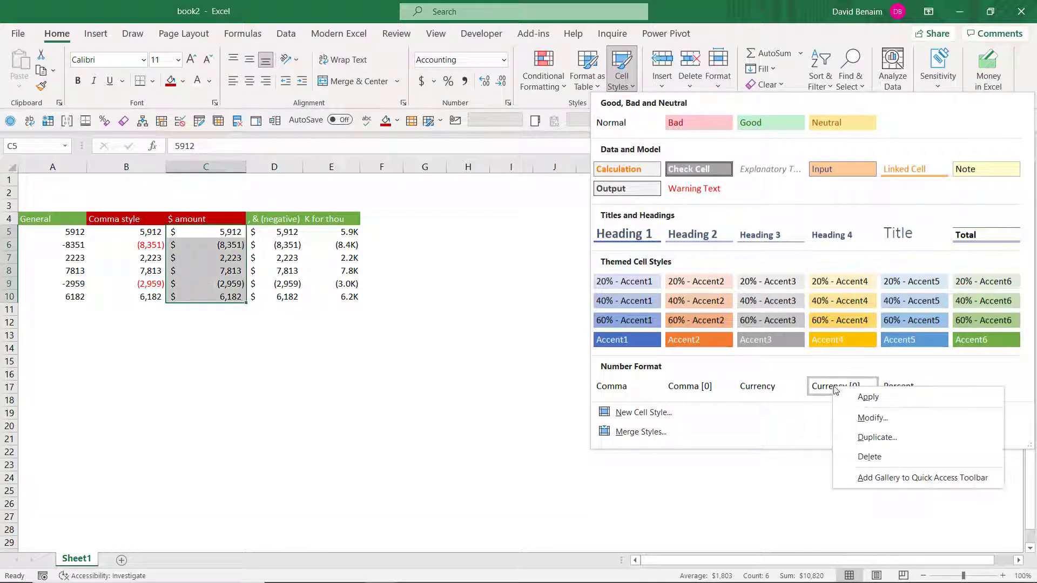
left_click(891, 423)
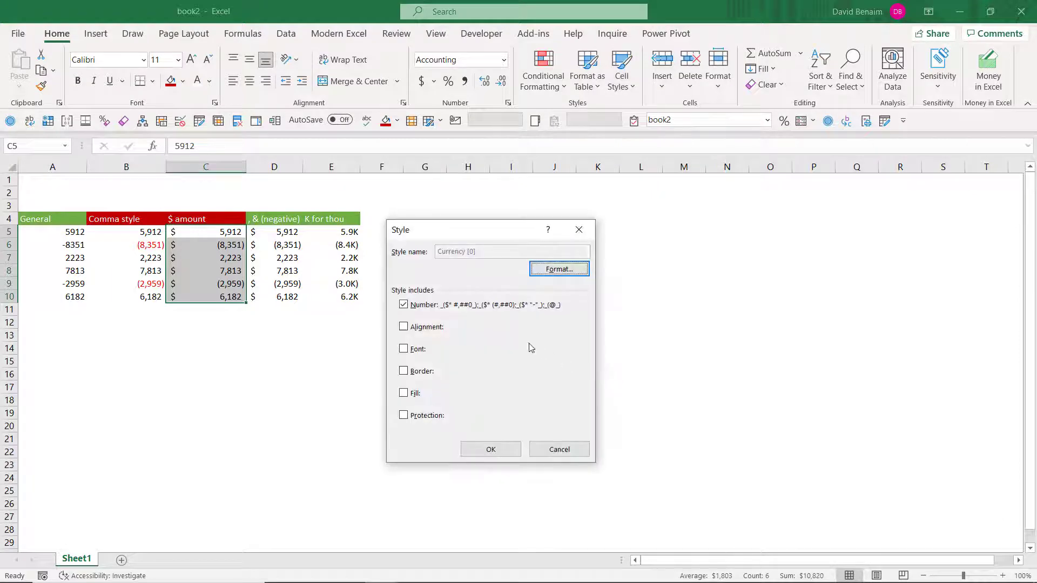
left_click(557, 269)
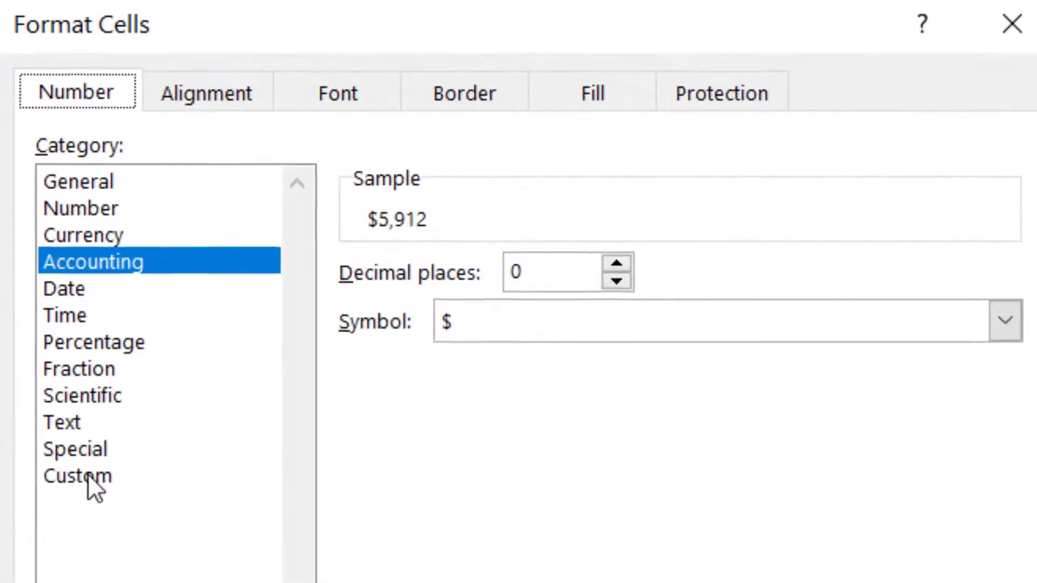
left_click(340, 338)
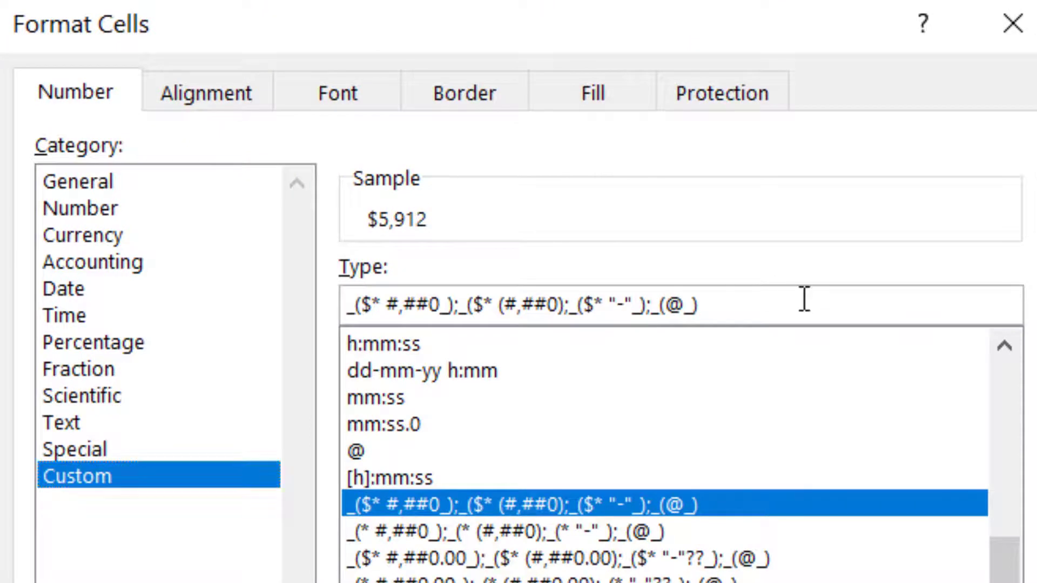
Replace the format code with #,##0,"K";(#,##0,"K");0
left_click_drag(804, 299, 171, 290)
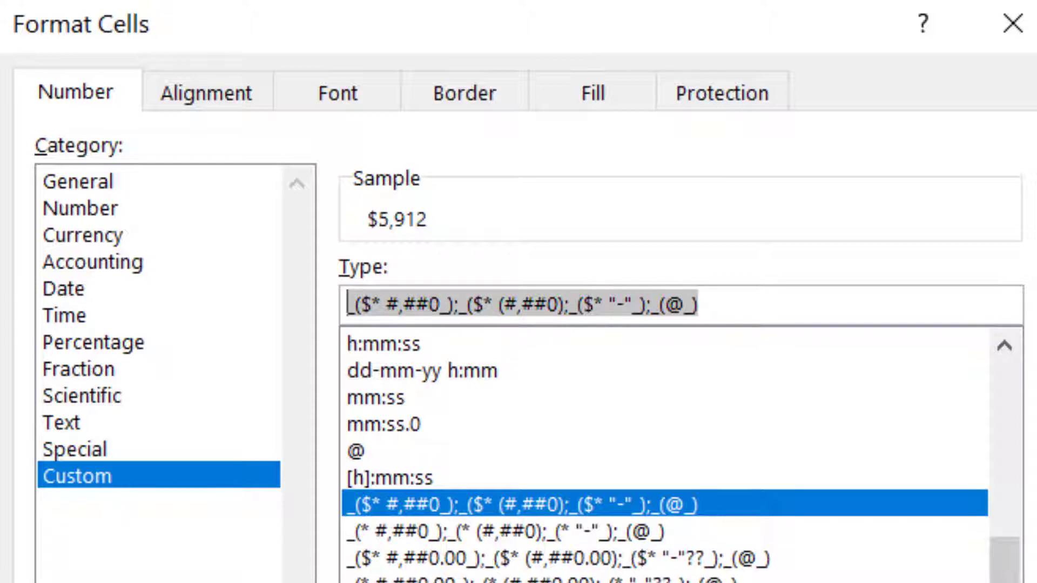
type("#")
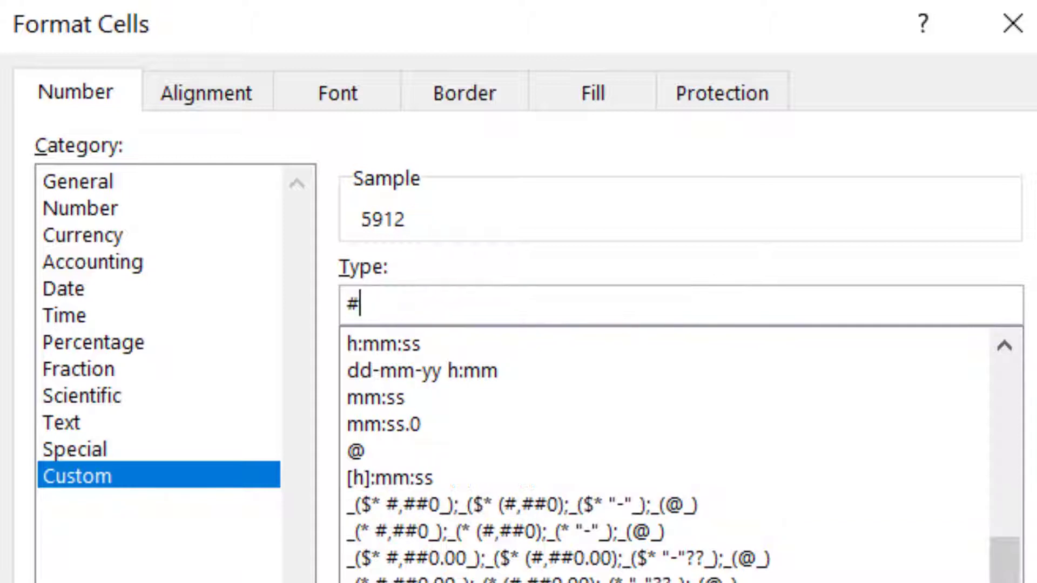
type(",")
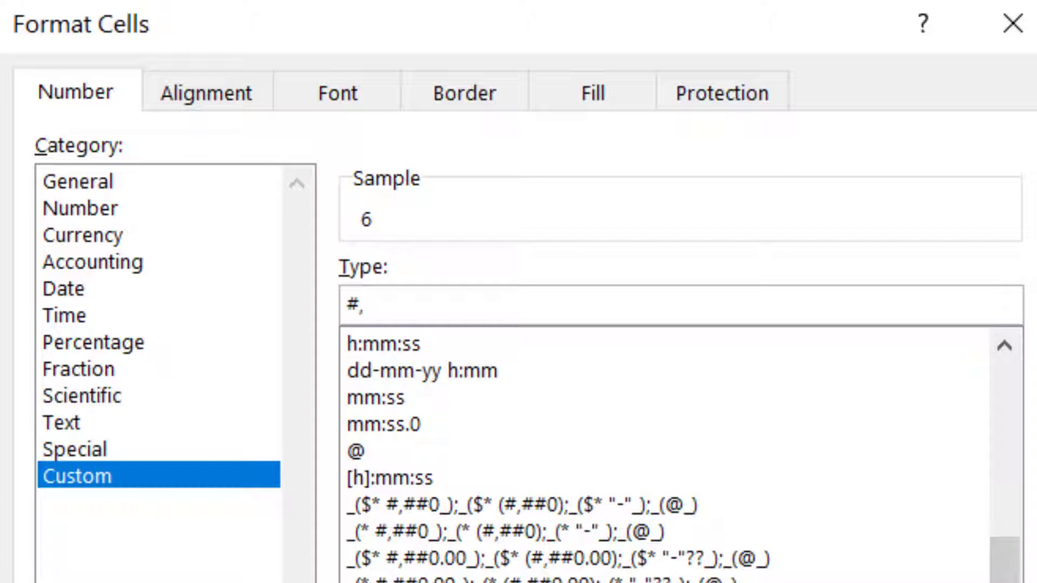
type("##0")
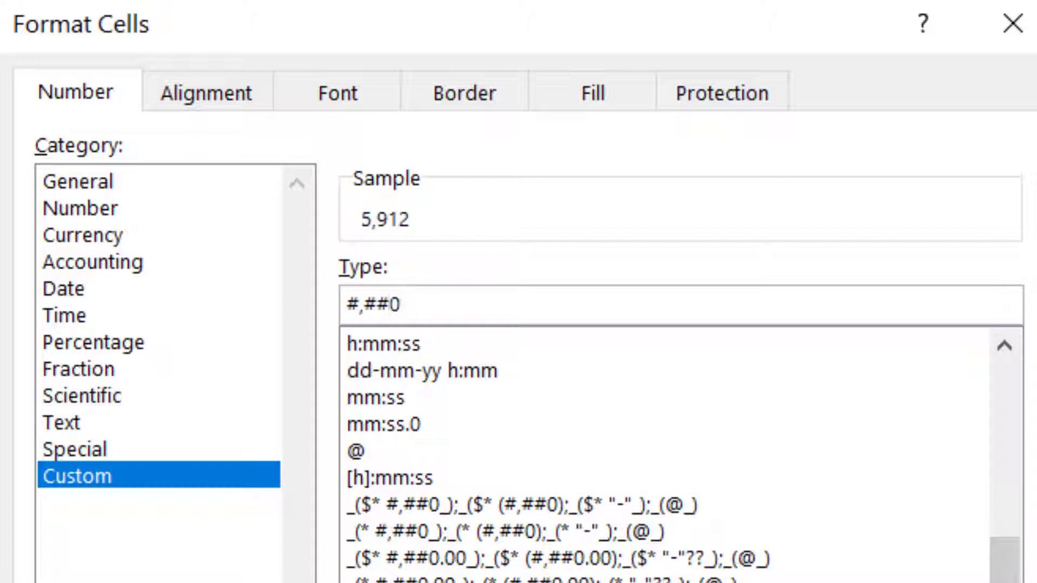
type(",\"K\"")
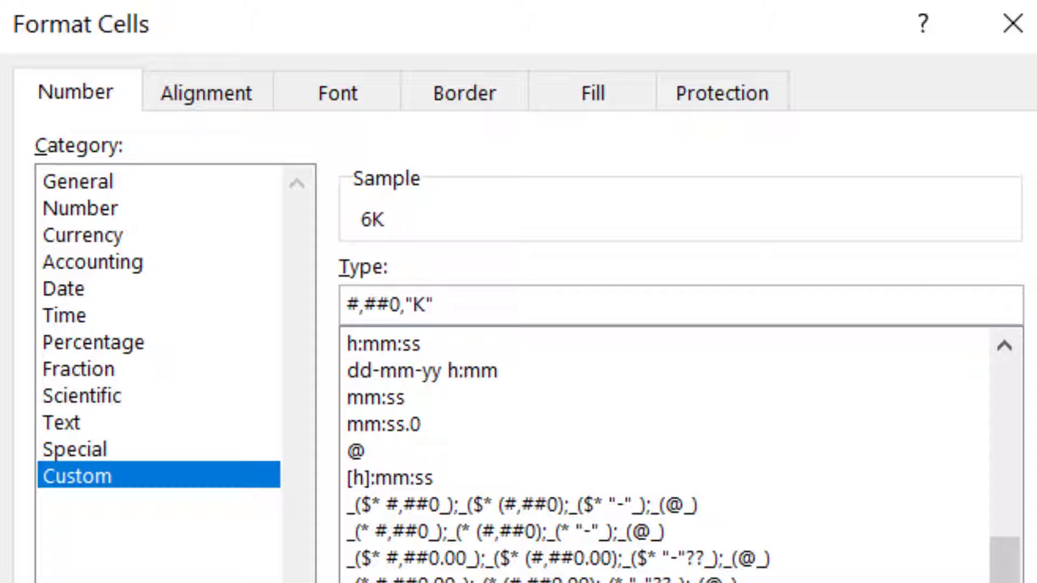
type(";")
left_click_drag(346, 303, 434, 305)
key("ctrl+c")
type("(")
key("ctrl+v")
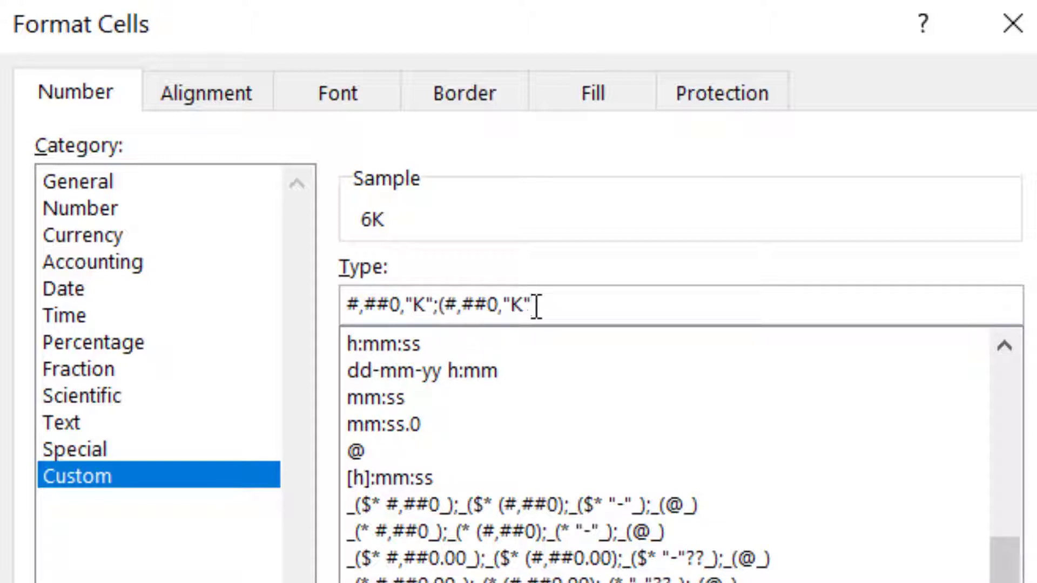
type(");0")
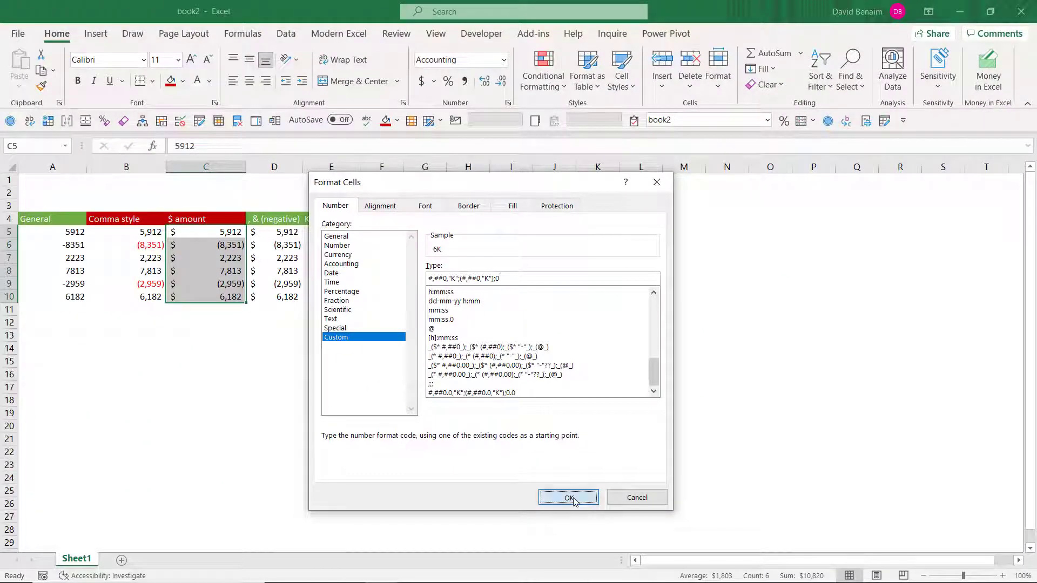
Save the Currency [0] style change and test adding then removing a decimal on the K values
left_click(568, 497)
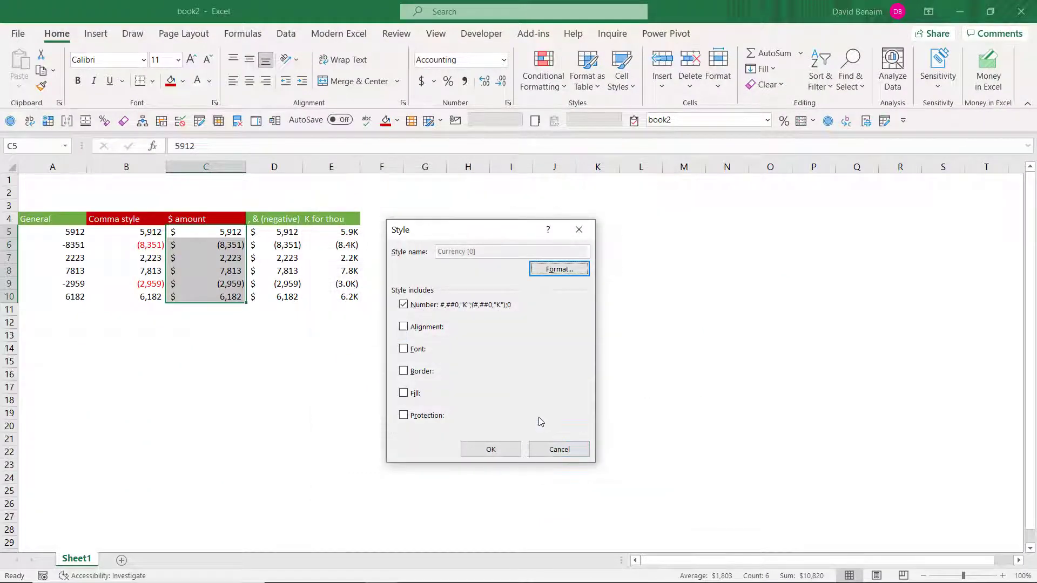
left_click(490, 449)
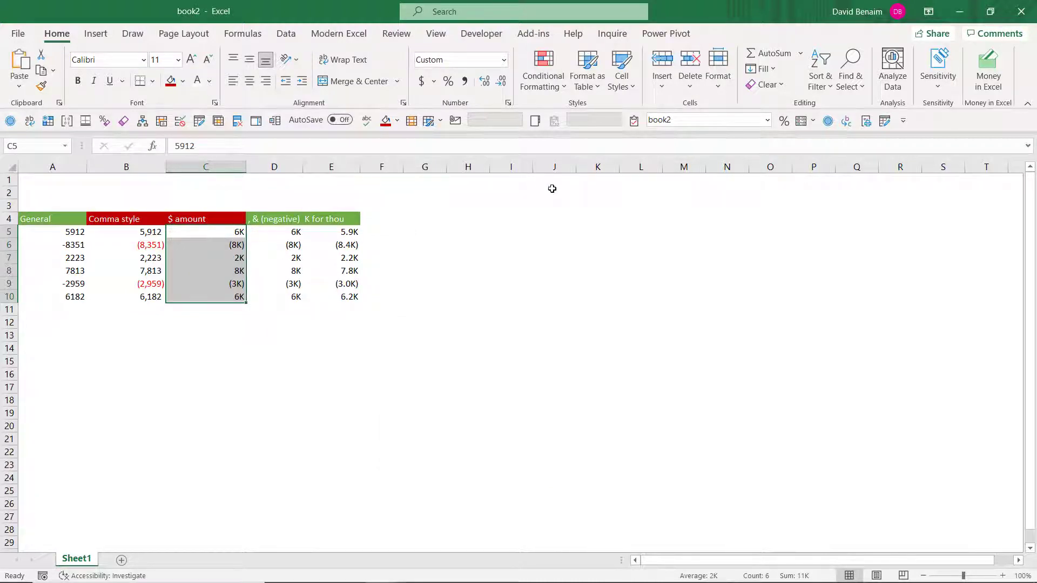
left_click(487, 81)
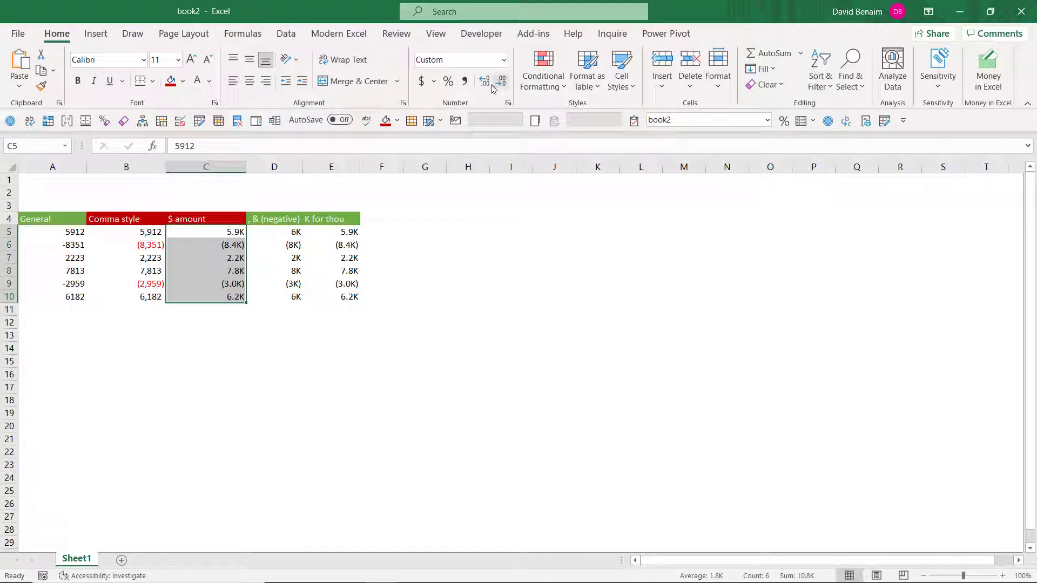
left_click(501, 89)
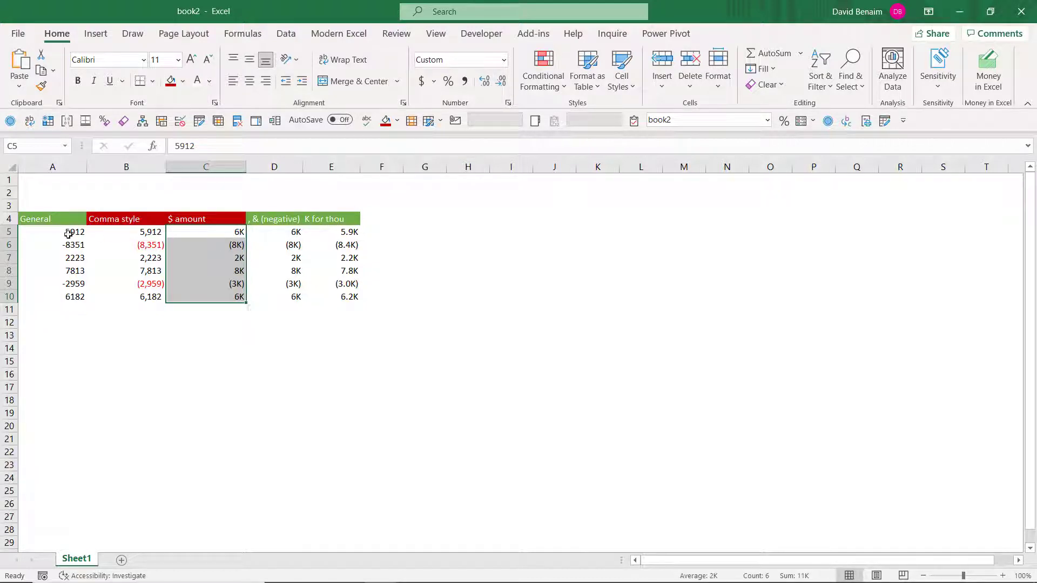
Apply the K-thousands currency format to the General values A5:A10
left_click_drag(70, 232, 72, 298)
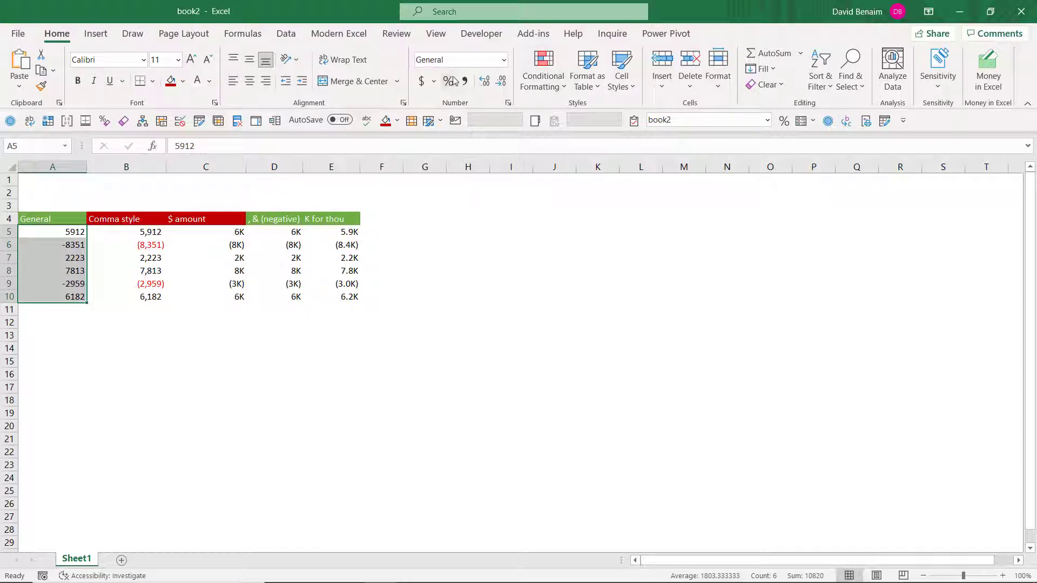
left_click(422, 82)
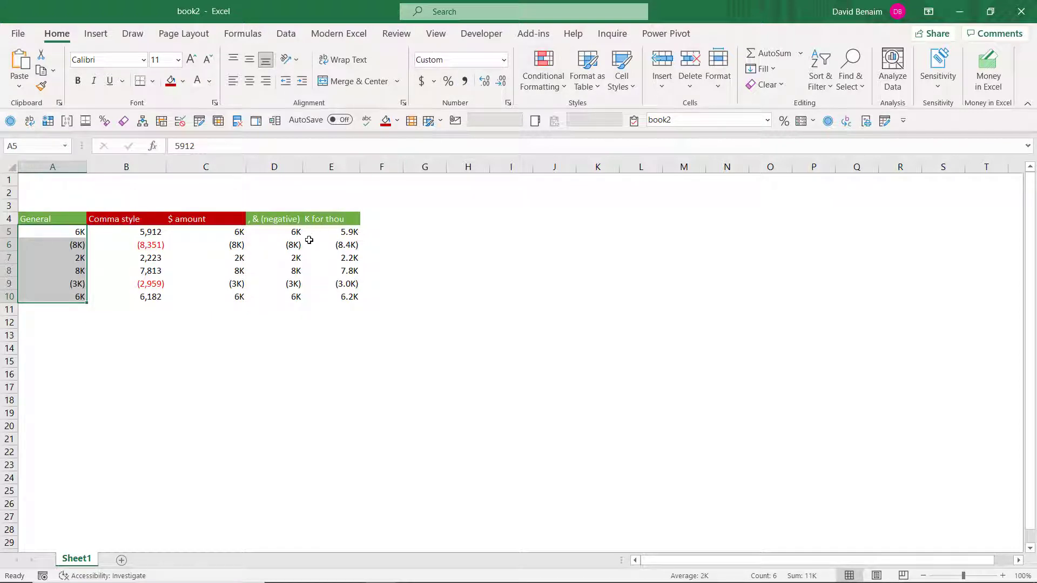
left_click(619, 84)
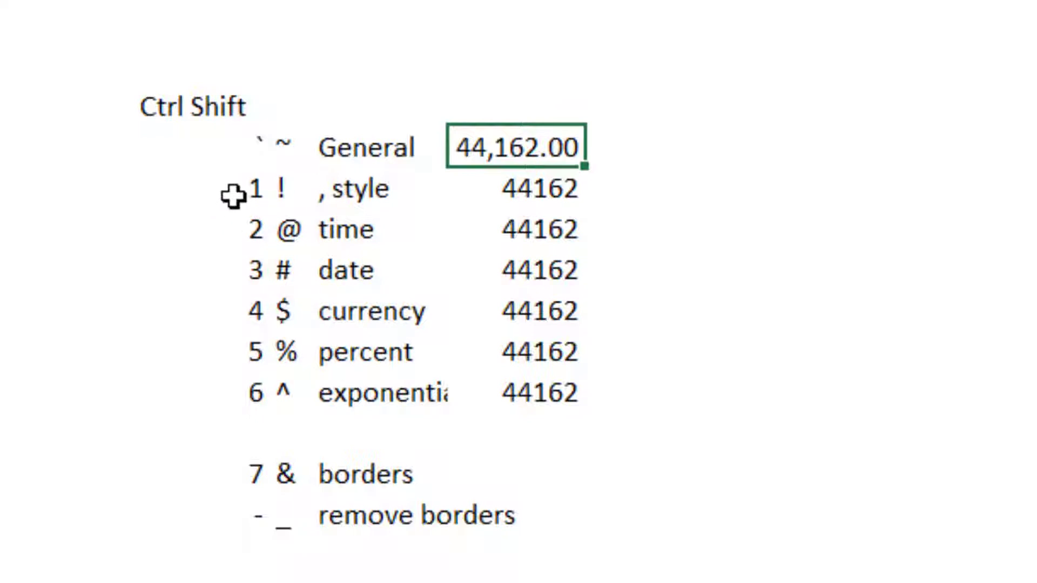
left_click_drag(227, 196, 227, 405)
left_click(236, 139)
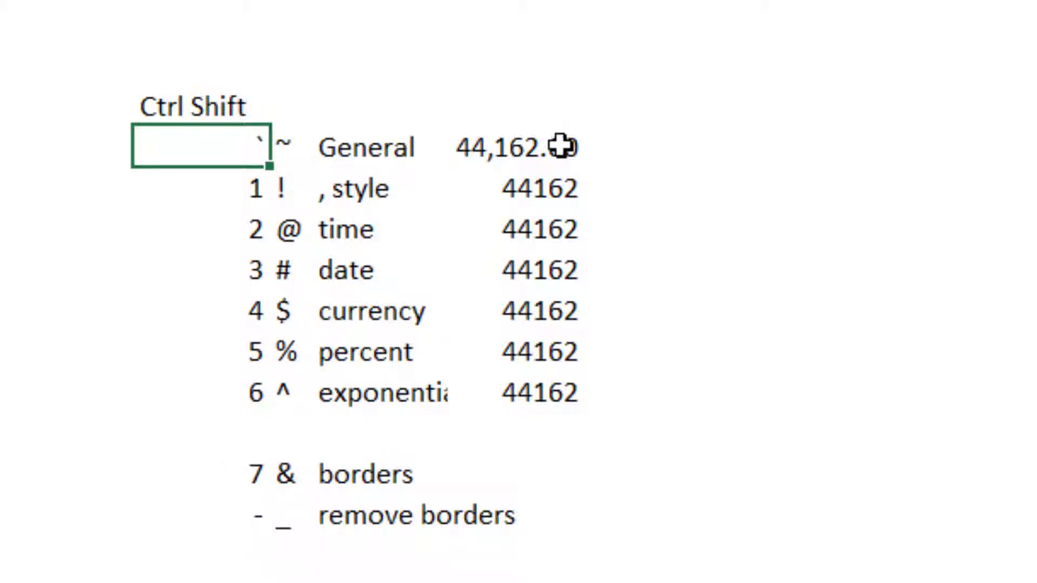
Reset the 44162 sample to General and show the comma row as 44,162 without decimals
left_click(537, 145)
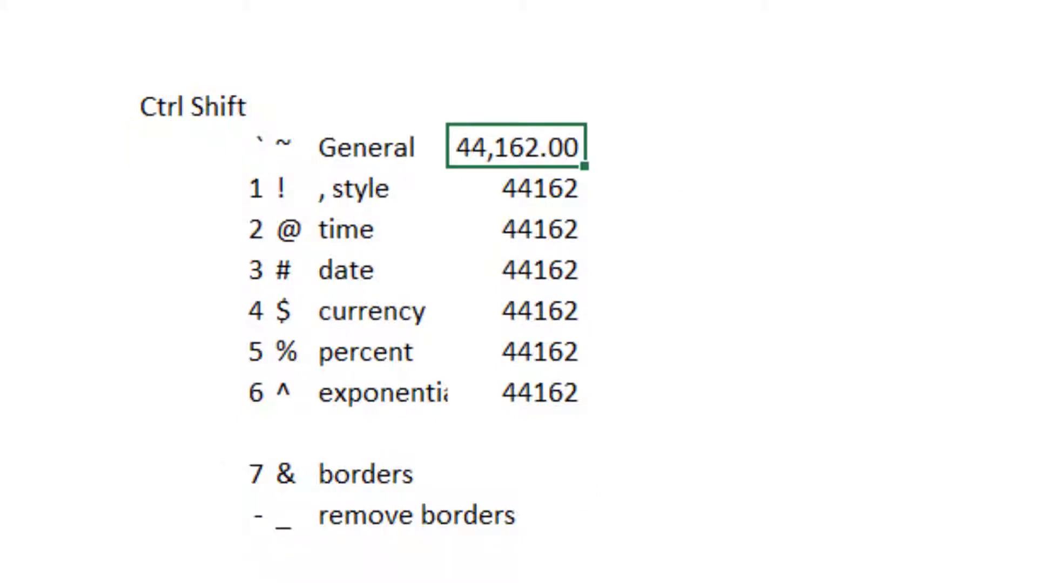
key("ctrl+shift+grave")
key("Down")
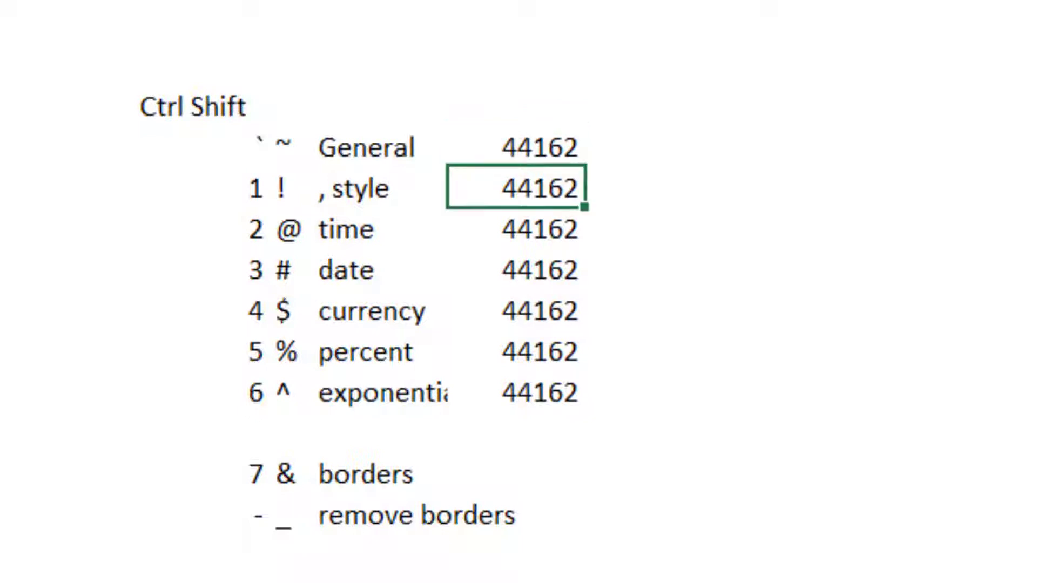
key("ctrl+shift+1")
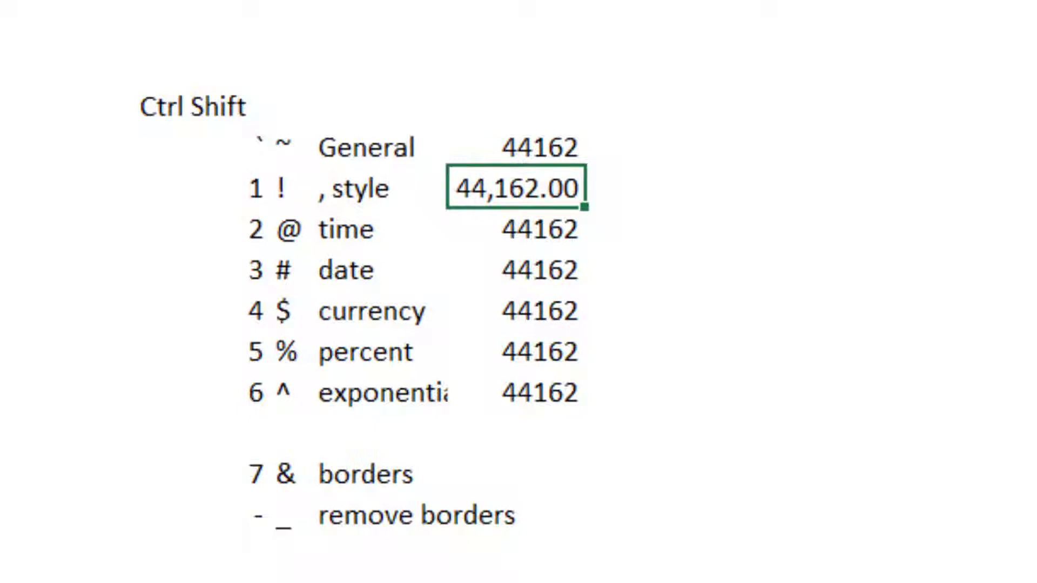
key("alt+h")
key("9")
key("alt+h")
key("9")
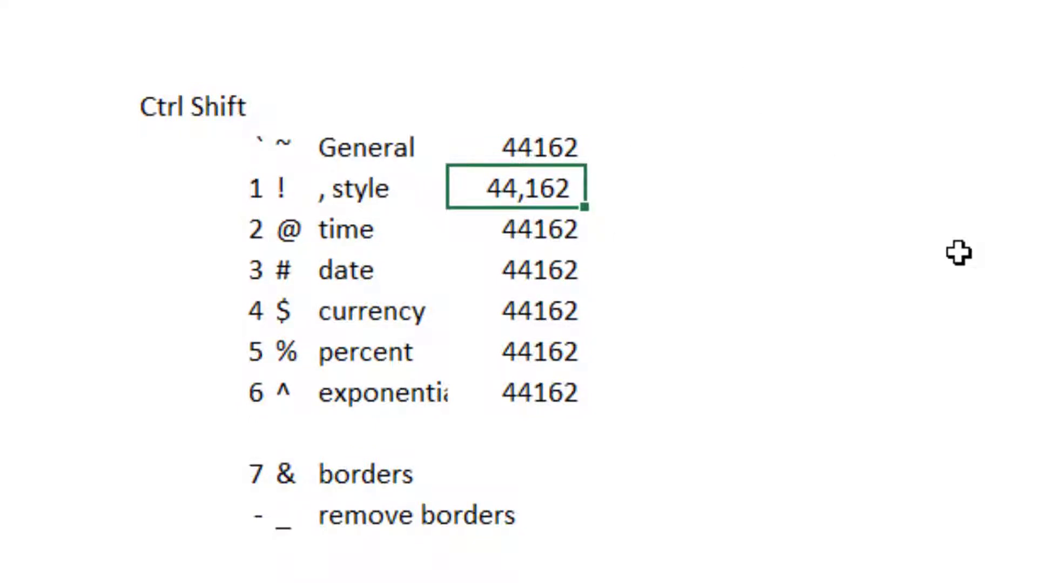
Format the time, date and currency rows' samples as 12:00 AM, 27-Nov-20 and $44,162
key("Down")
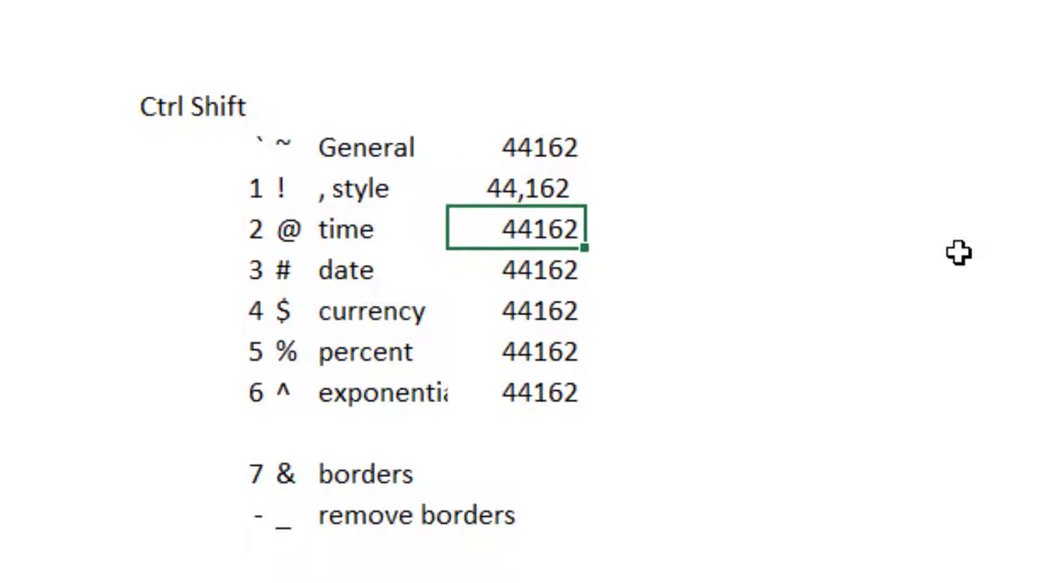
key("ctrl+shift+2")
key("Down")
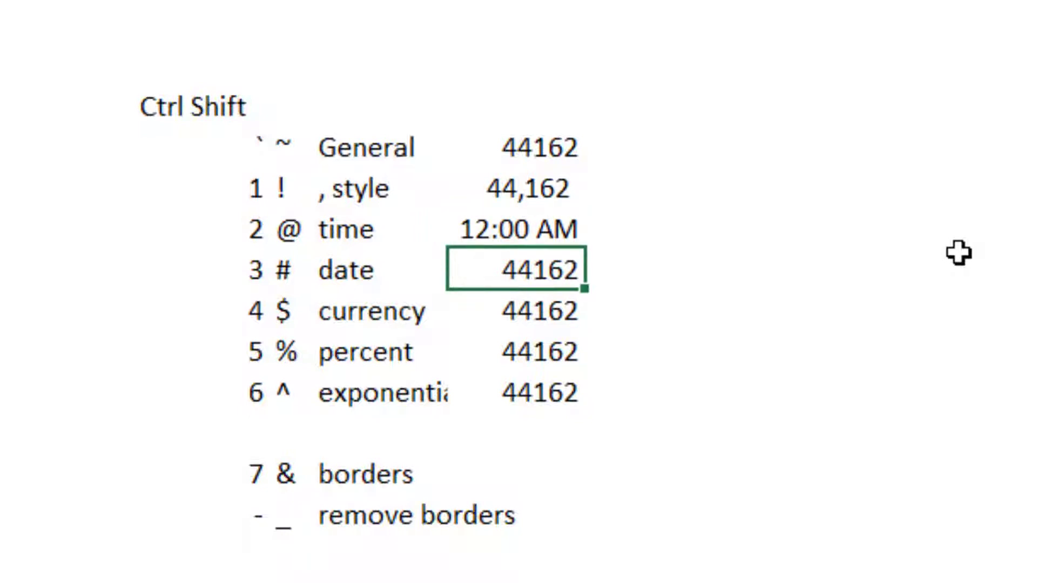
key("ctrl+shift+3")
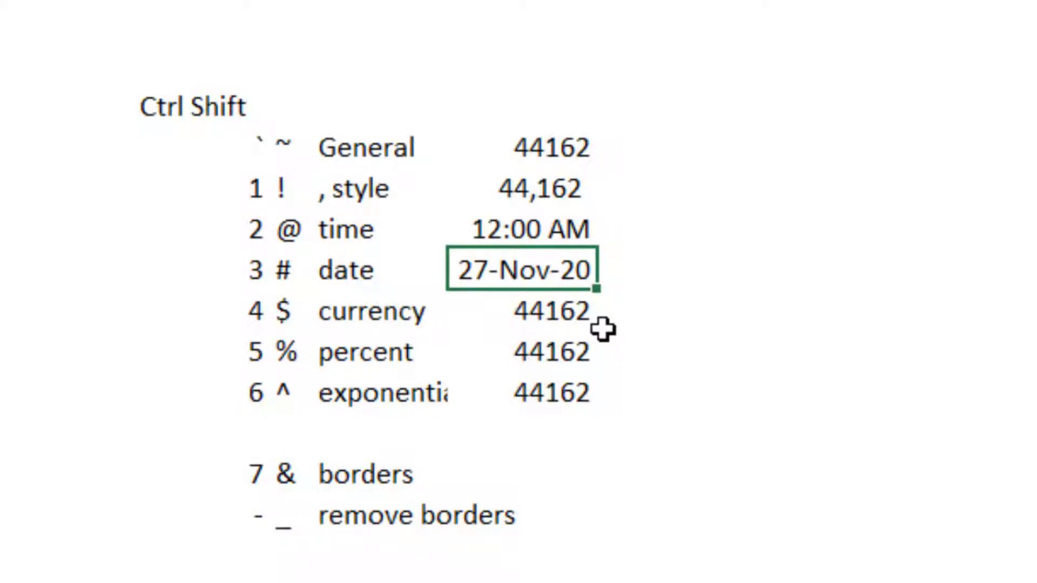
key("Down")
key("ctrl+shift+4")
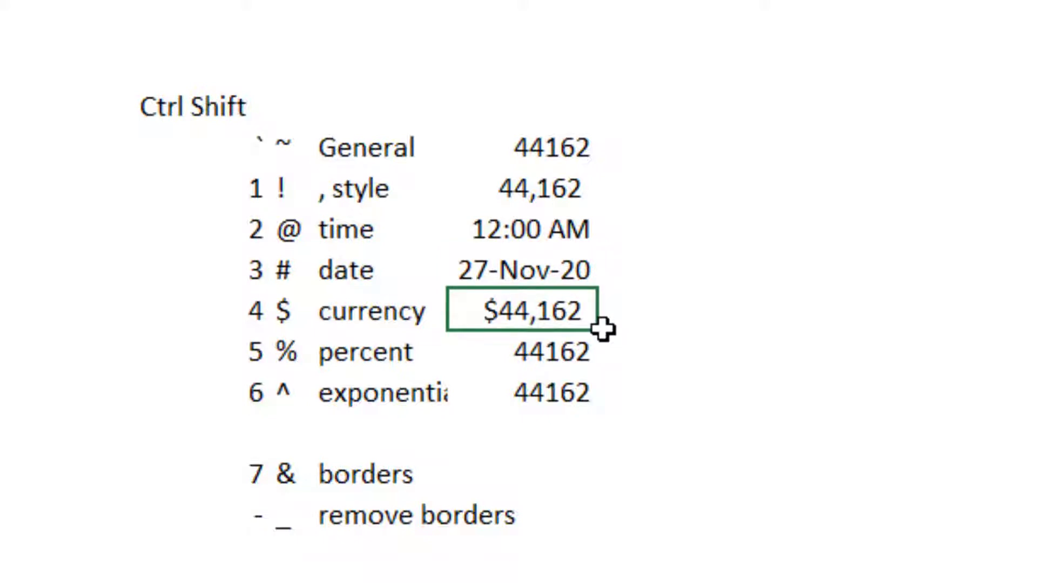
Show the percent row as 4416200% and the exponential row as 4.42E+04
key("Down")
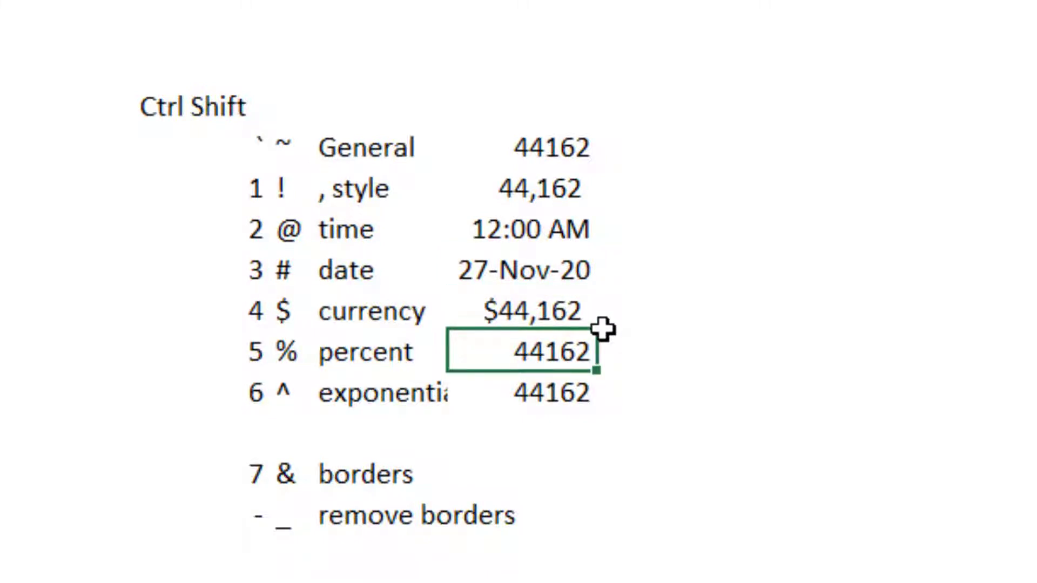
key("ctrl+shift+5")
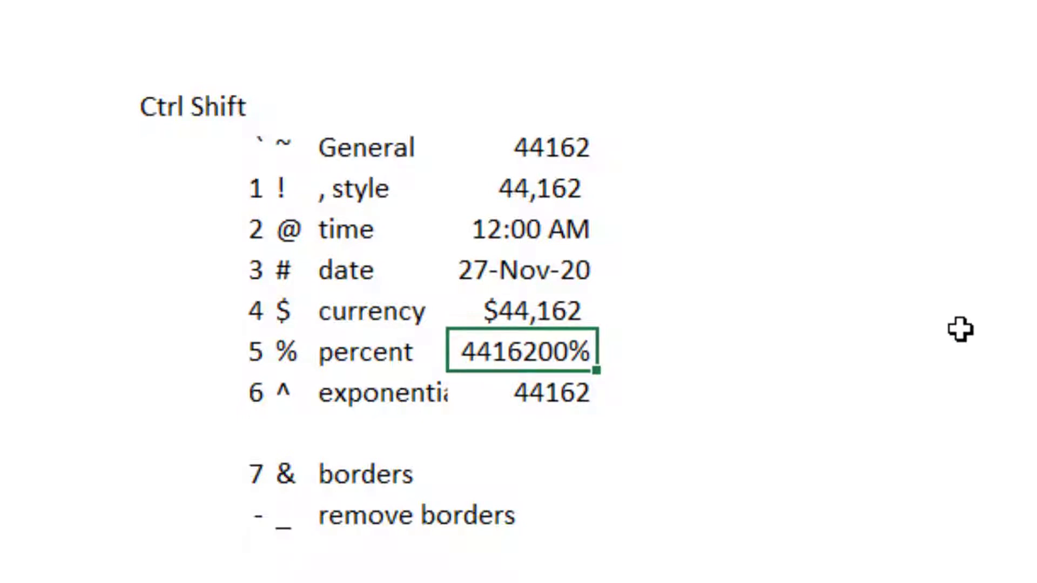
key("Down")
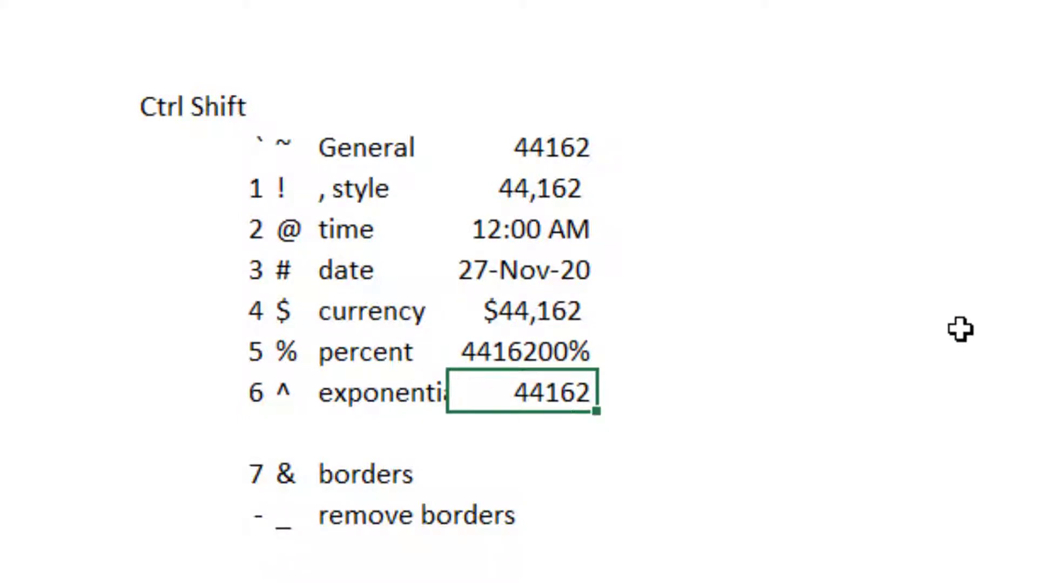
key("ctrl+shift+6")
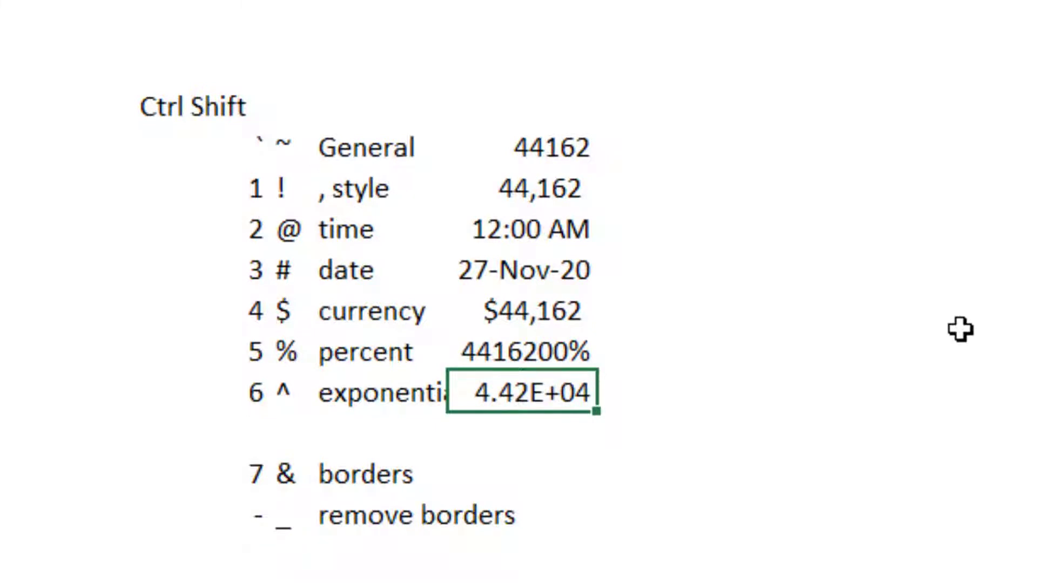
Add an outline border around the three cells of the borders row
key("Down")
key("Down")
key("Left")
key("Left")
key("Left")
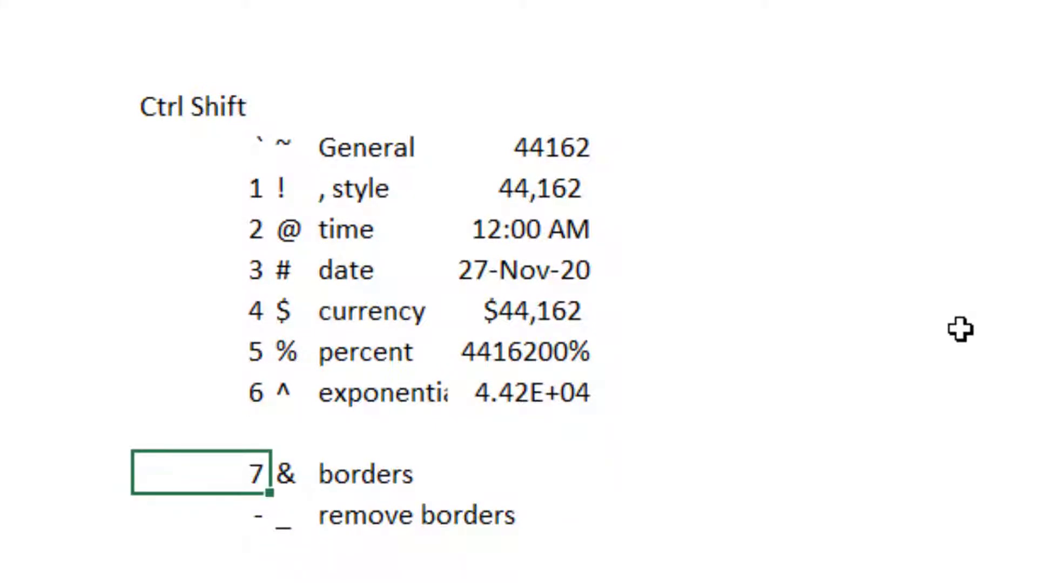
key("shift+Right")
key("shift+Right")
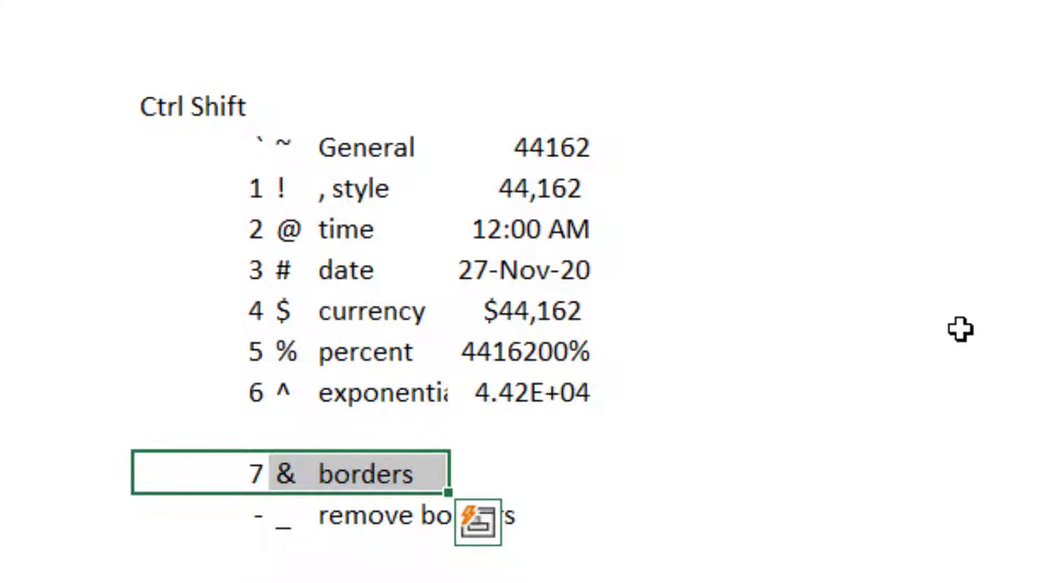
key("ctrl+shift+7")
key("Down")
key("Down")
Remove the border from the borders row and widen the label column to fit 'exponential'
key("Up")
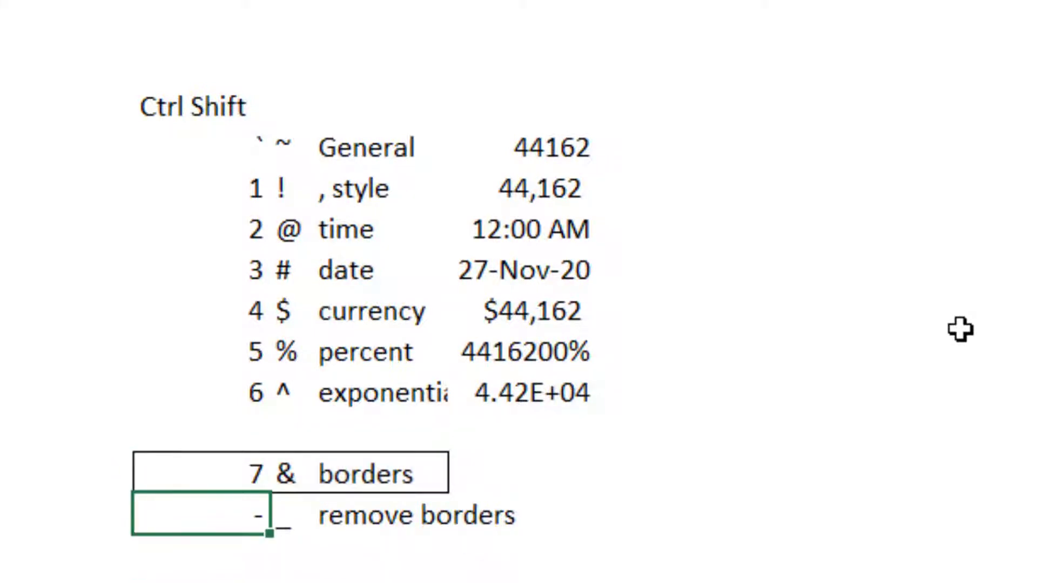
key("Up")
key("shift+Right")
key("shift+Right")
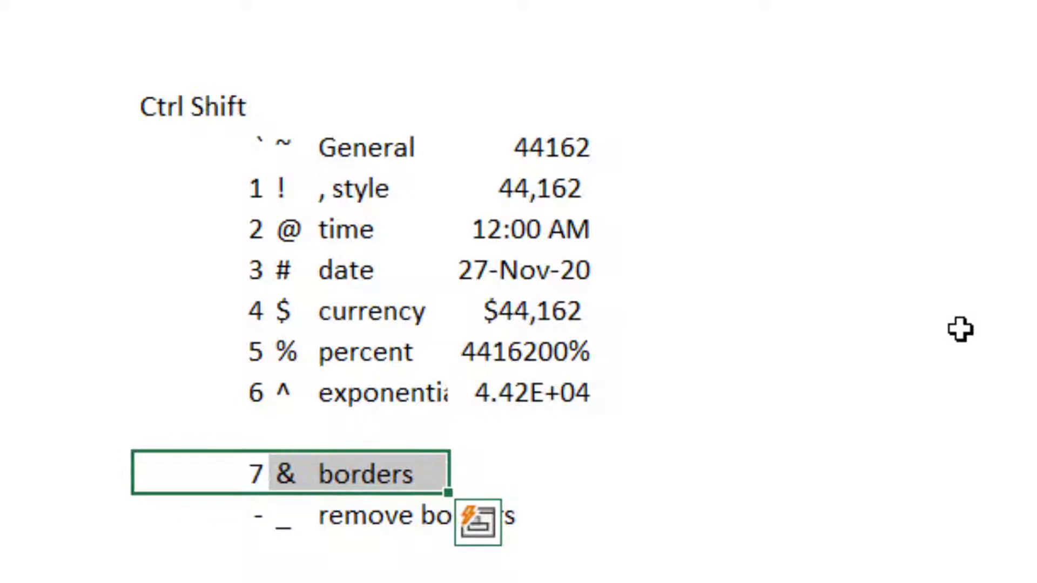
key("ctrl+shift+minus")
key("Down")
key("Down")
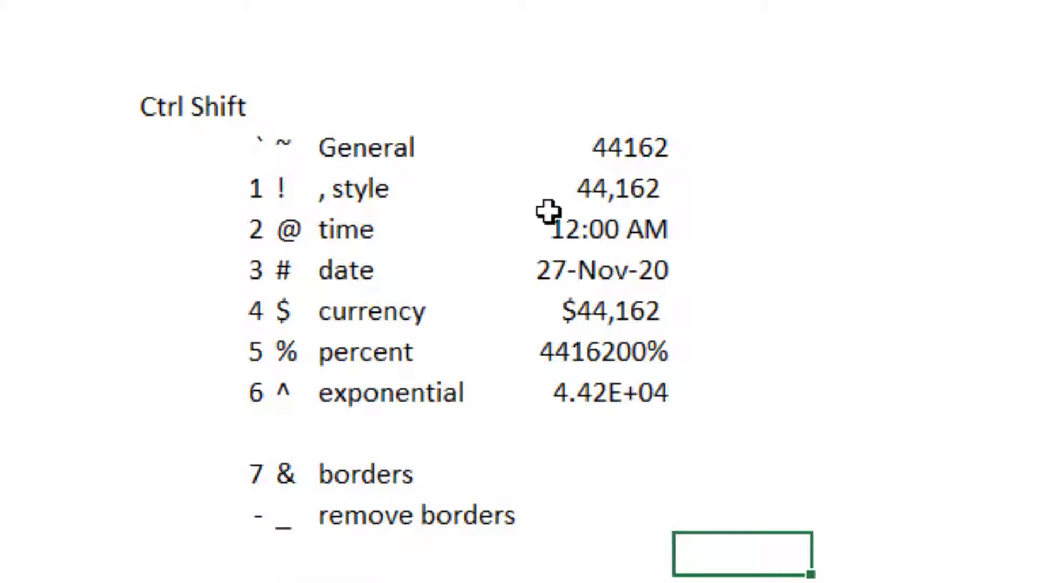
Give the 44,162 value a two-decimal Number format and select the new sample numbers I5:I13
left_click(572, 190)
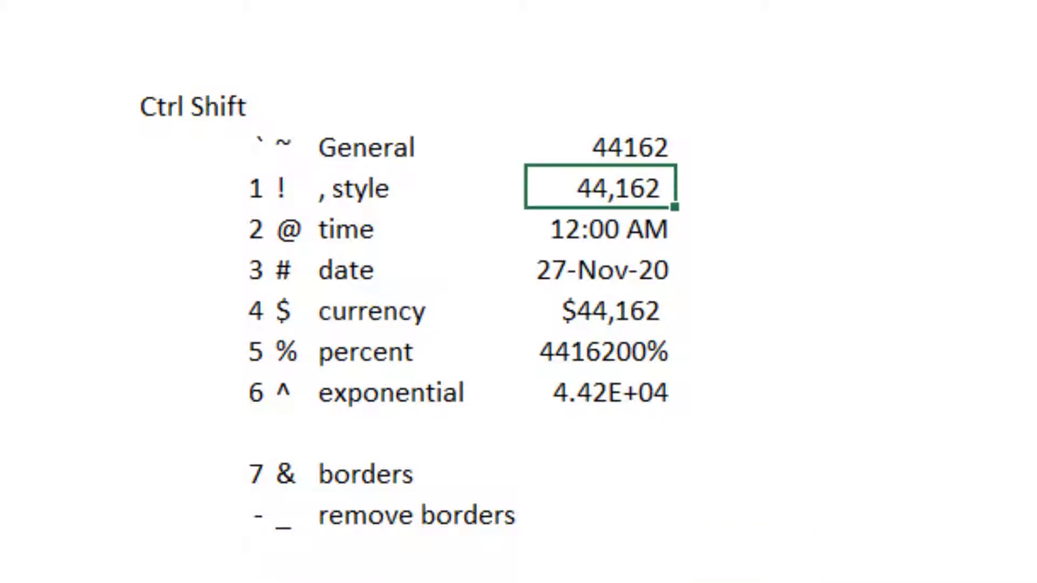
key("ctrl+shift+1")
key("Down")
key("Down")
key("Down")
key("Up")
key("Up")
key("Up")
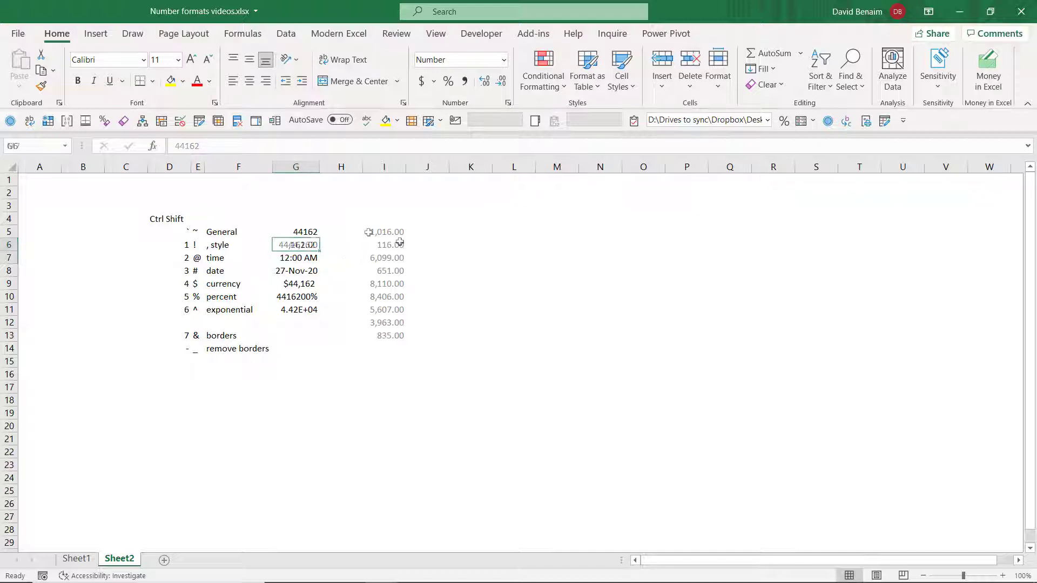
left_click_drag(380, 233, 375, 334)
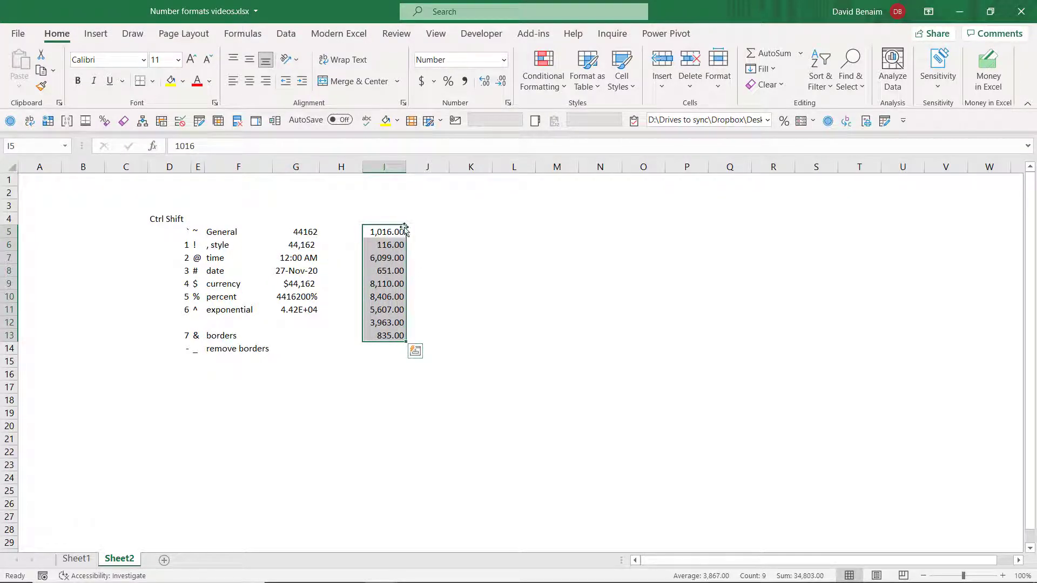
Open Record Macro from View > Macros, which proposes Macro2 in the Personal Macro Workbook
left_click(435, 34)
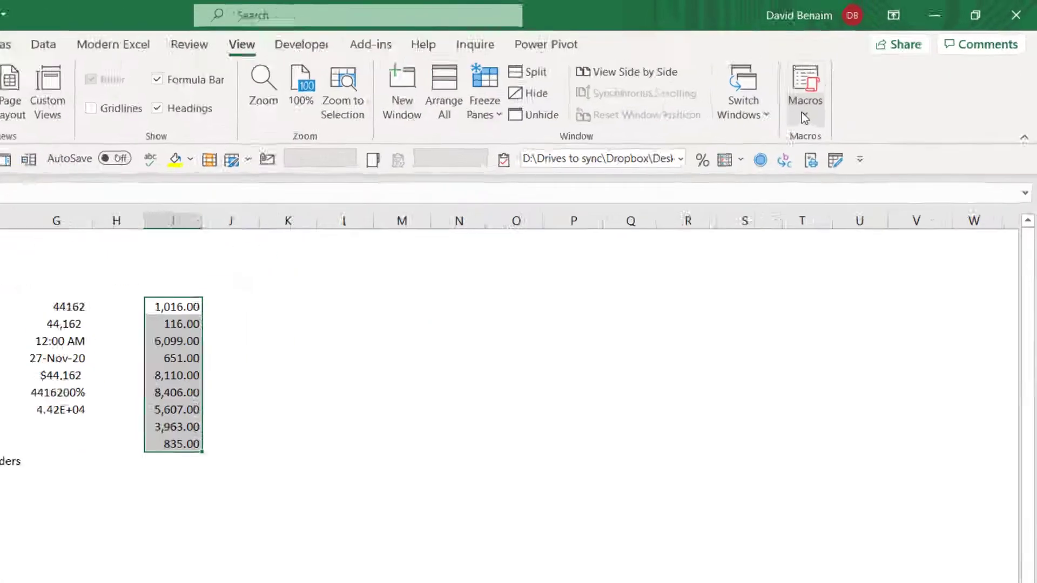
left_click(862, 81)
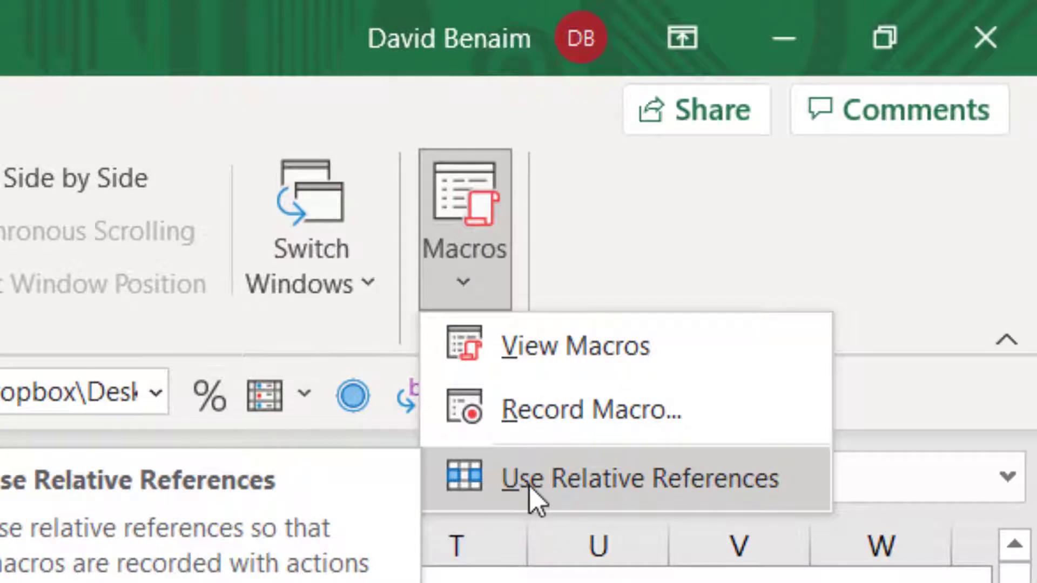
left_click(530, 487)
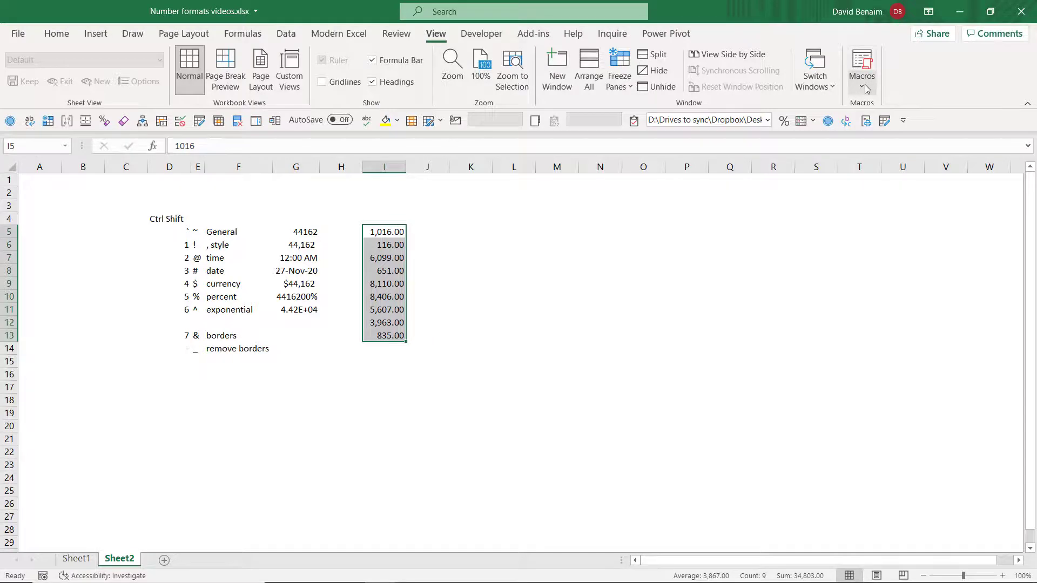
left_click(862, 84)
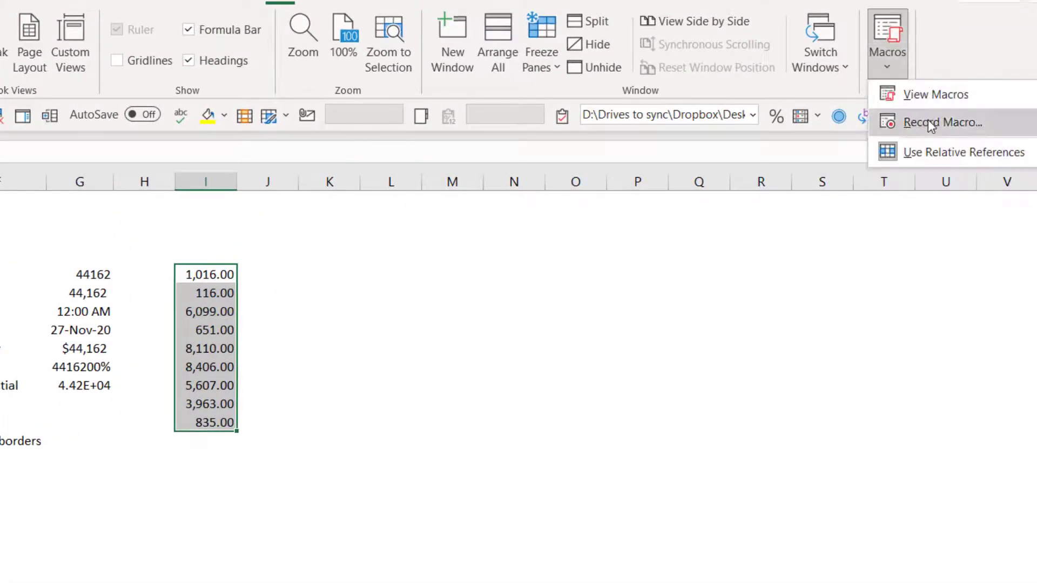
left_click(930, 123)
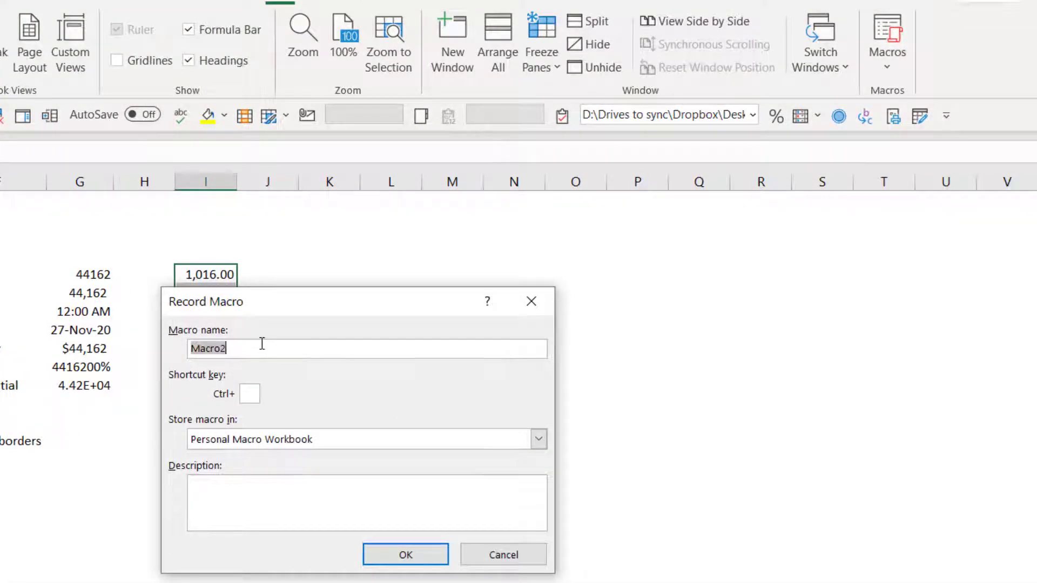
Record macro Comma_No_Decimal with shortcut Ctrl+Shift+C, stored in the Personal Macro Workbook
type("Comma_No_Decimal")
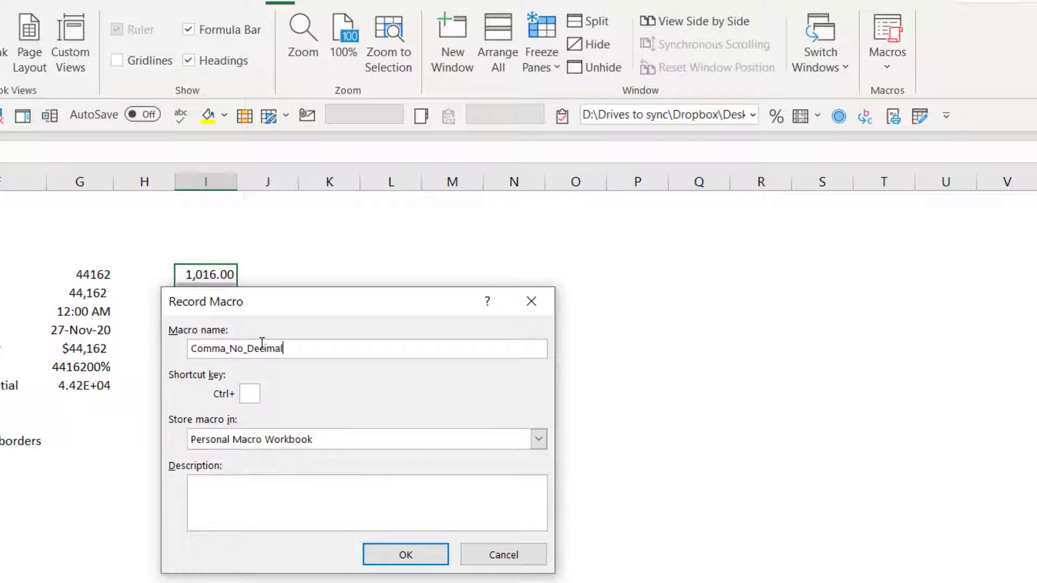
left_click(255, 398)
type("C")
left_click(342, 443)
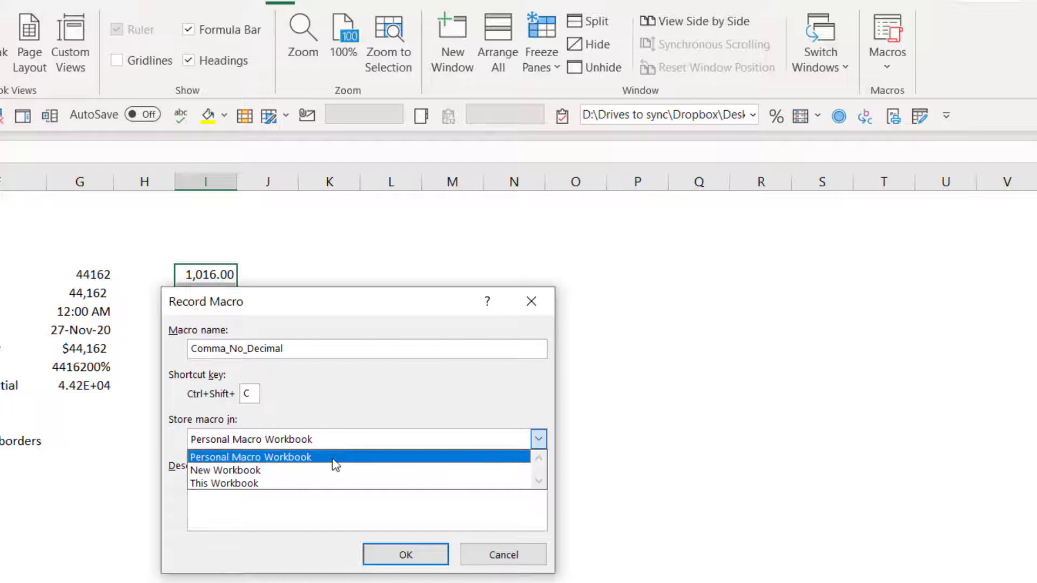
left_click(337, 457)
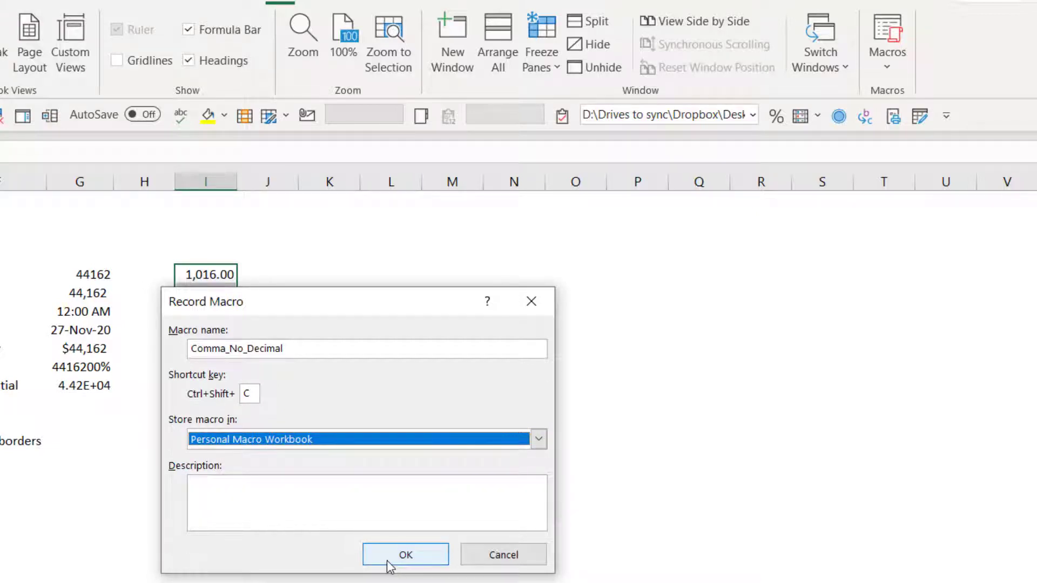
left_click(436, 563)
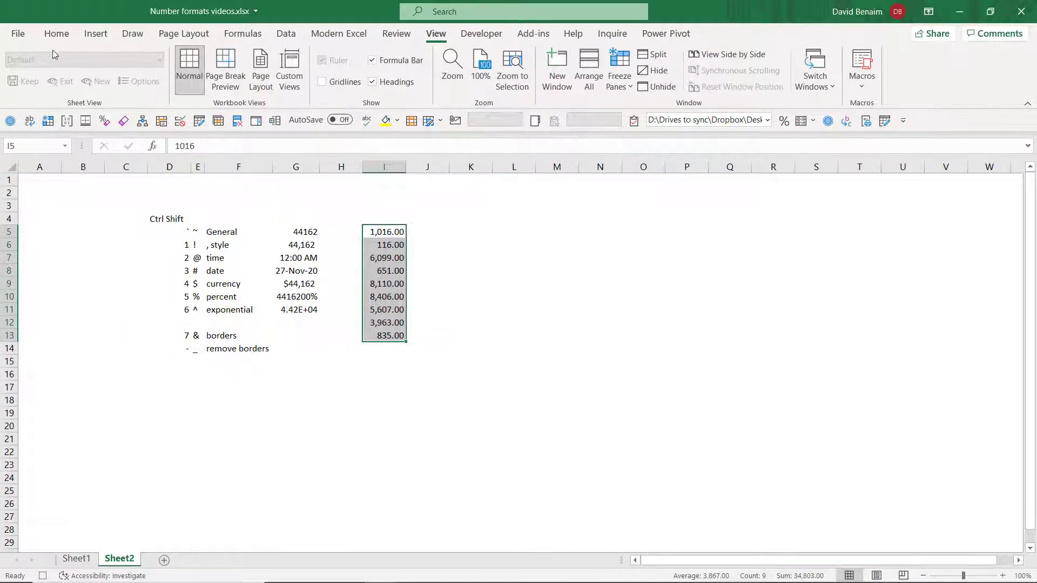
Apply Comma Style without decimals to I5:I13, then stop the macro recording
left_click(57, 34)
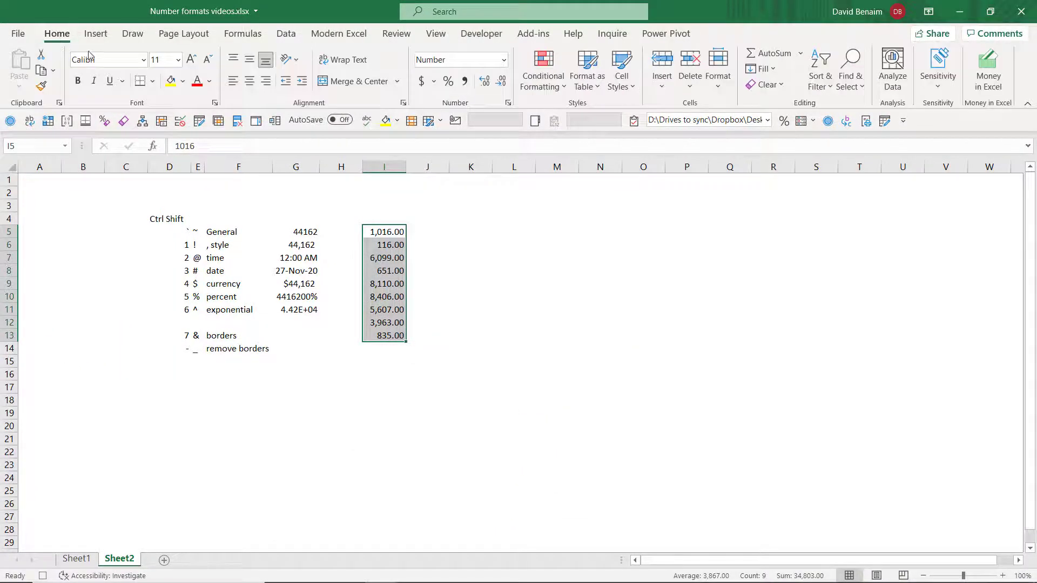
left_click(465, 82)
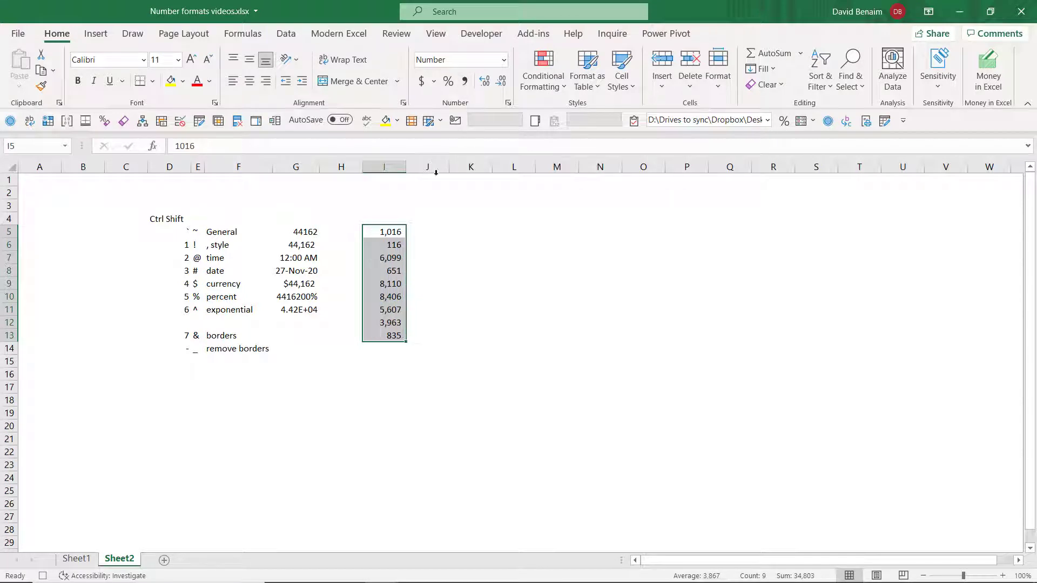
left_click(42, 576)
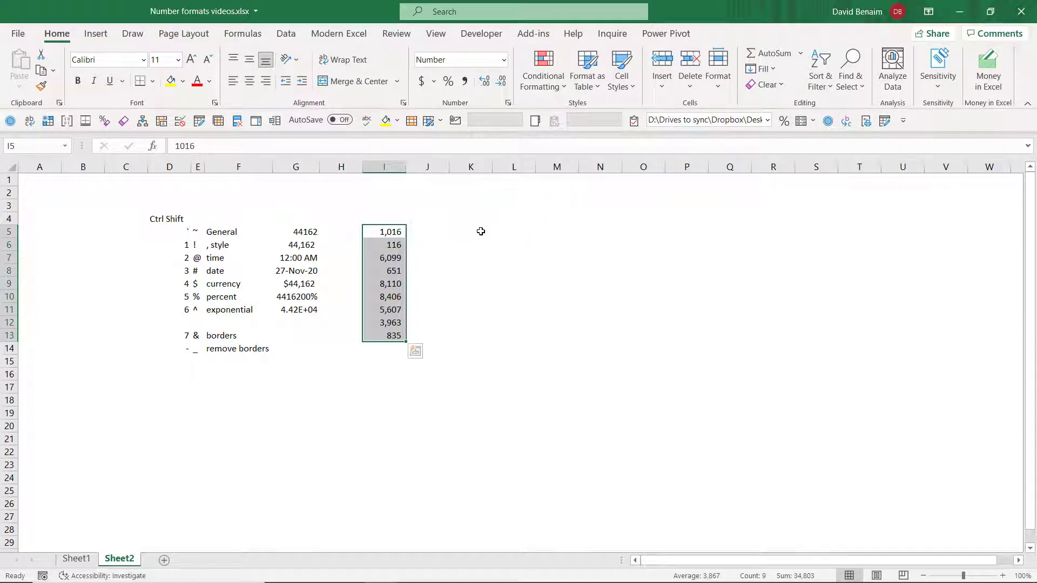
Run the Comma_No_Decimal shortcut on G5:G11 so all seven values read 44,162
left_click(446, 233)
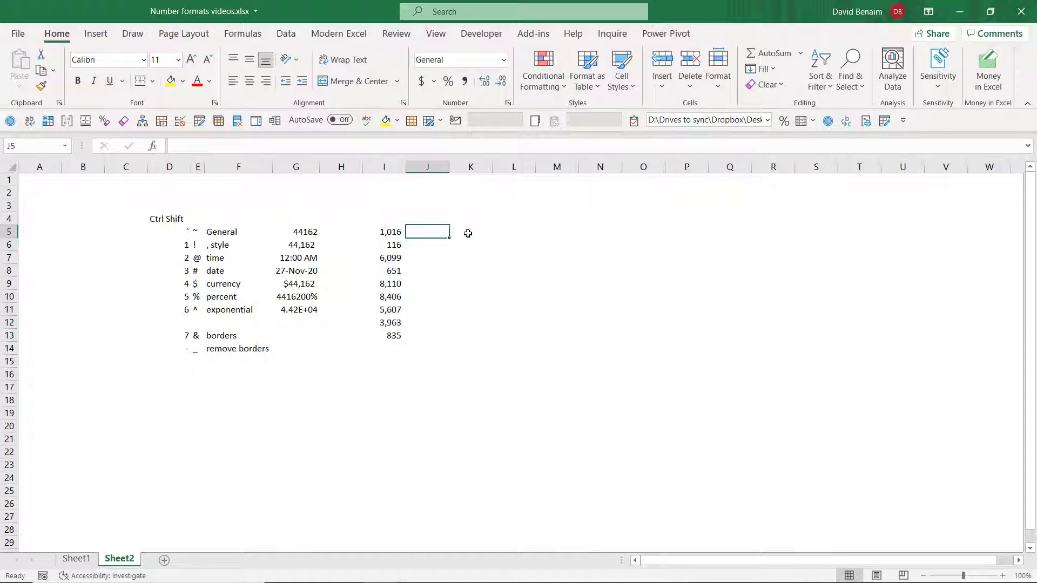
left_click_drag(292, 233, 298, 310)
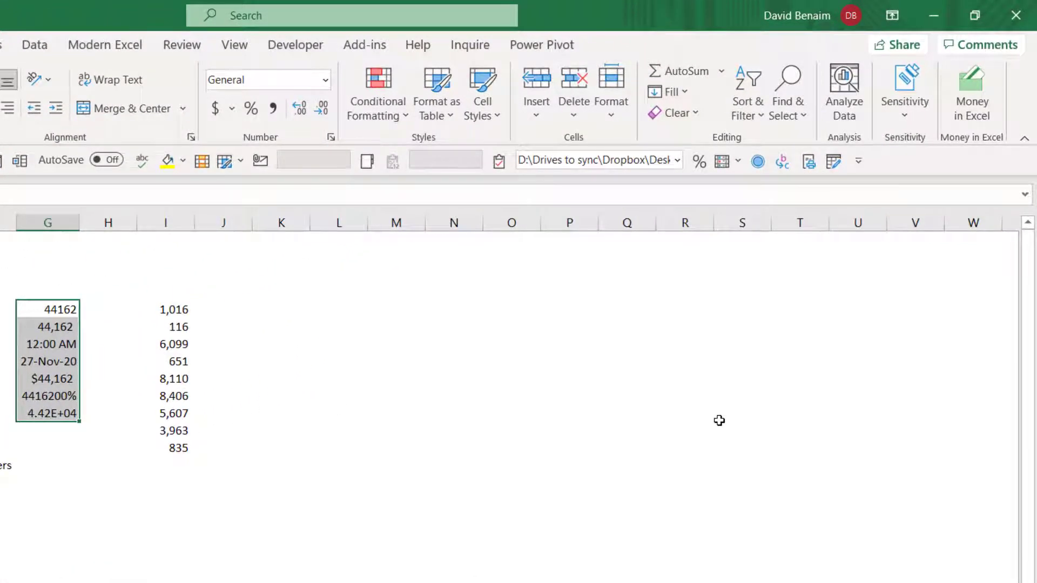
key("ctrl+shift+1")
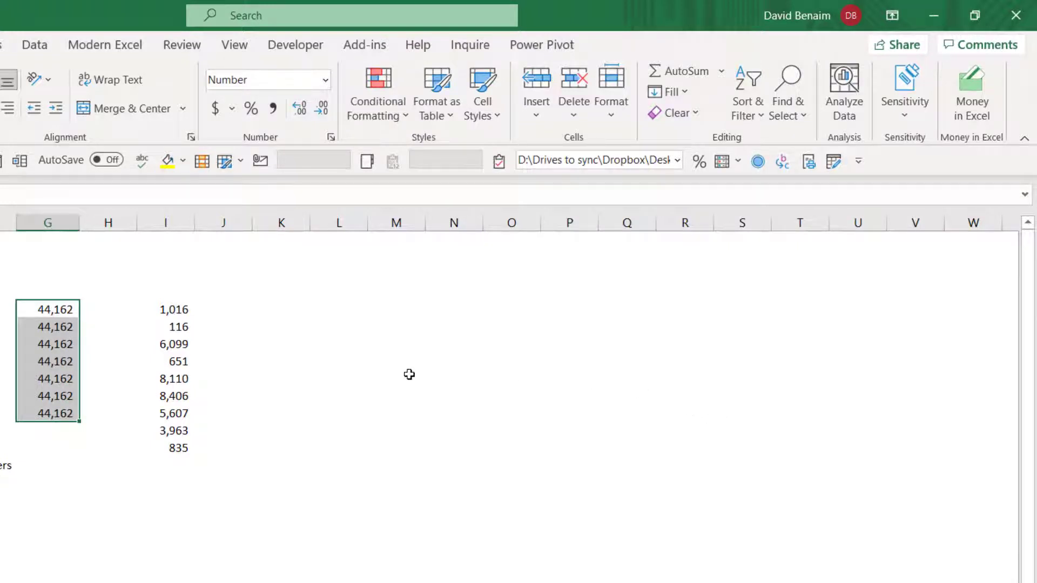
left_click(297, 312)
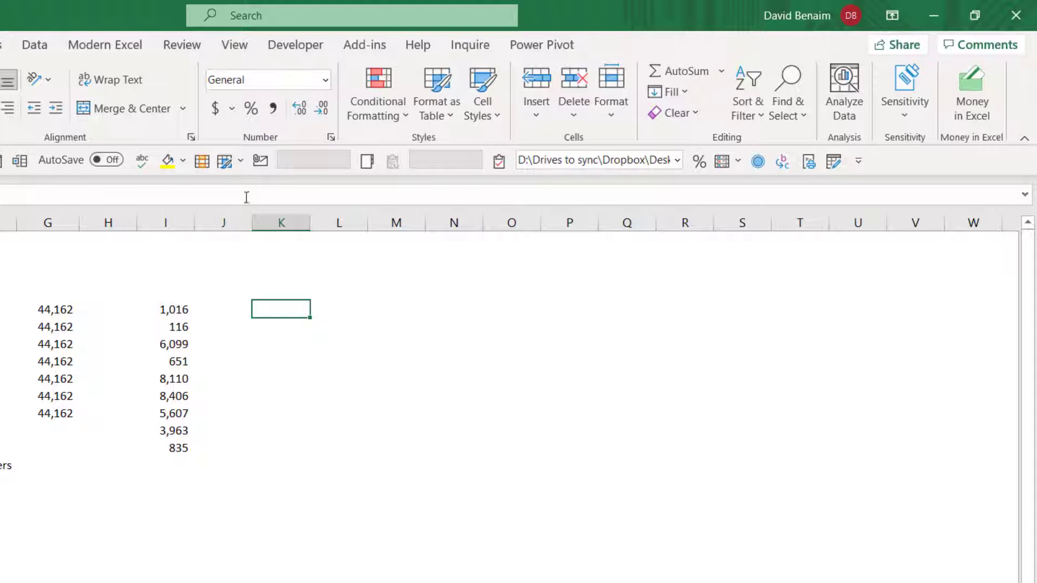
Unhide the PERSONAL.xlsb workbook
left_click(230, 51)
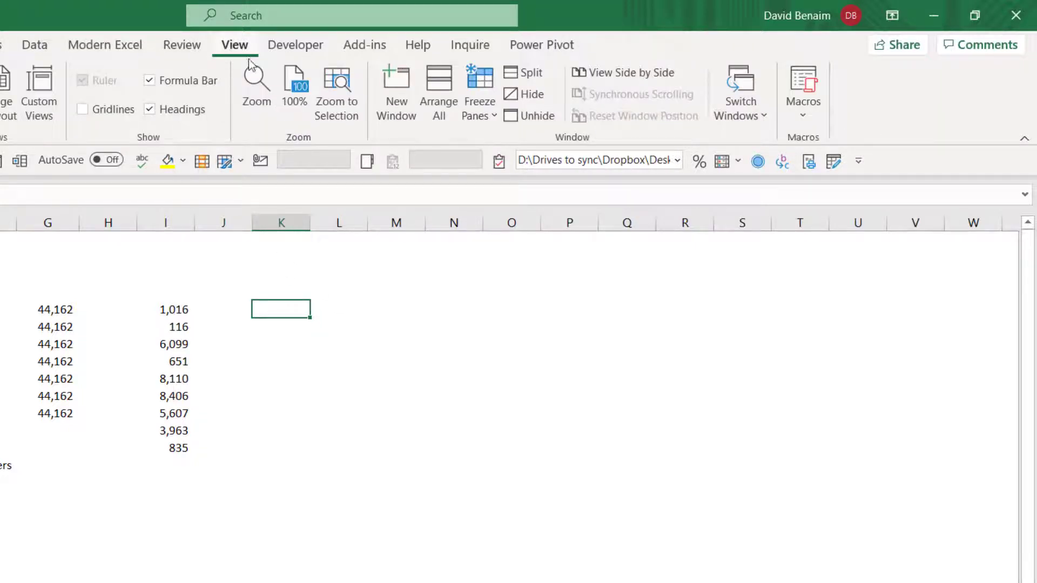
left_click(531, 116)
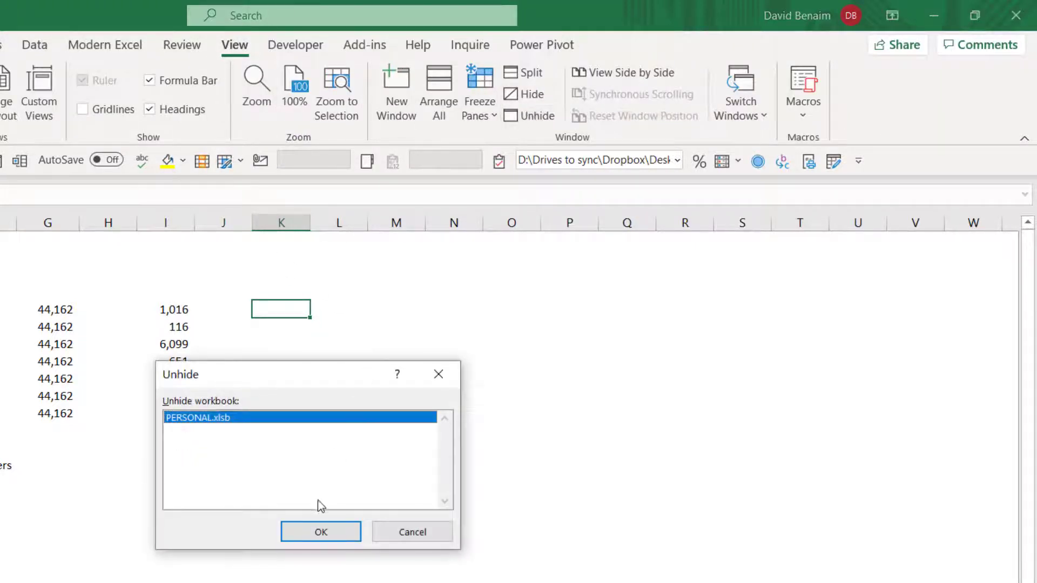
left_click(304, 532)
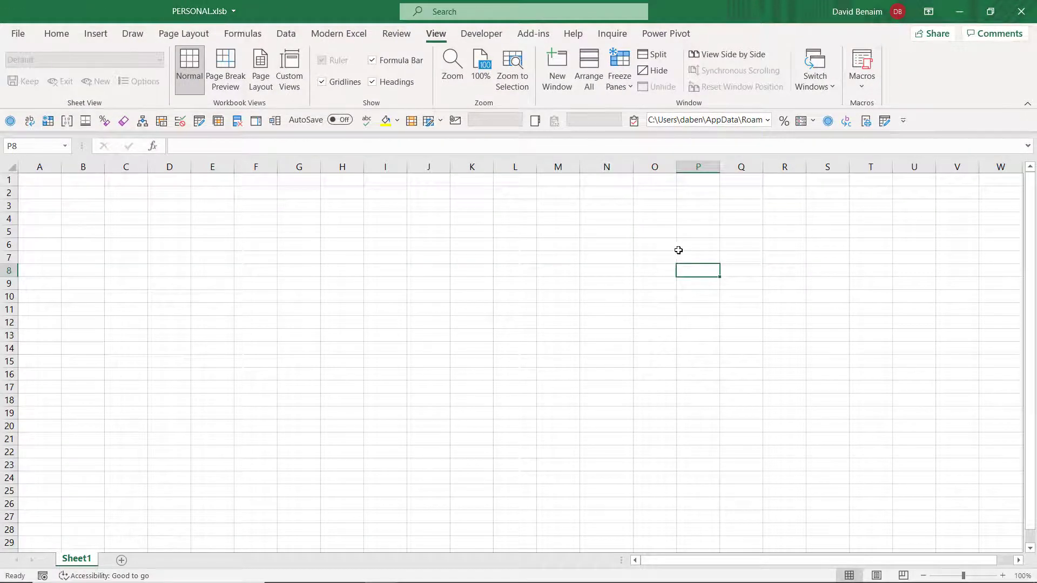
Open the Comma_No_Decimal macro's code in the VBA editor
left_click(863, 65)
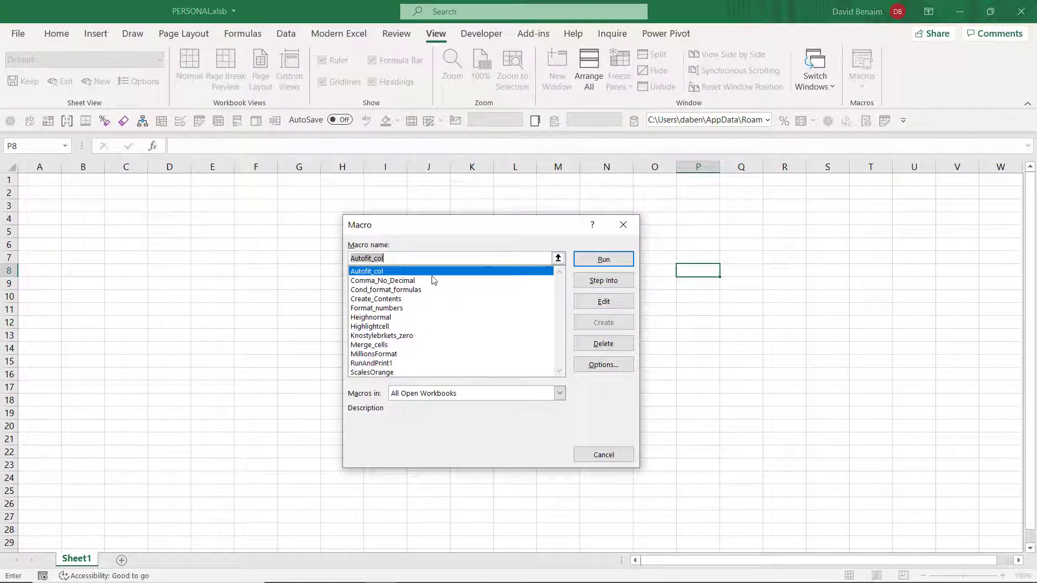
left_click(424, 281)
left_click(604, 301)
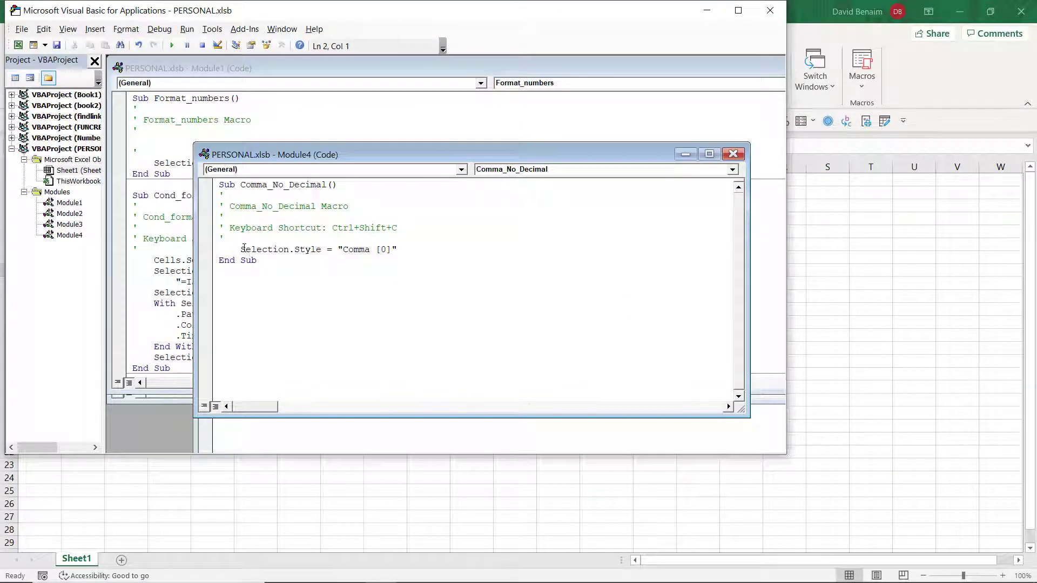
Check the Selection.Style = "Comma [0]" line, then close the VBA editor
left_click_drag(243, 249, 395, 247)
left_click(399, 248)
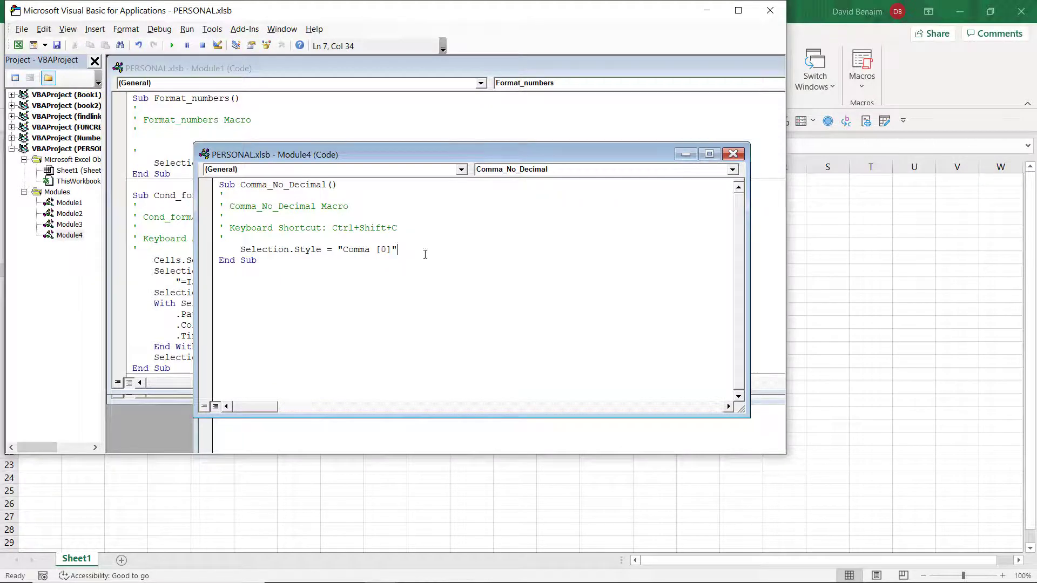
left_click(774, 12)
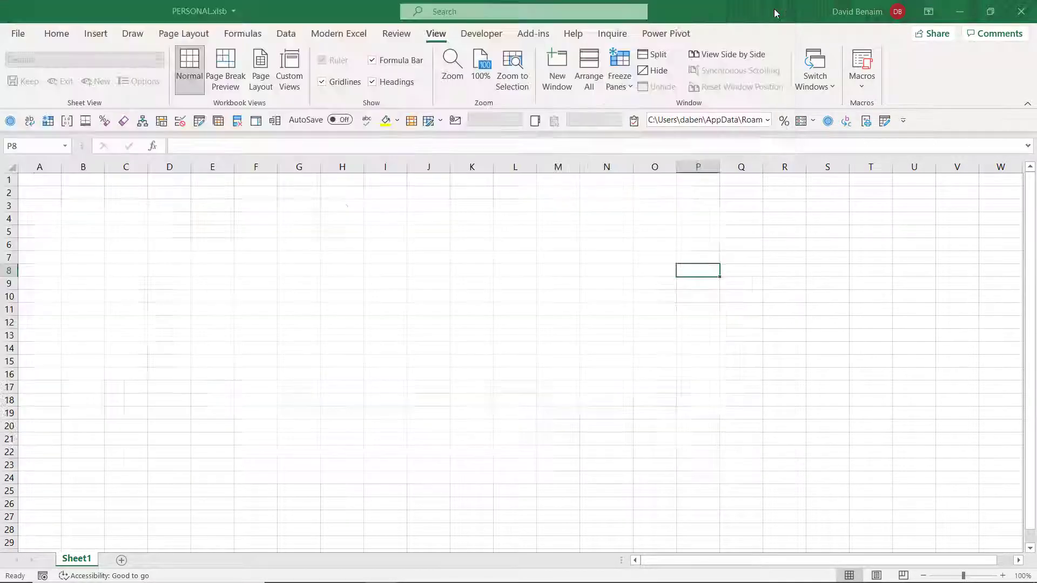
left_click(524, 237)
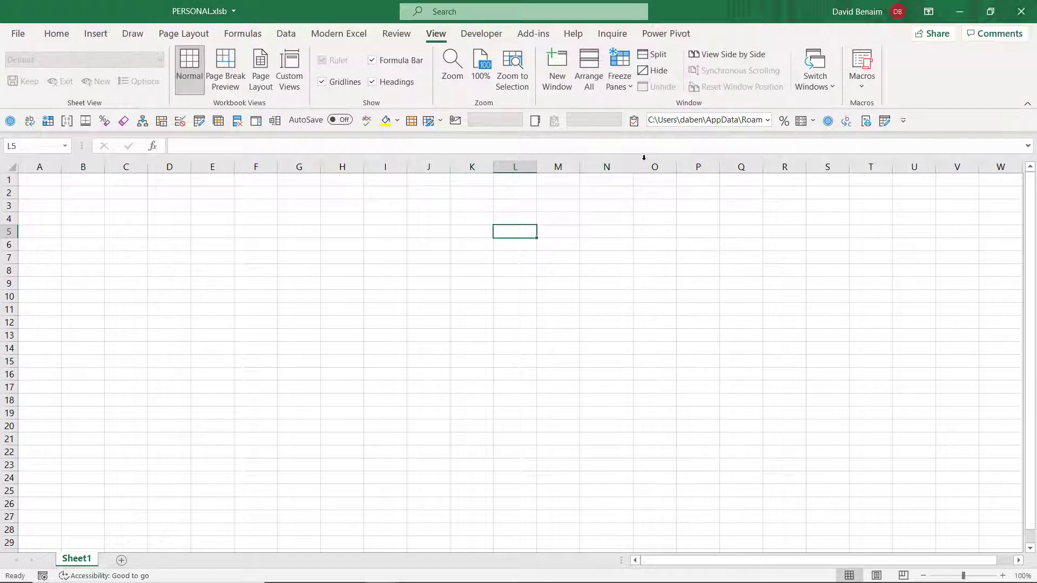
Hide PERSONAL.xlsb and show G5:G11 in millions with the MillionsFormat macro
left_click(656, 70)
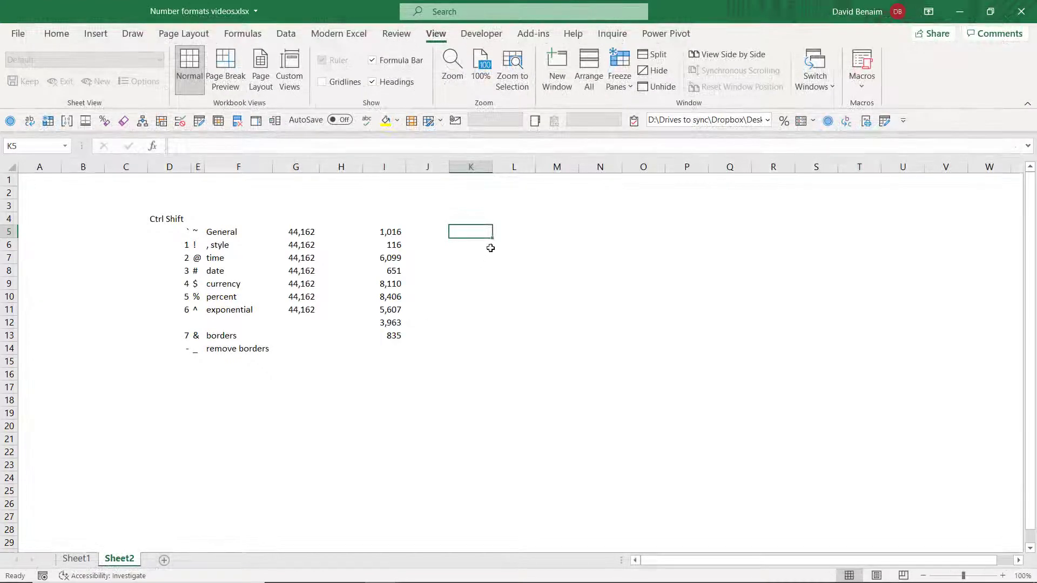
left_click(510, 246)
left_click(554, 237)
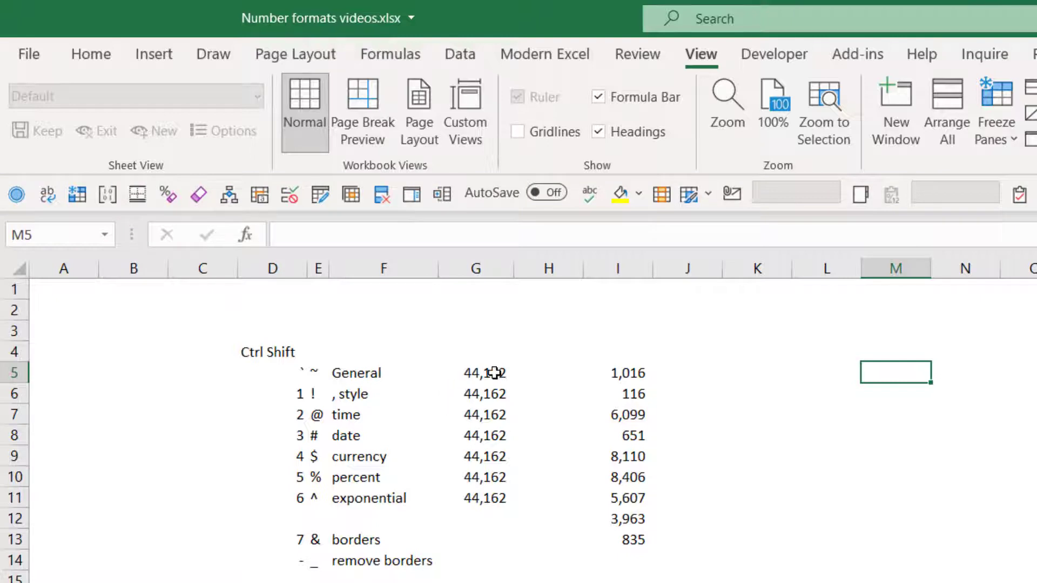
left_click_drag(495, 372, 481, 494)
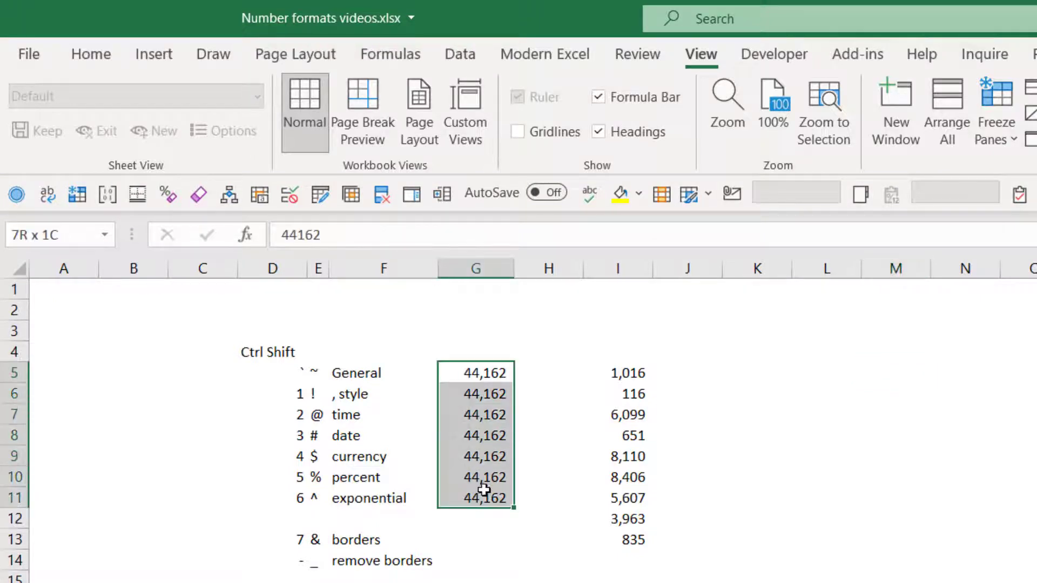
left_click(229, 195)
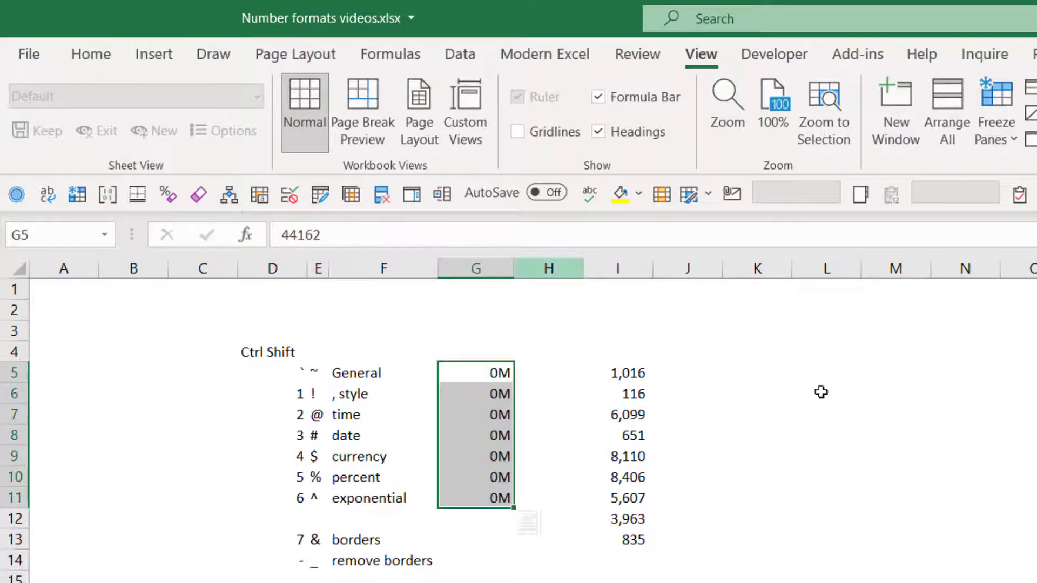
left_click(942, 413)
type("32746732324")
key("Return")
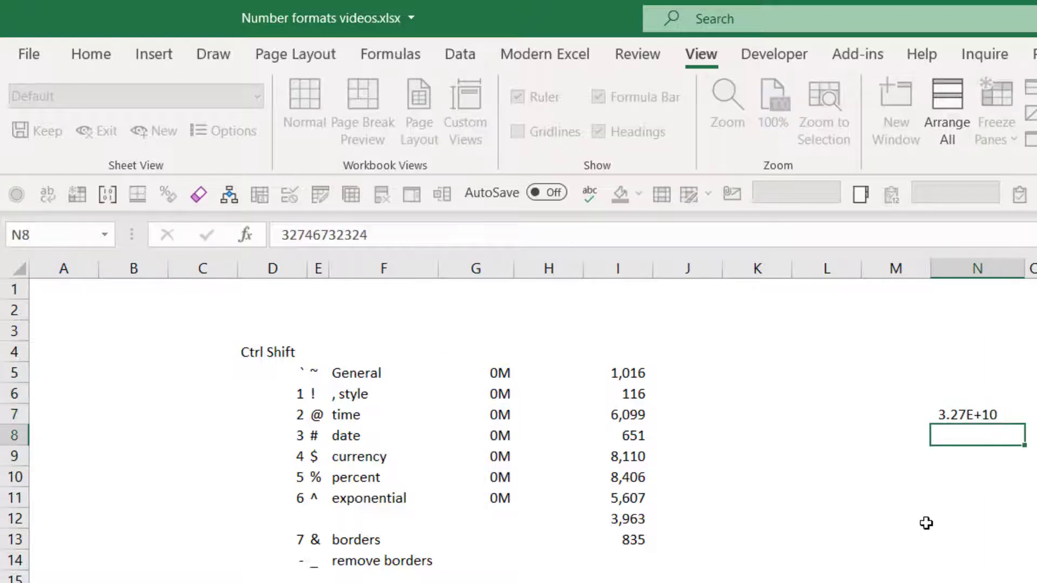
type("34234234")
key("Return")
key("Up")
key("shift+Up")
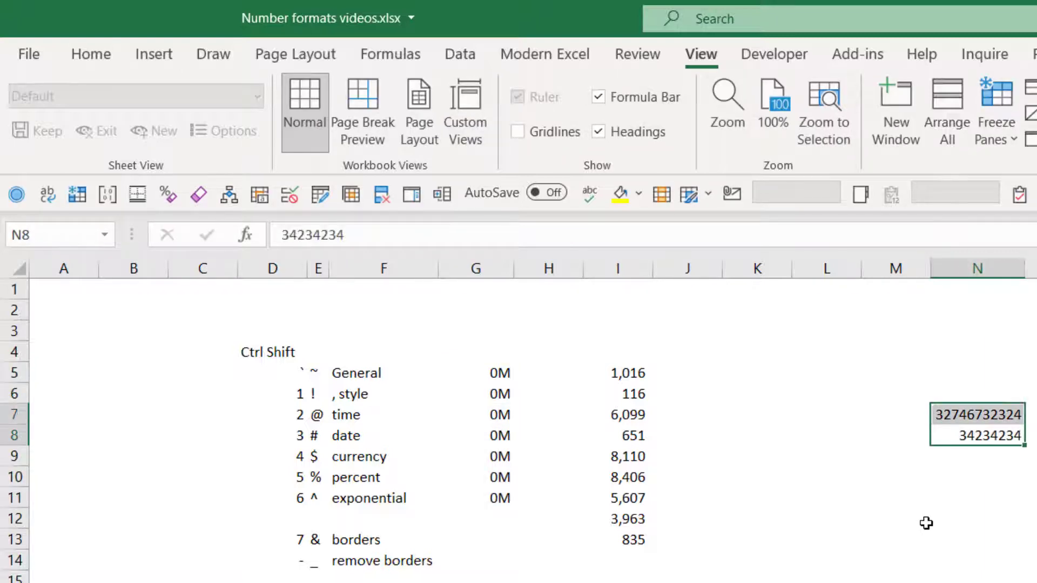
left_click(229, 194)
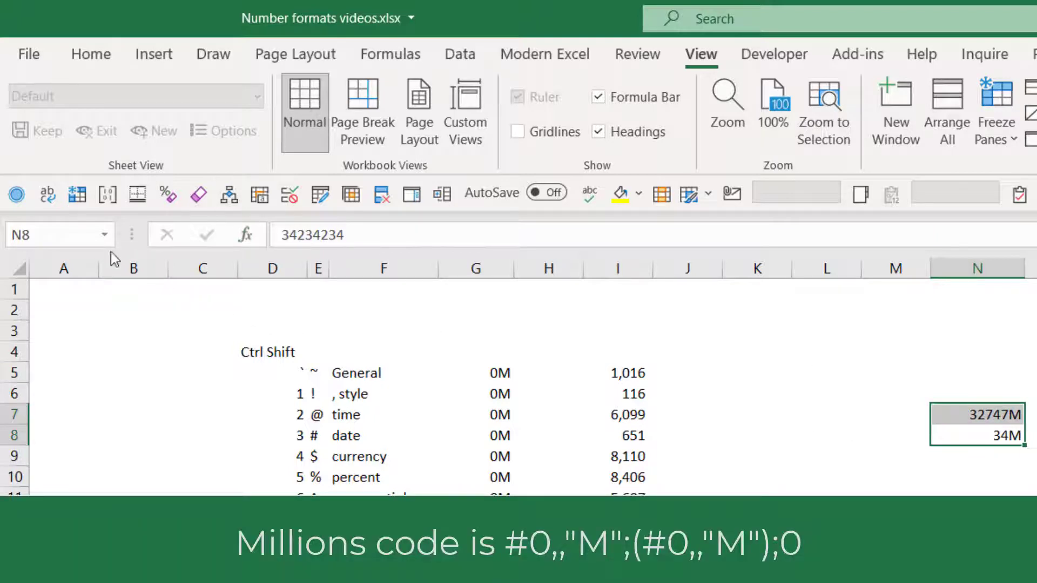
left_click(108, 194)
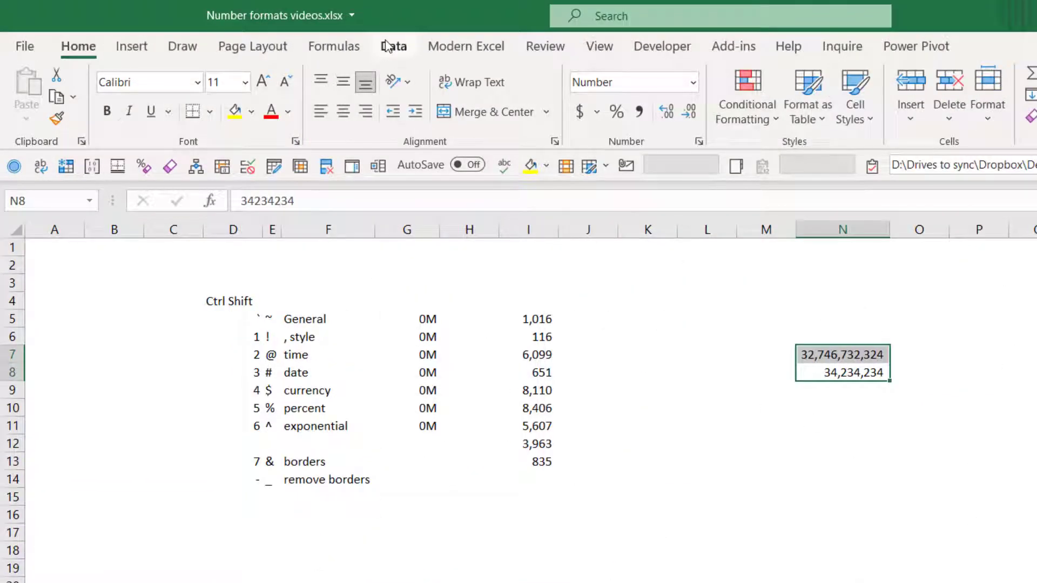
left_click(599, 46)
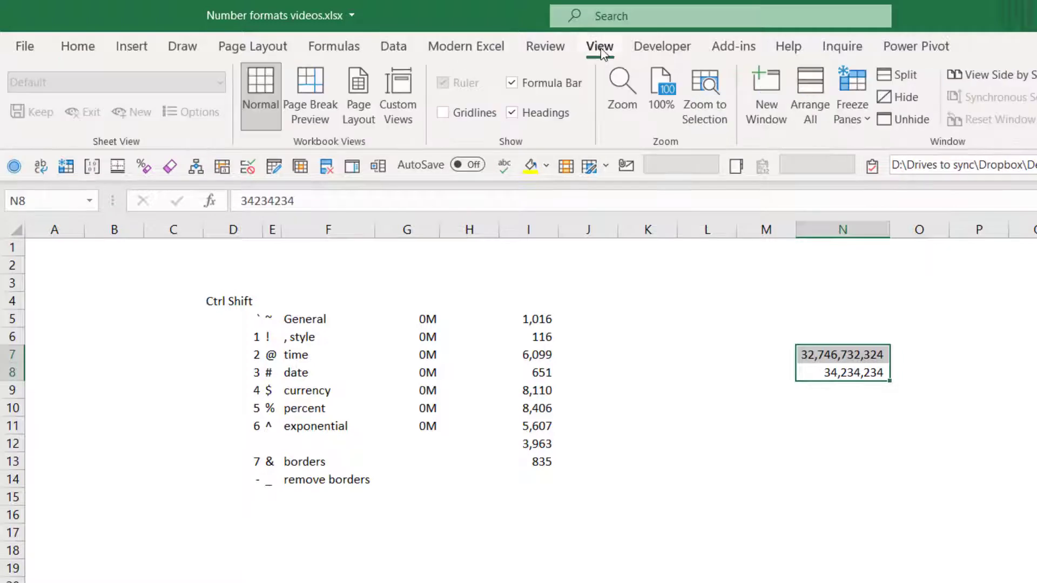
left_click(849, 115)
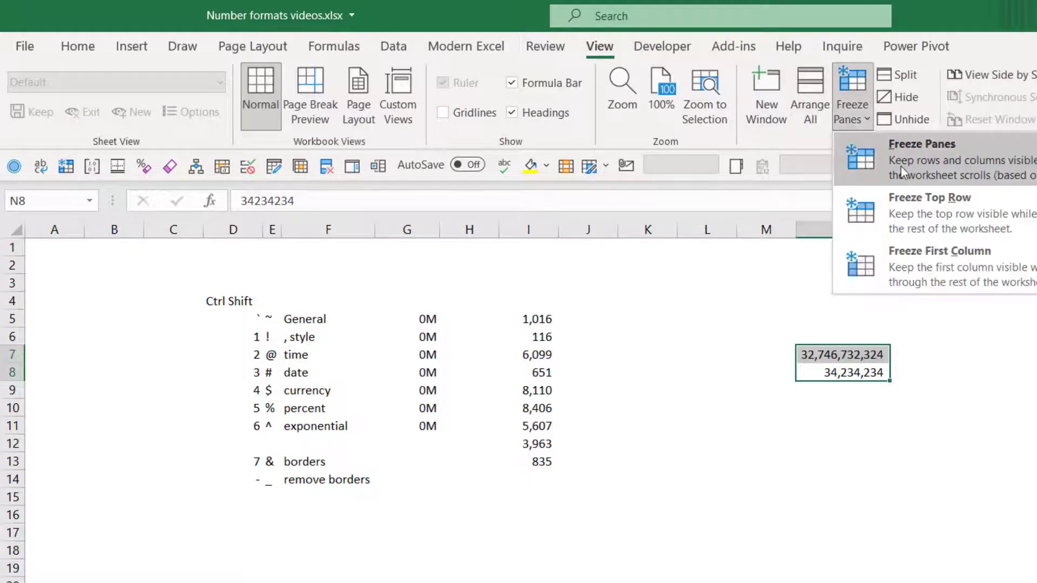
left_click(499, 306)
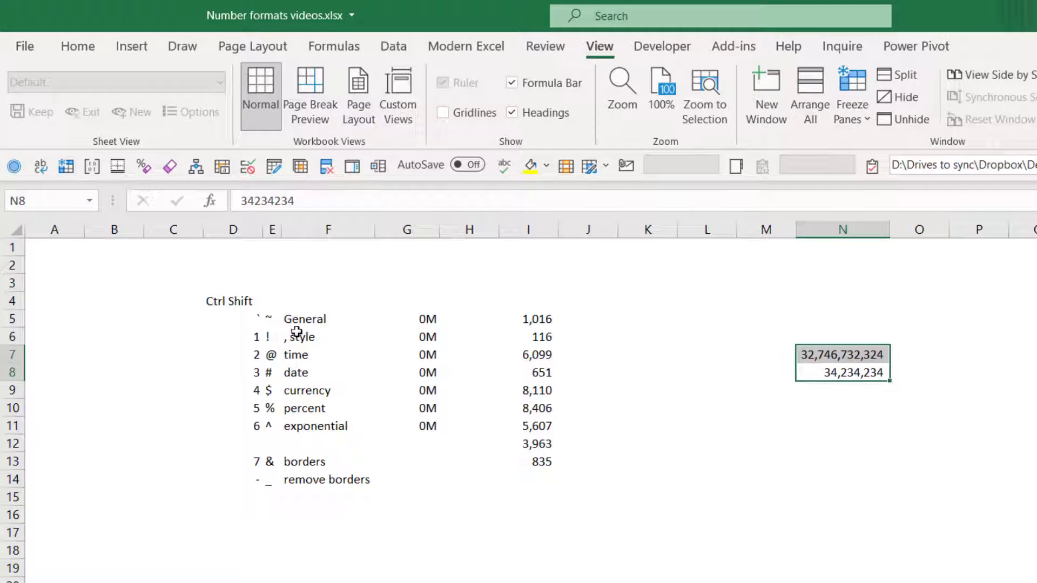
left_click(315, 330)
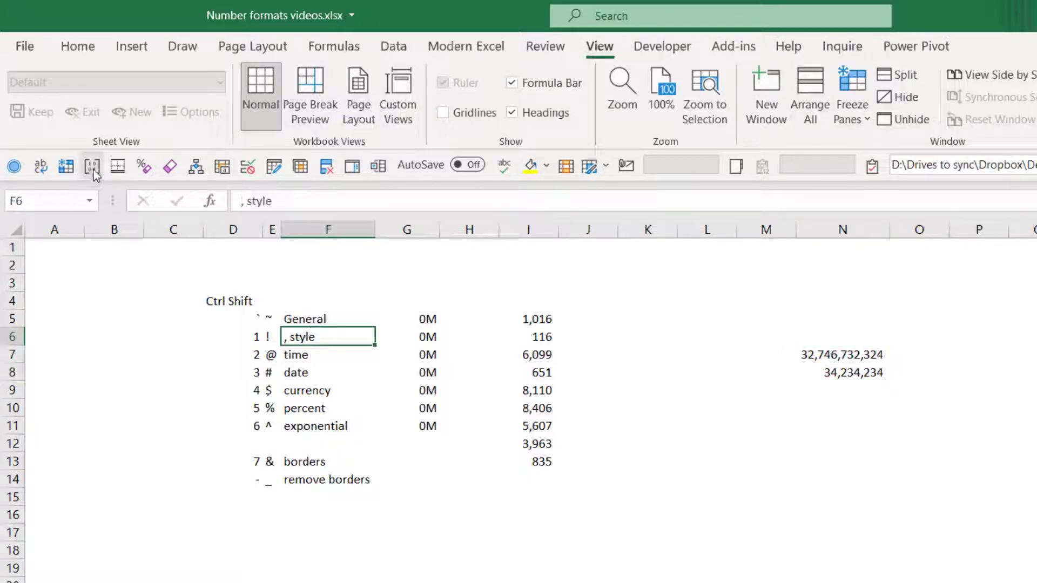
left_click(67, 168)
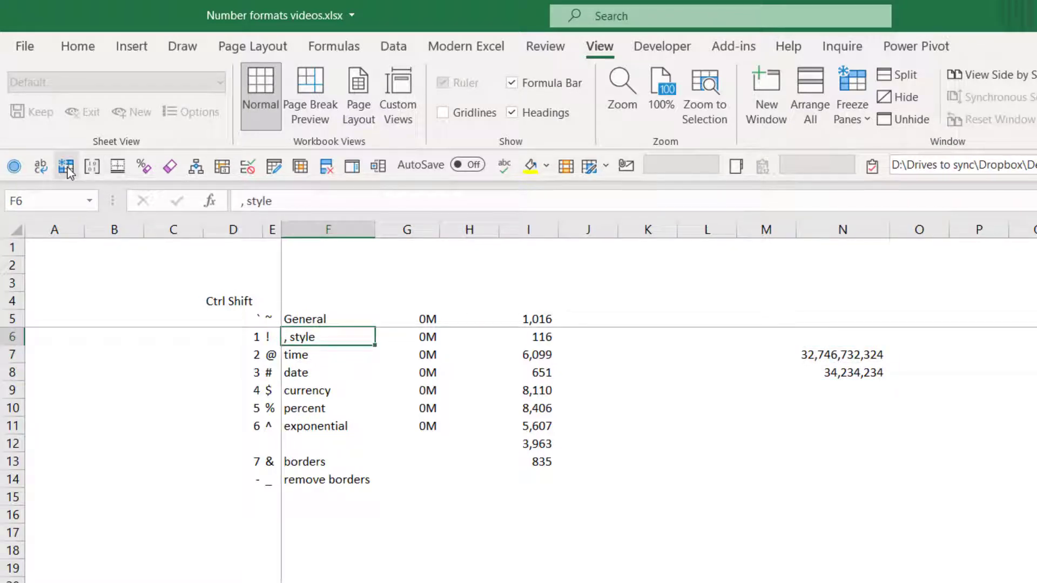
left_click(67, 167)
key("alt")
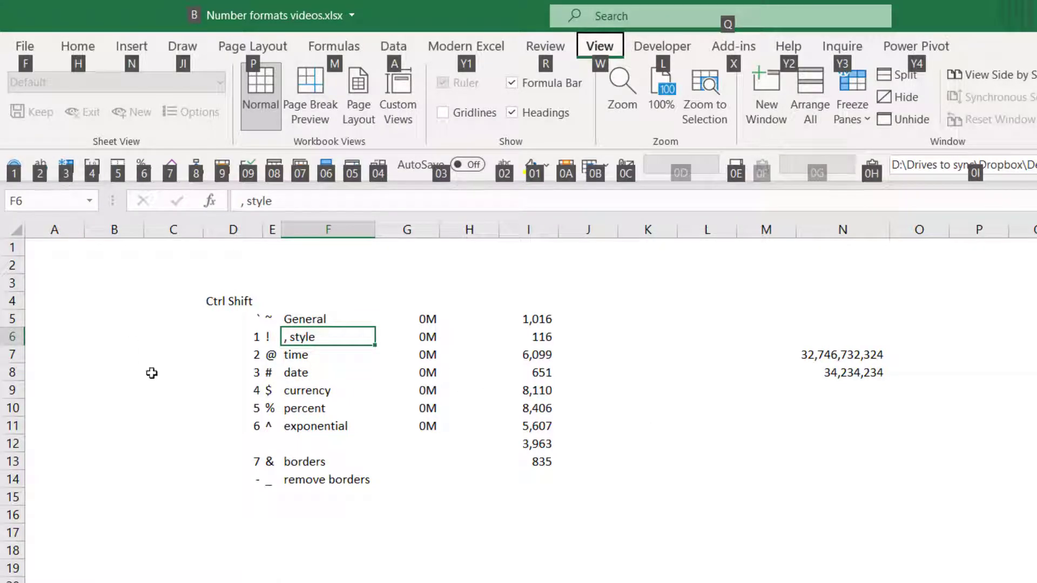
key("3")
key("Down")
key("Down")
key("Down")
key("Down")
key("Down")
key("Down")
key("Down")
key("Down")
key("Down")
key("Down")
key("Down")
key("Down")
key("Down")
key("Down")
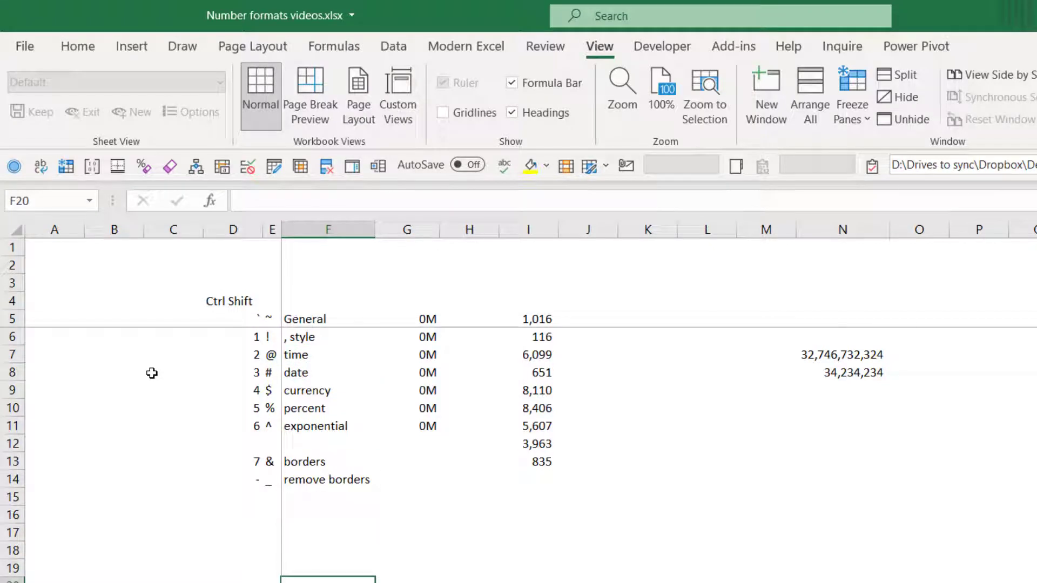
key("alt+3")
key("ctrl+Up")
key("ctrl+Up")
key("ctrl+Up")
key("ctrl+Up")
key("Down")
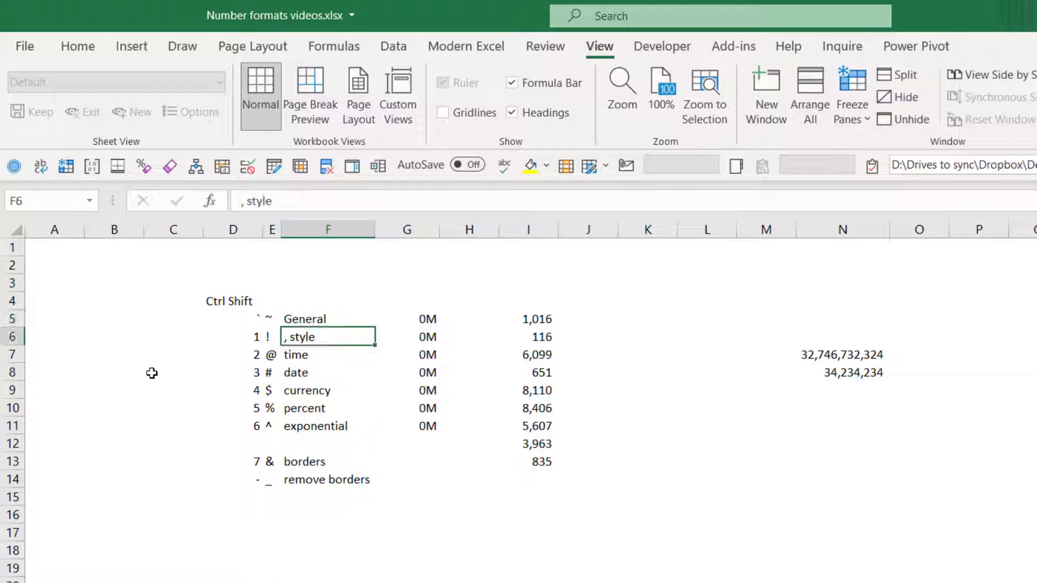
Open Quick Access Toolbar customization and list the available Macros commands
right_click(92, 165)
left_click(209, 201)
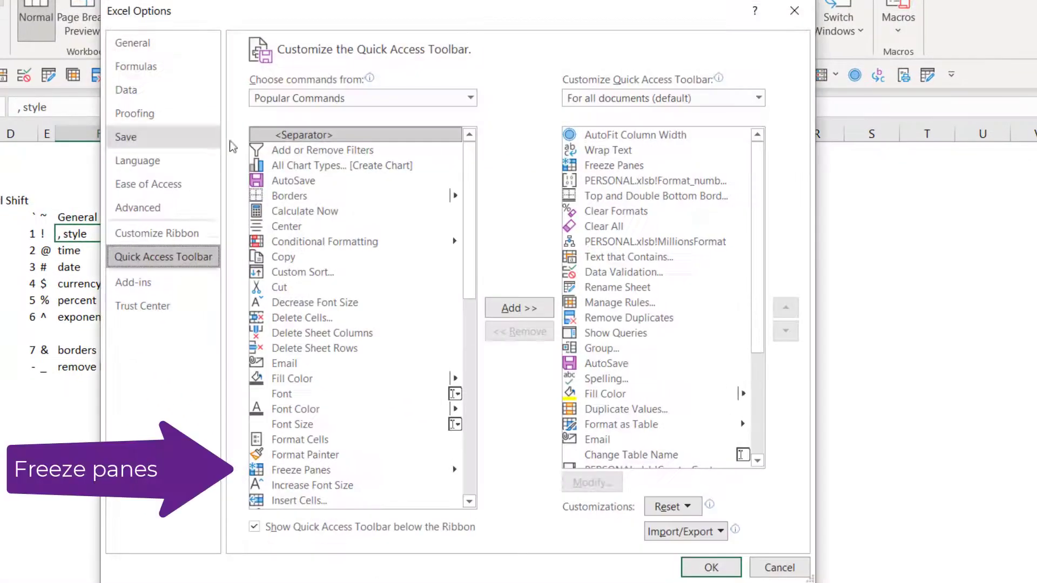
left_click(471, 98)
left_click(345, 165)
scroll(373, 193, "down", 10)
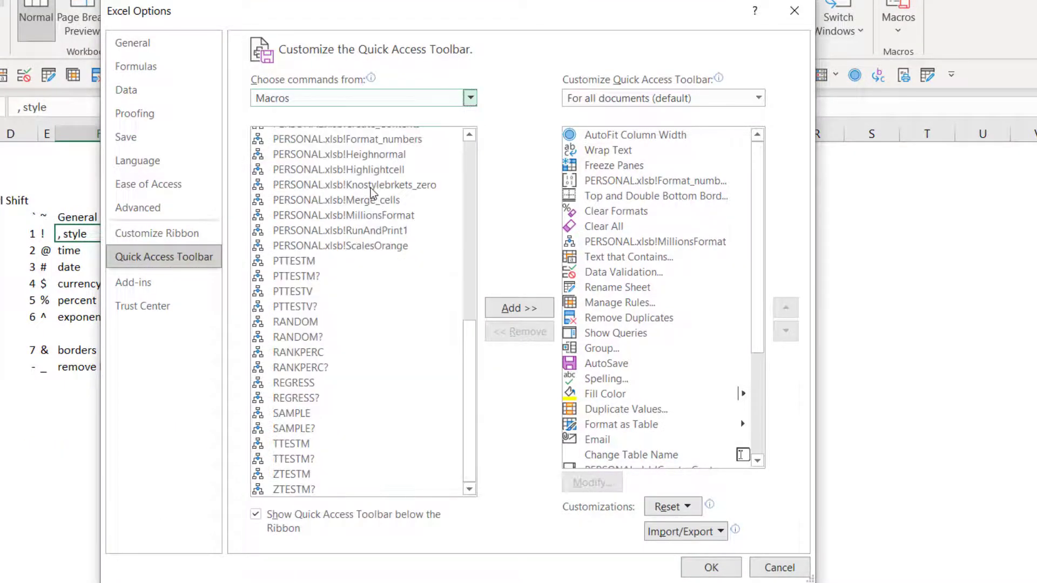
scroll(370, 200, "up", 10)
scroll(370, 205, "down", 10)
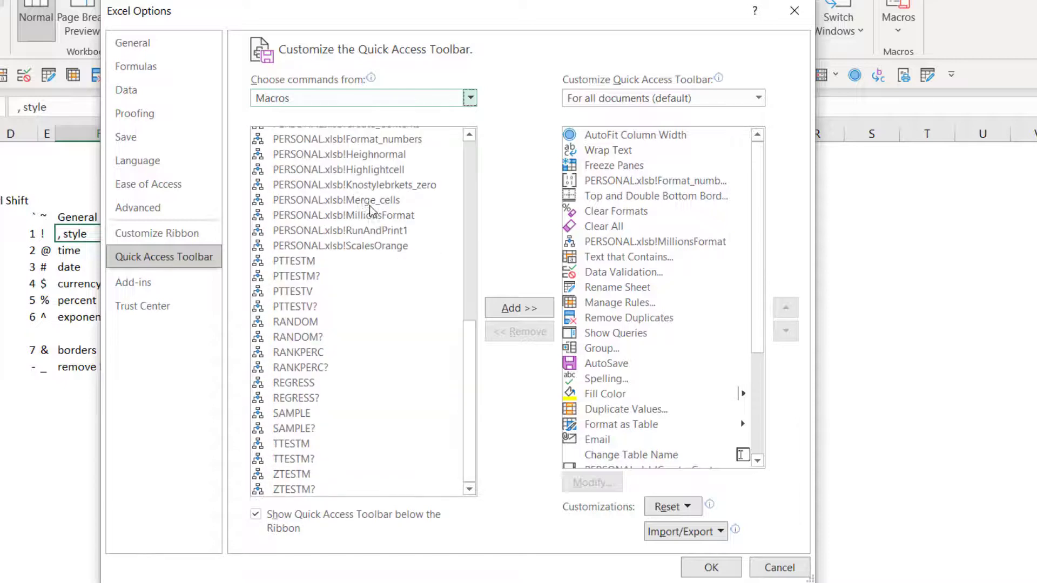
left_click(470, 135)
left_click(470, 134)
left_click(470, 135)
left_click(470, 134)
left_click(470, 135)
left_click(470, 135)
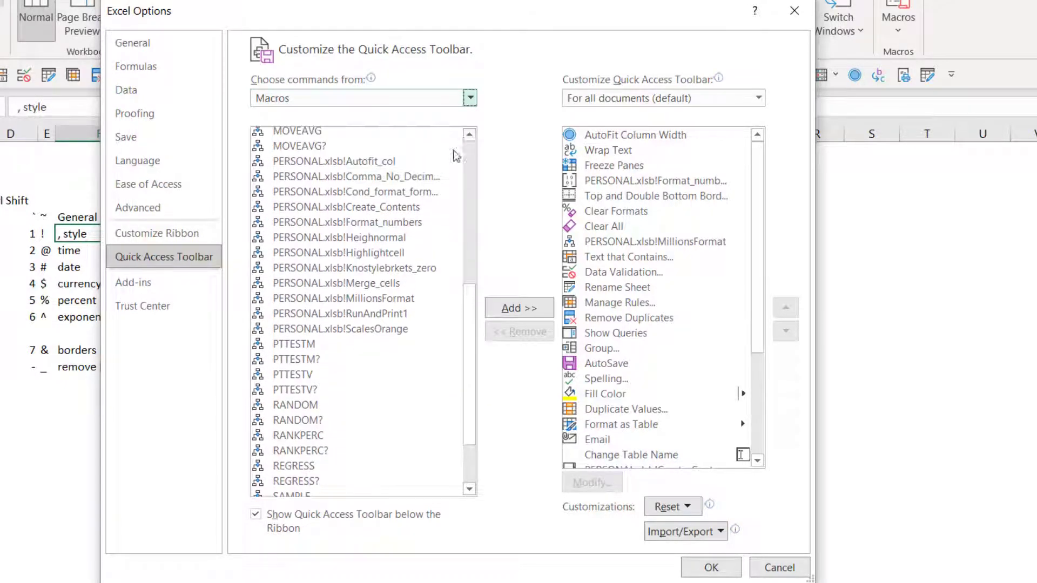
Add Comma_No_Decimal after Format_numbers and give it a hand-symbol icon
left_click(358, 178)
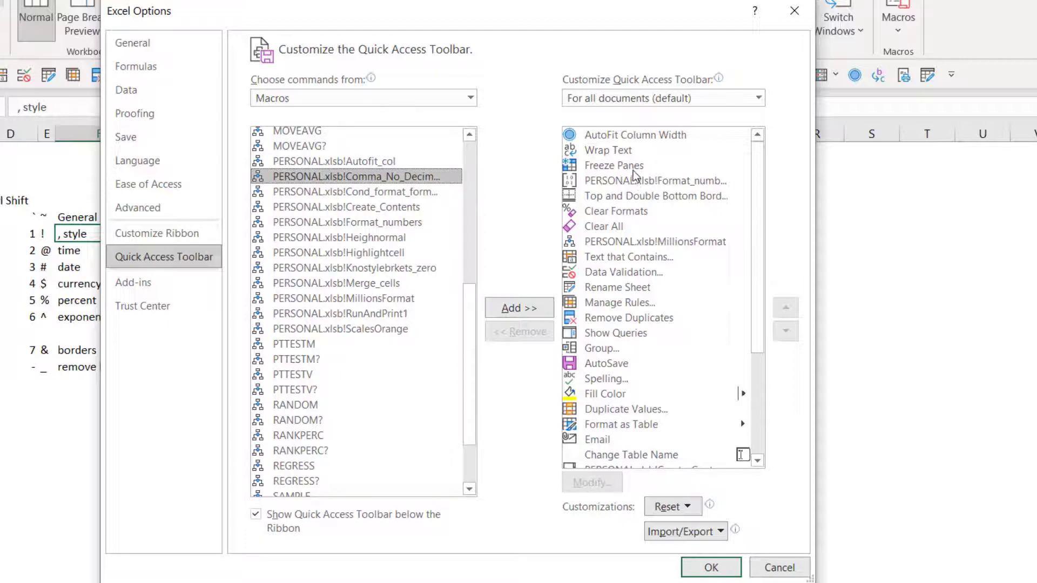
left_click(665, 185)
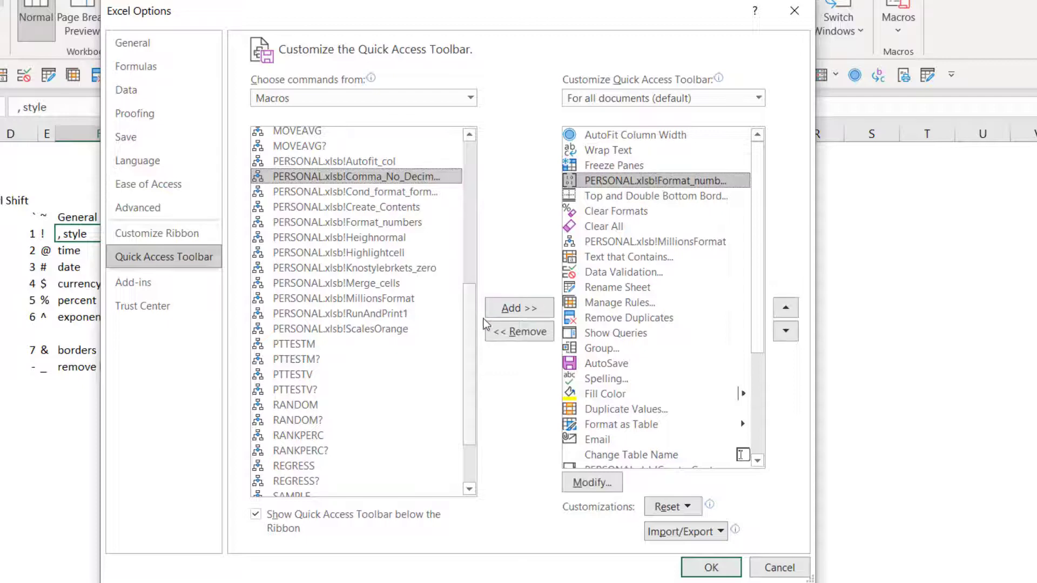
left_click(519, 308)
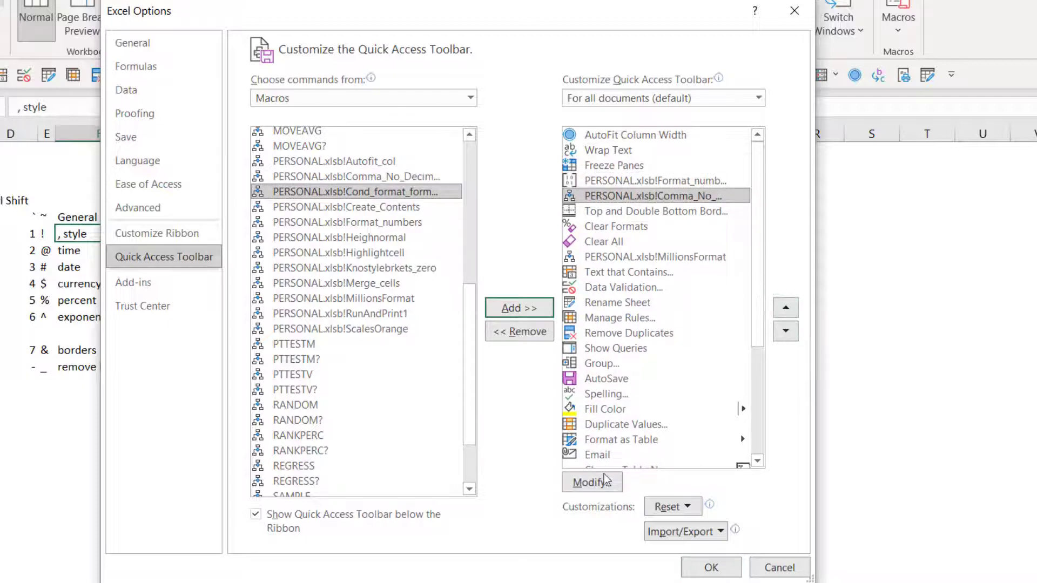
left_click(593, 482)
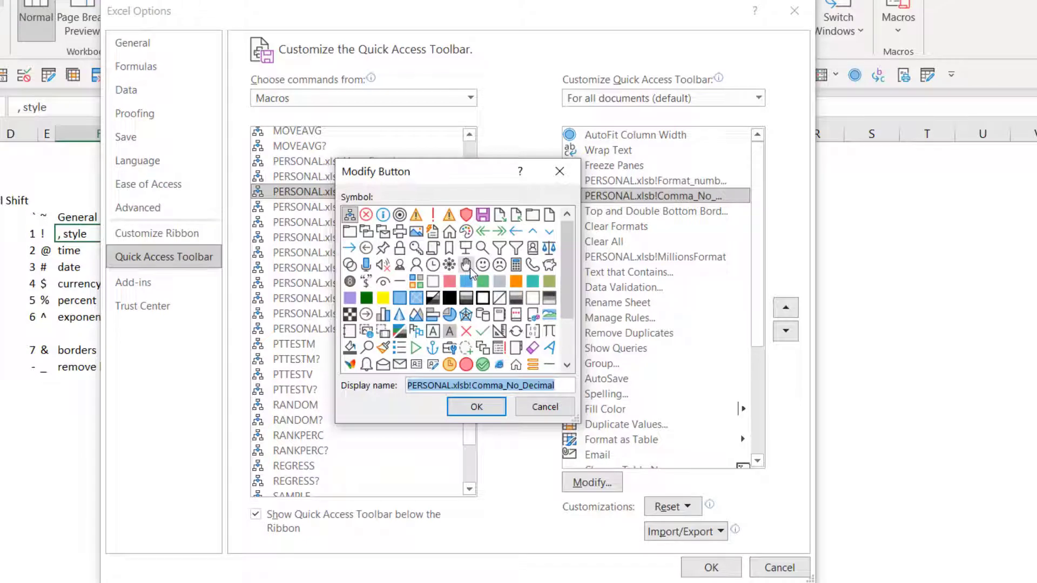
left_click(468, 268)
left_click(476, 407)
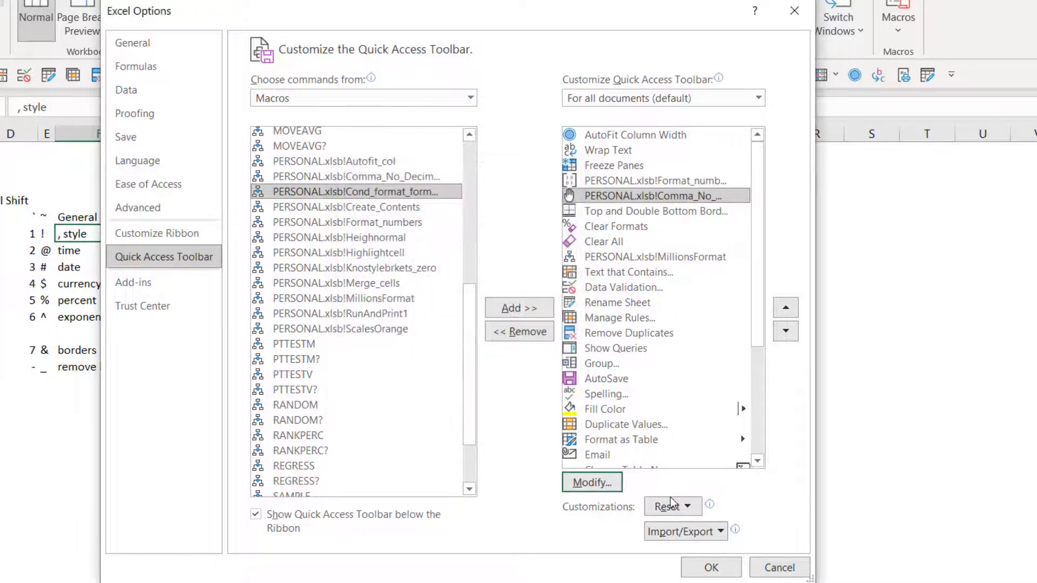
Confirm the toolbar changes and reformat G5:G11 to 44,162 with the hand-icon macro
left_click(711, 567)
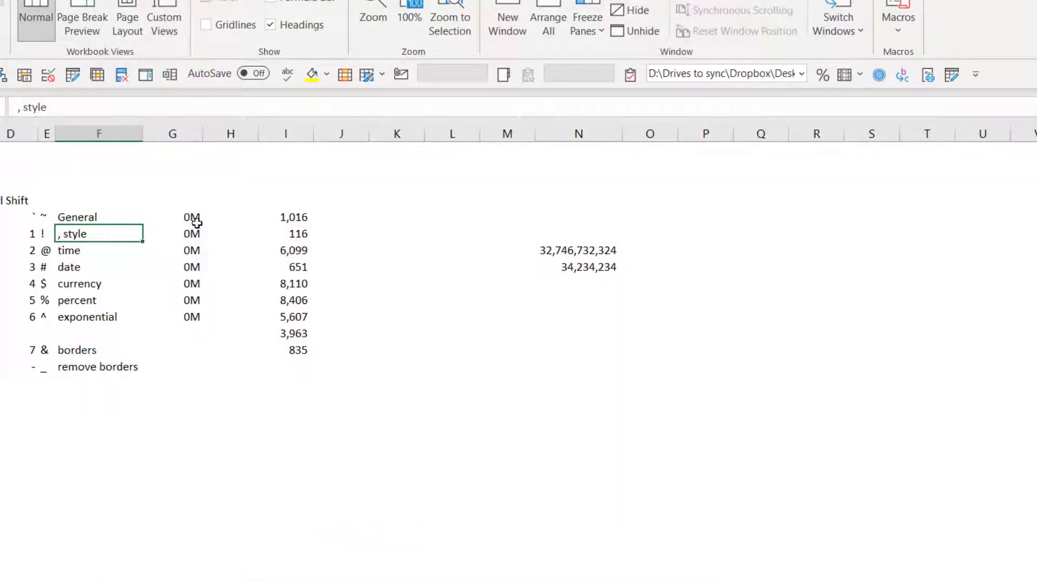
left_click_drag(192, 217, 186, 318)
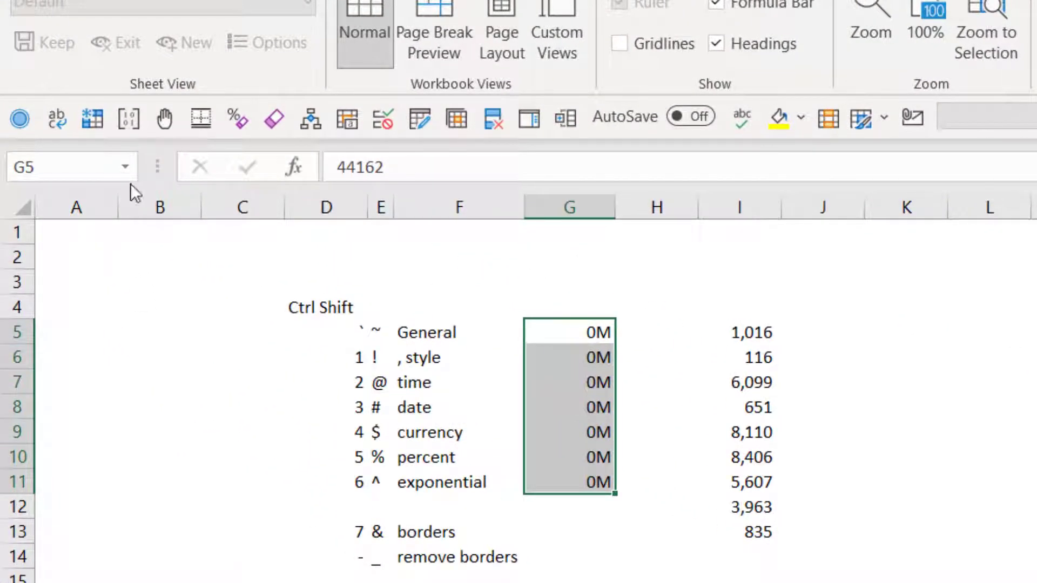
left_click(165, 119)
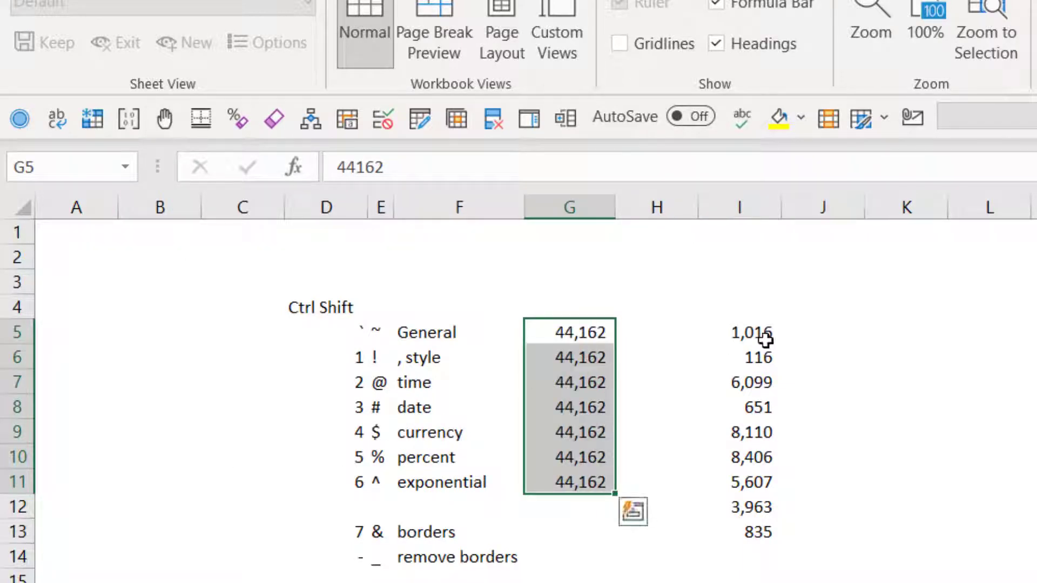
Try Ctrl+Shift+1 two-decimal formatting on G5:G11, then undo it with Ctrl+Z
key("ctrl+shift+1")
key("ctrl+shift+1")
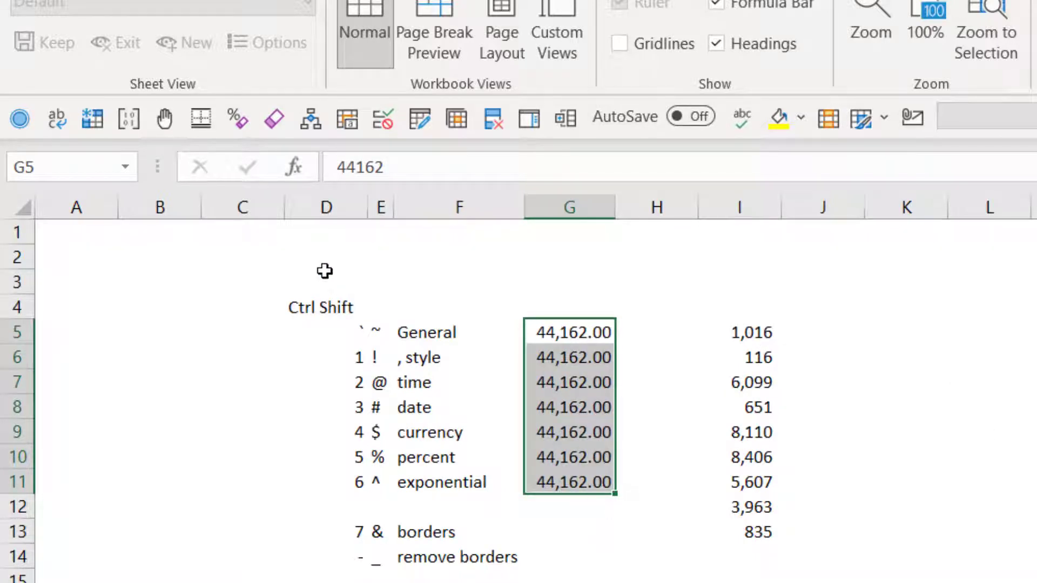
key("alt")
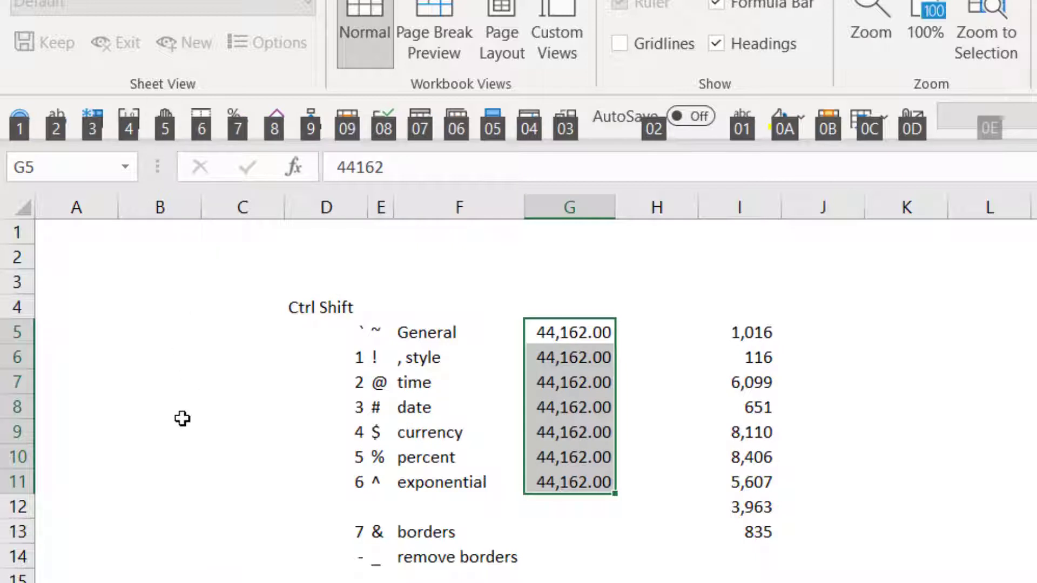
key("ctrl+z")
key("Down")
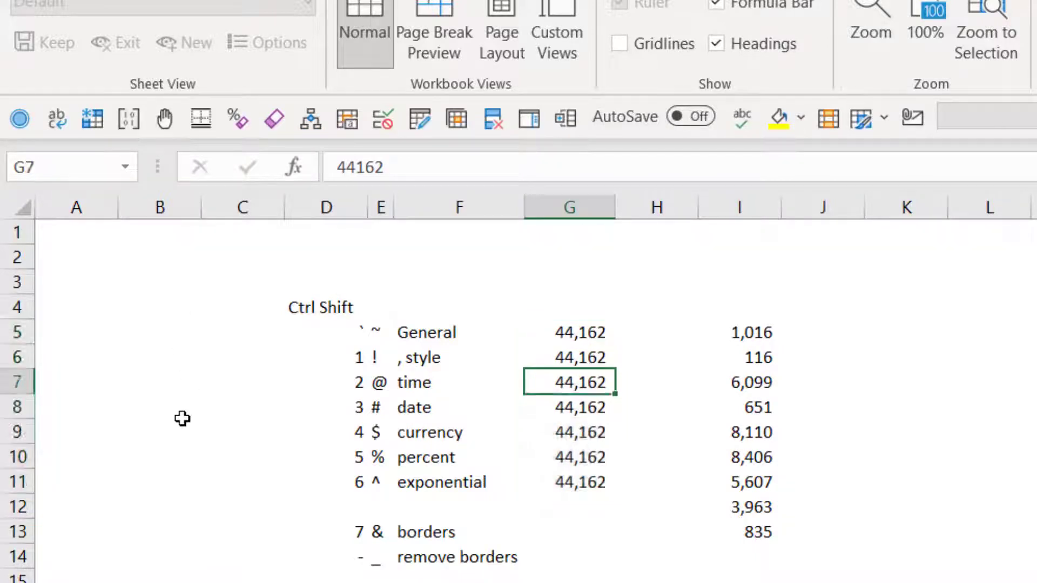
key("Up")
key("Left")
key("Left")
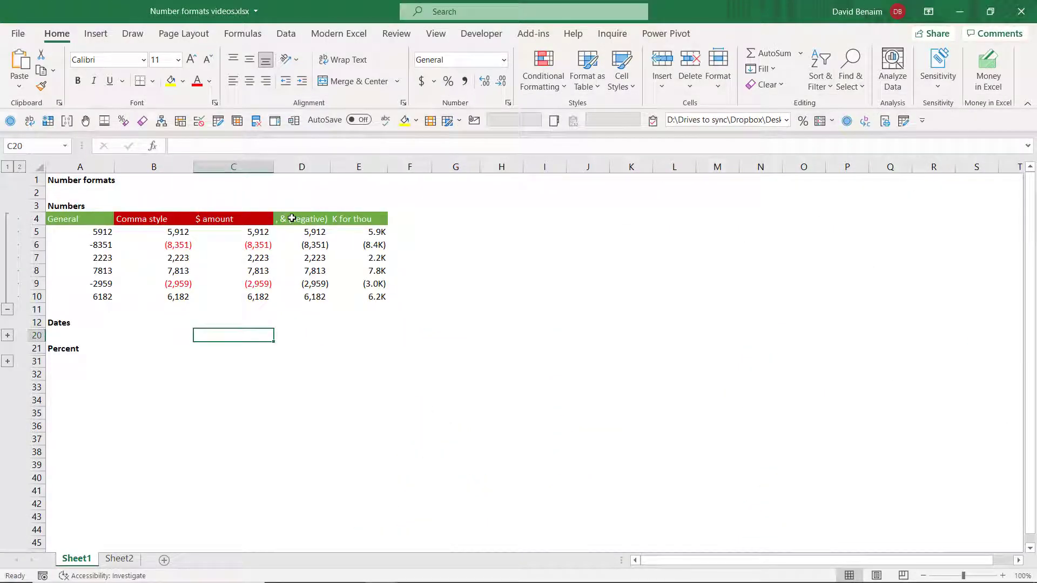
Expand the Dates section and widen column B so long dates show in full
left_click(292, 218)
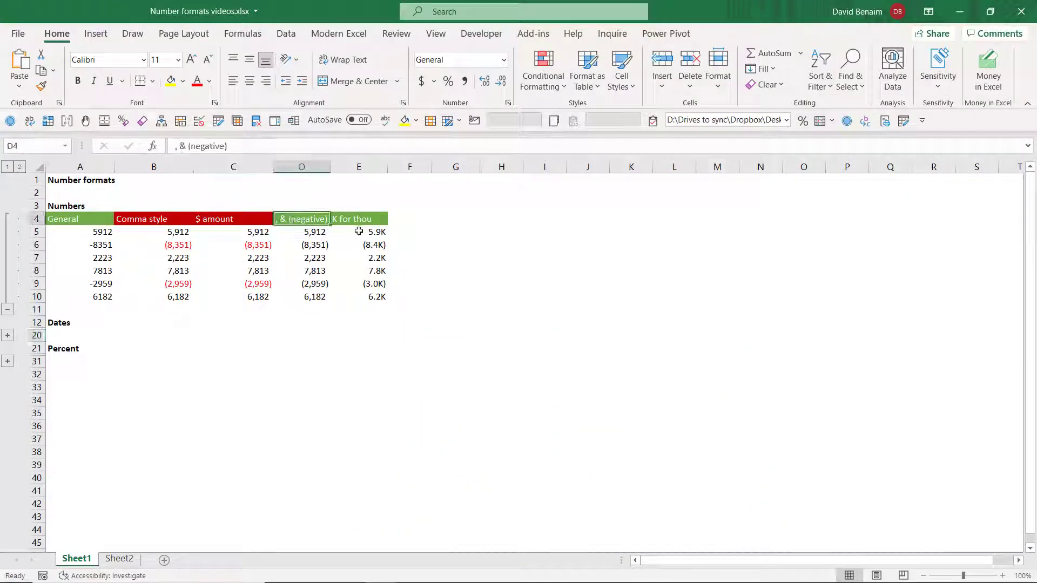
left_click(359, 217)
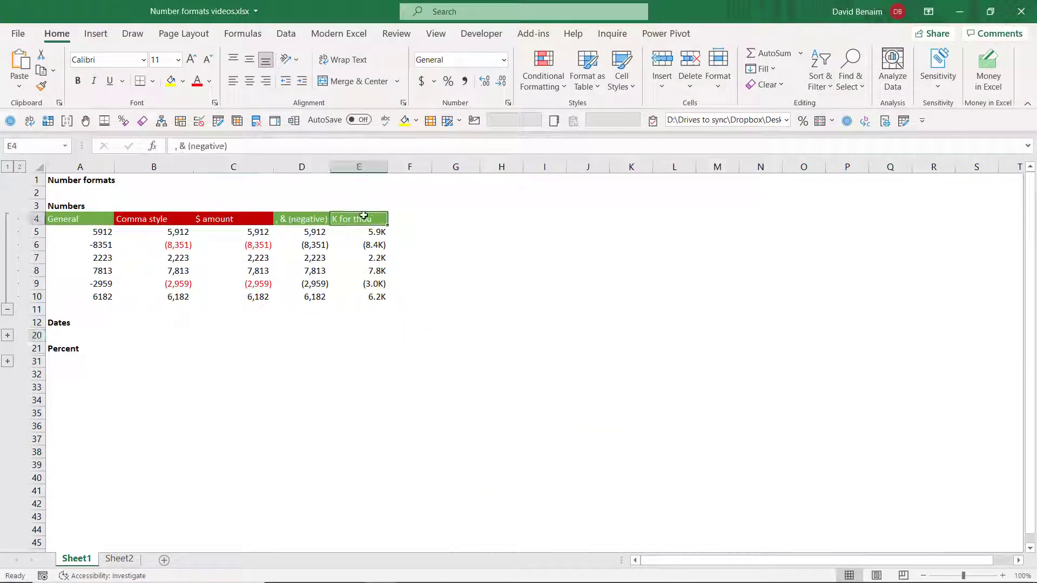
left_click(409, 223)
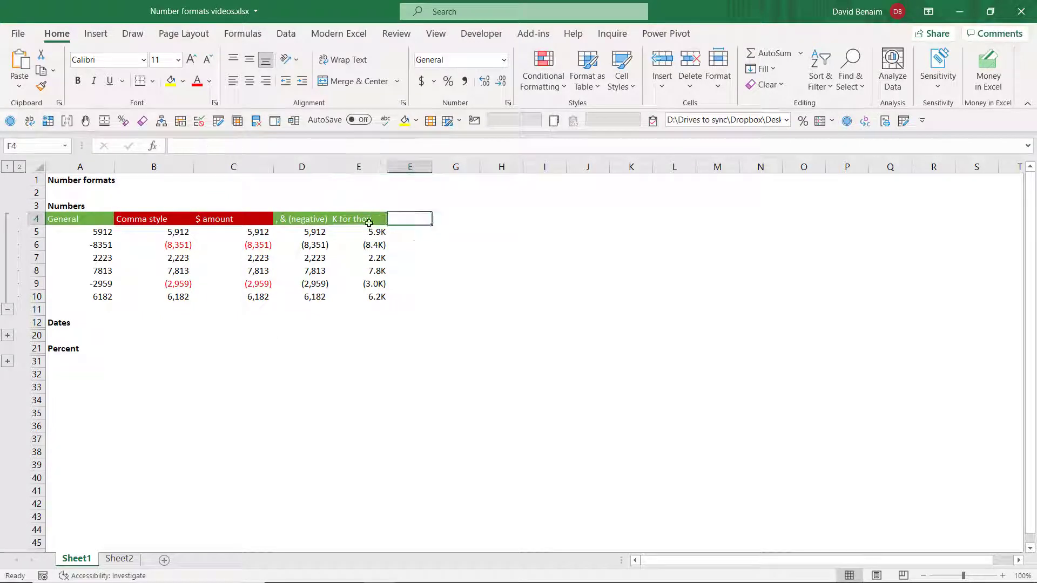
left_click(8, 336)
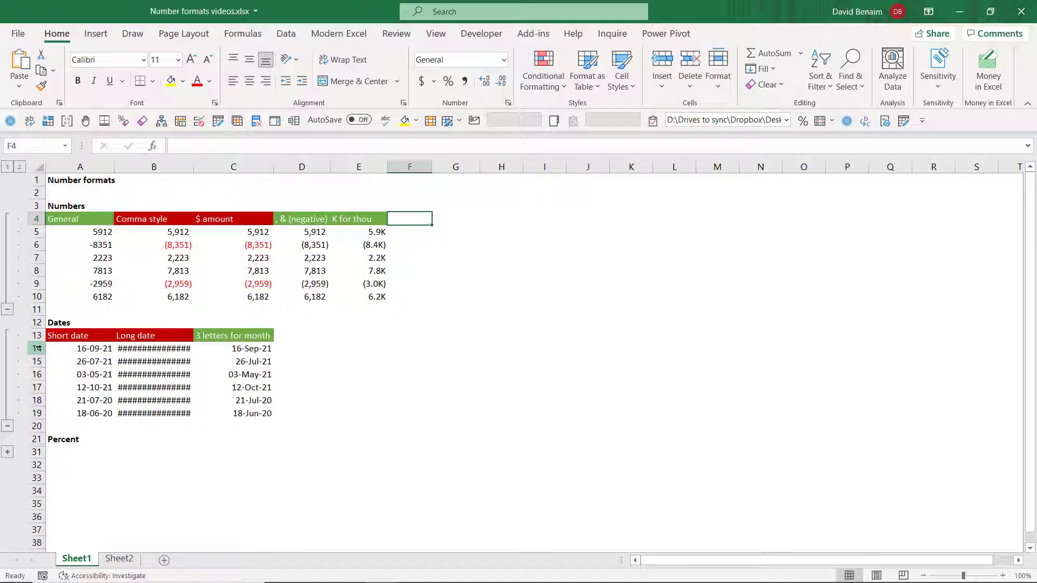
left_click(170, 359)
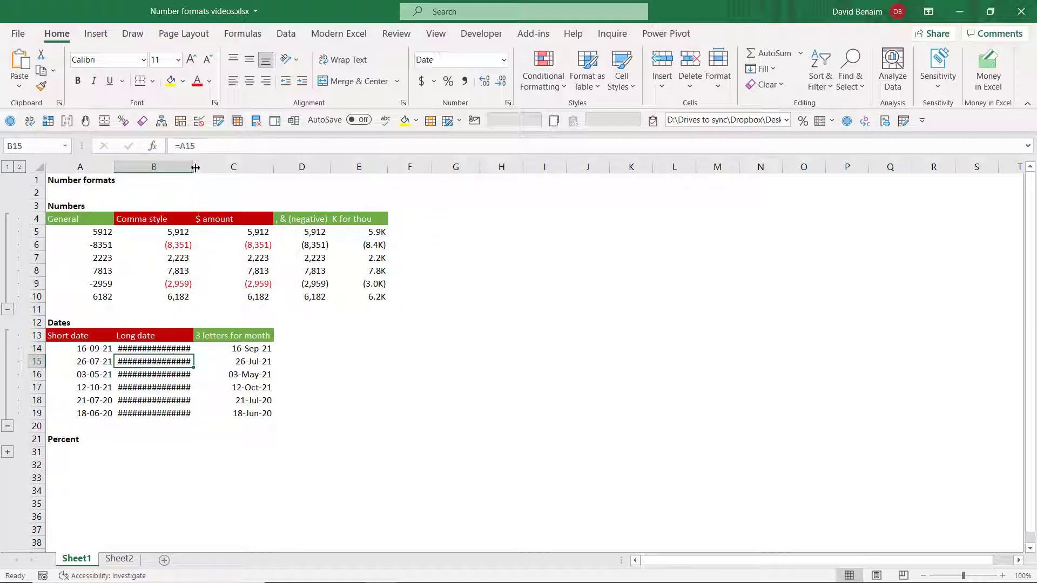
left_click_drag(194, 162, 265, 162)
Browse the date columns and apply the Ctrl+Shift+# date format to short dates A14:A19
left_click(504, 60)
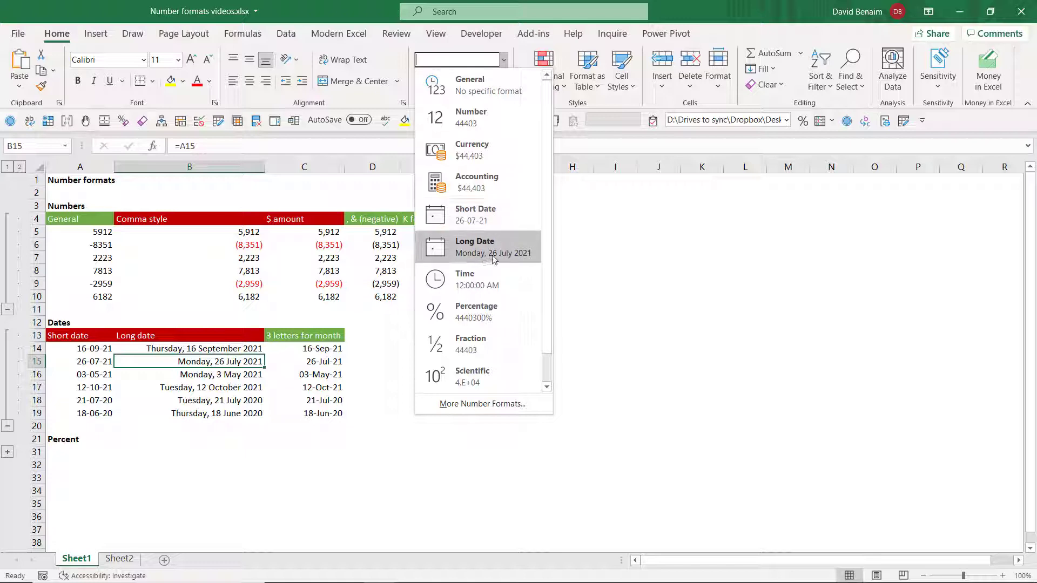
left_click(150, 360)
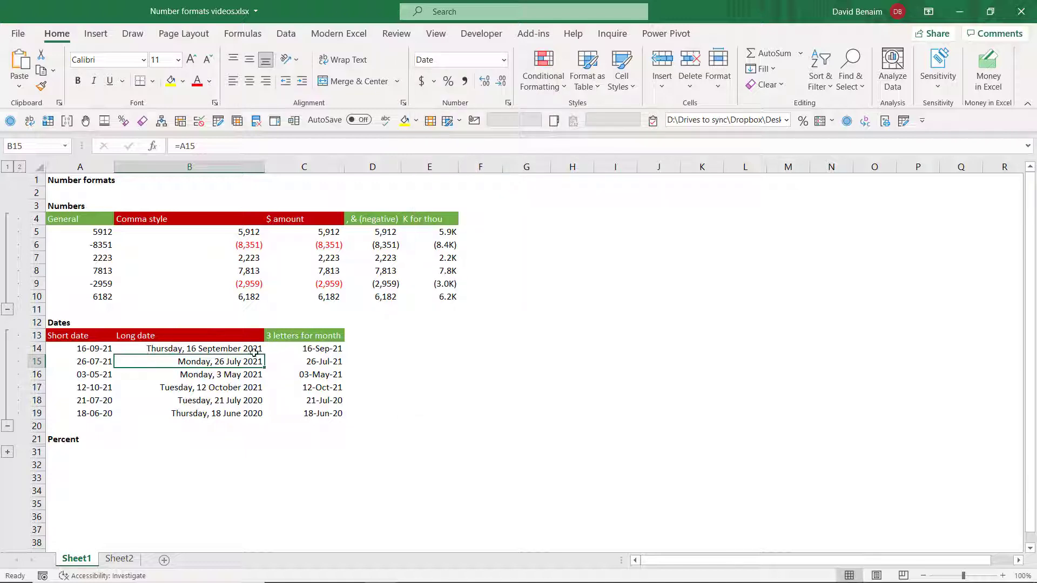
left_click(205, 375)
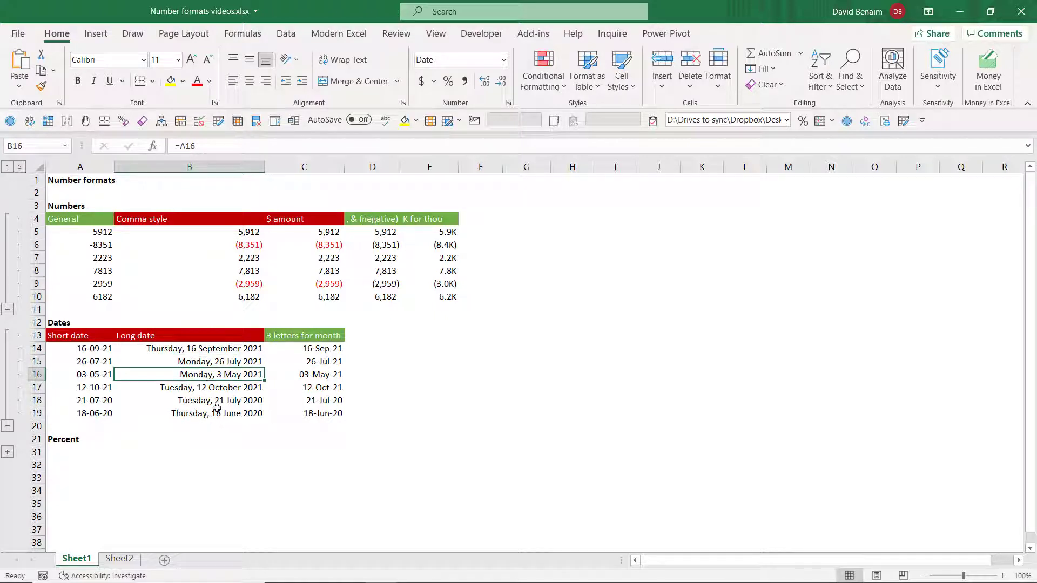
left_click_drag(218, 409, 229, 347)
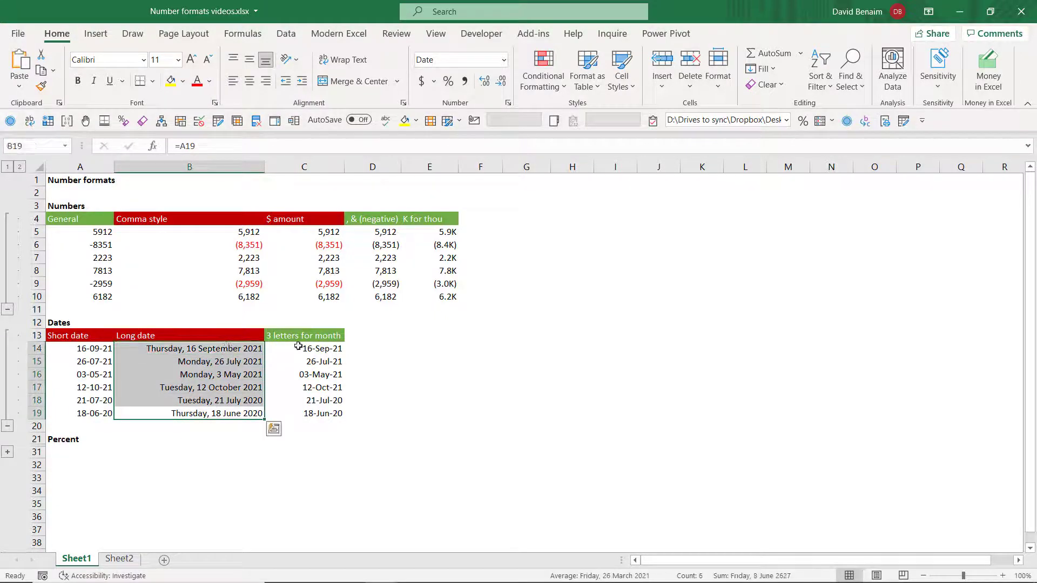
left_click_drag(298, 346, 299, 413)
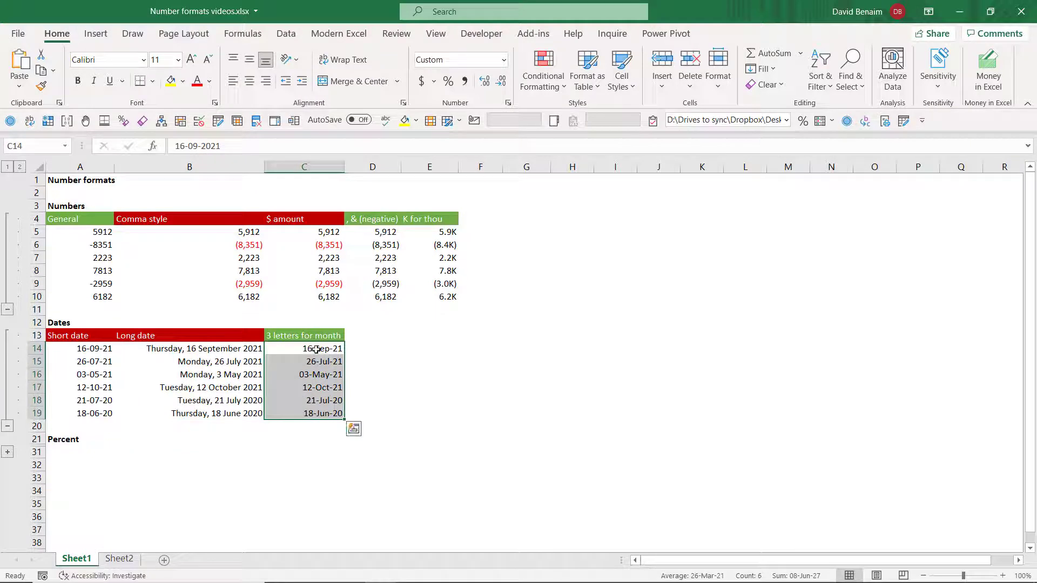
left_click(79, 350)
left_click_drag(79, 351, 93, 412)
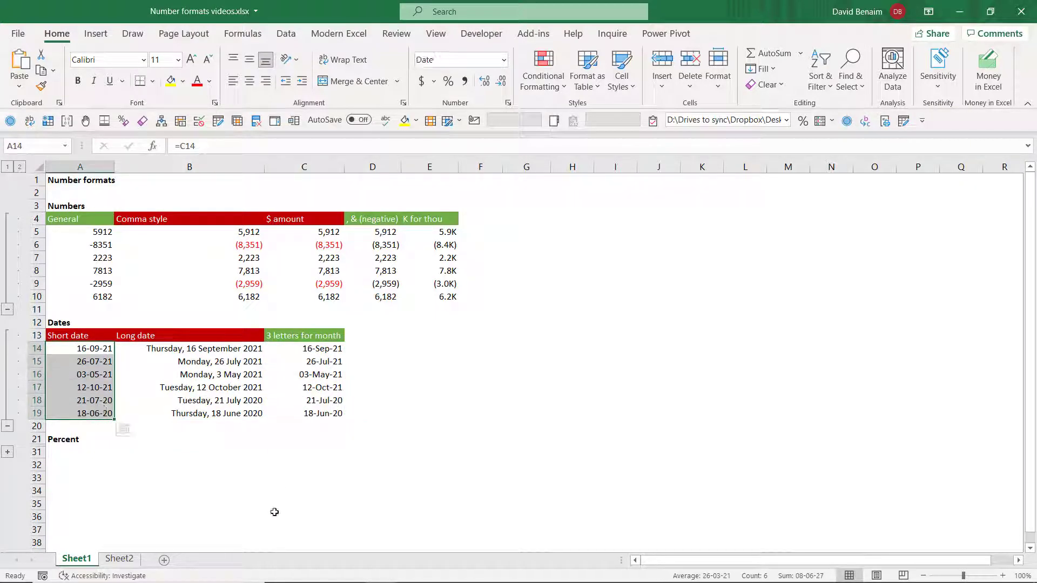
key("ctrl+shift+numbersign")
key("ctrl+shift+numbersign")
key("Right")
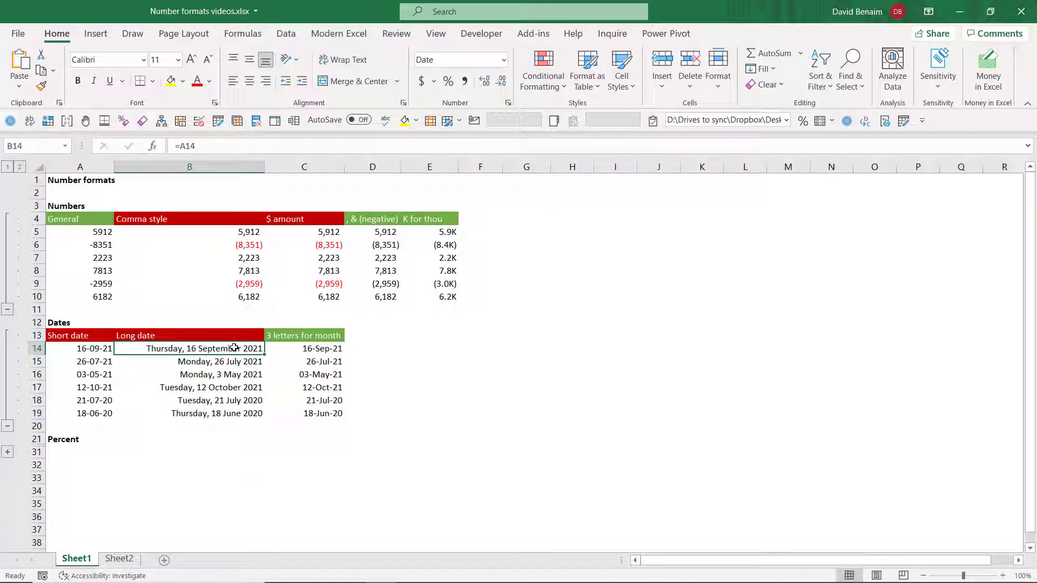
Apply the custom format ddd dd-mmm-yy to B14:B19 so dates read like Thu 16-Sep-21
left_click_drag(234, 348, 233, 410)
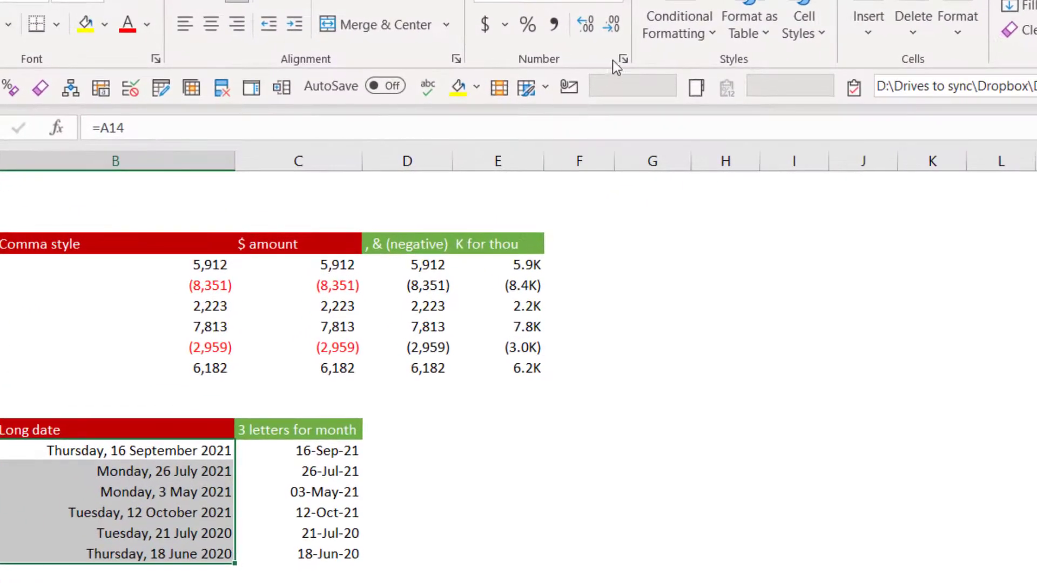
left_click(623, 59)
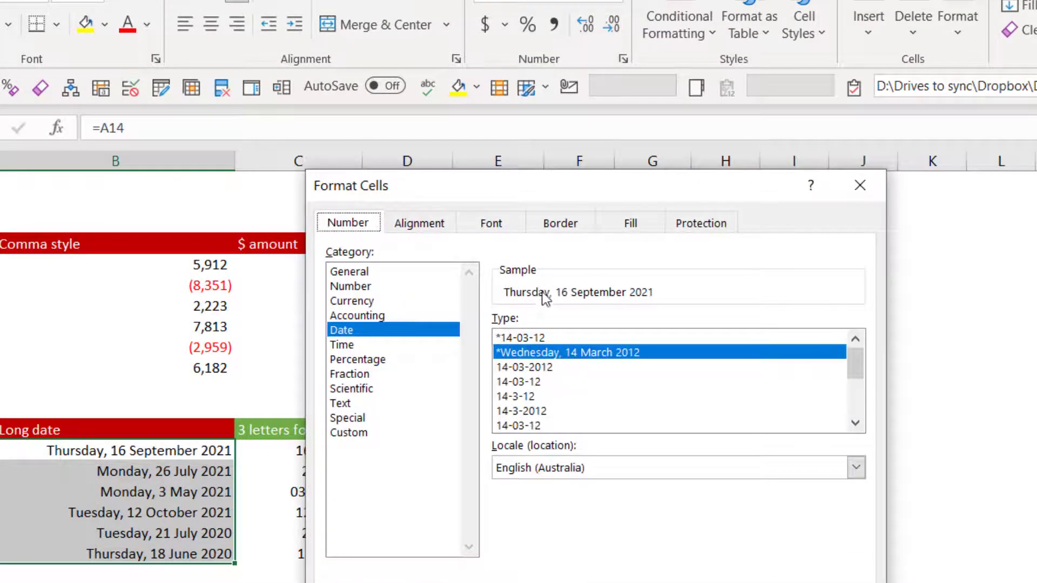
left_click(378, 434)
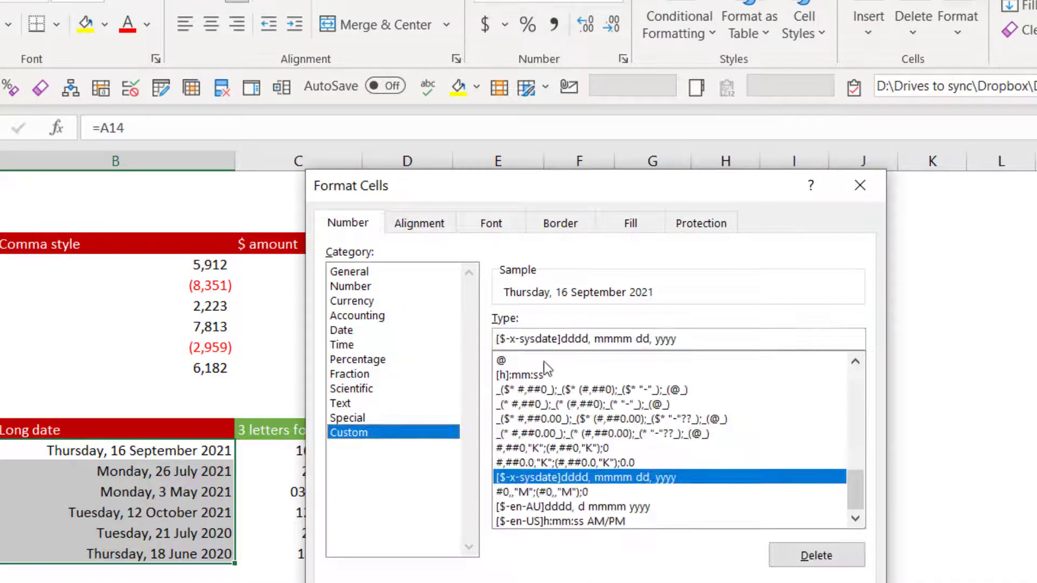
scroll(524, 396, "up", 6)
left_click(522, 463)
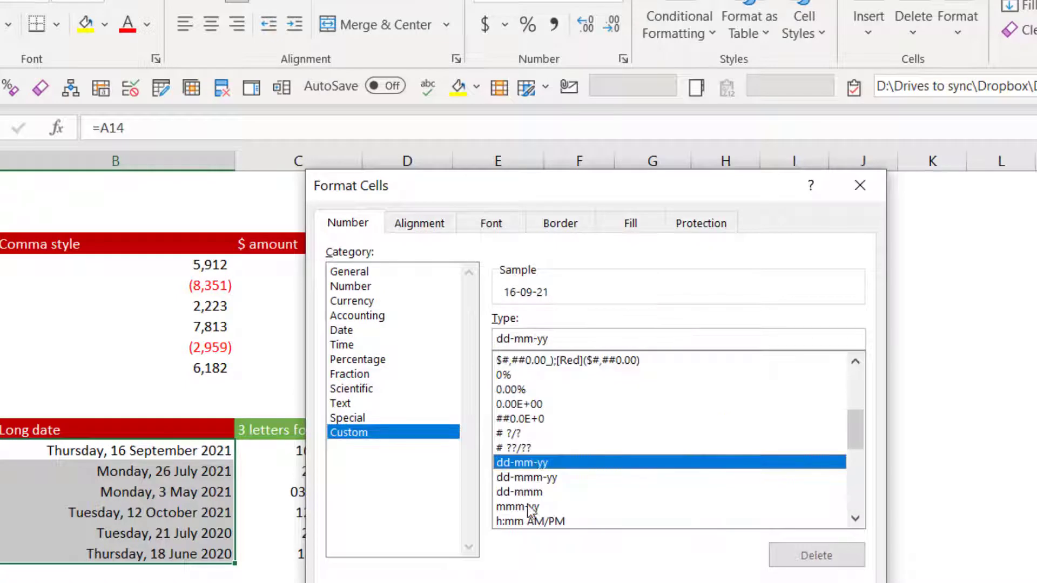
left_click(540, 478)
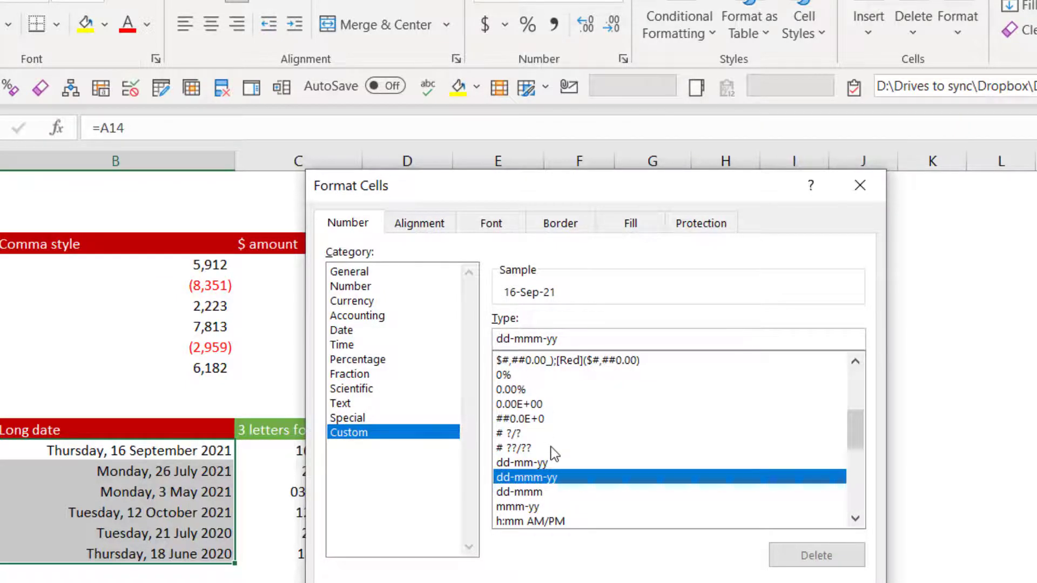
type("ddd")
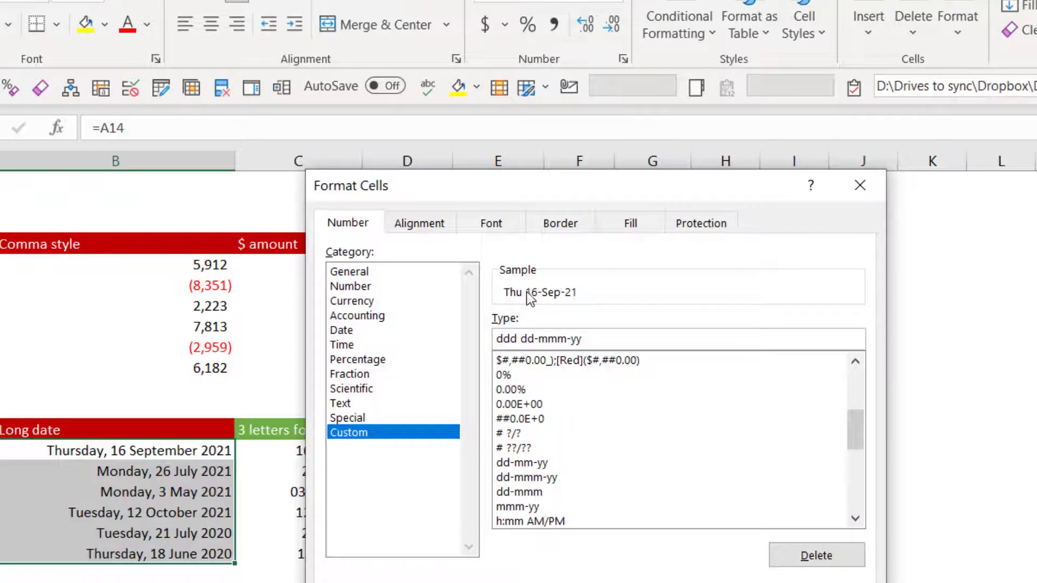
key("Return")
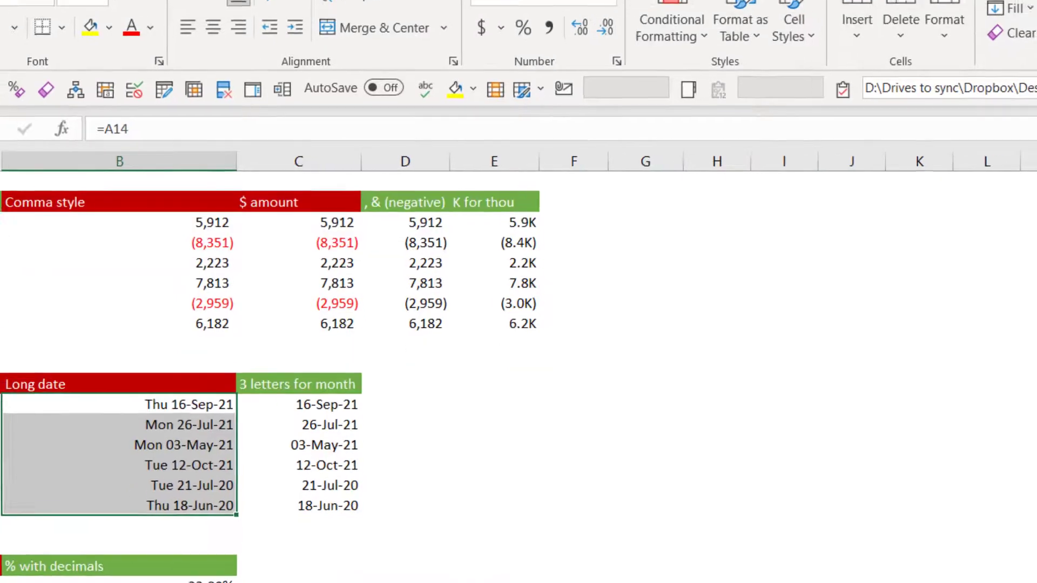
Apply Percent Style to A23:A28 for whole percentages like 23%, then check cells B24 and B5
left_click_drag(81, 439, 92, 504)
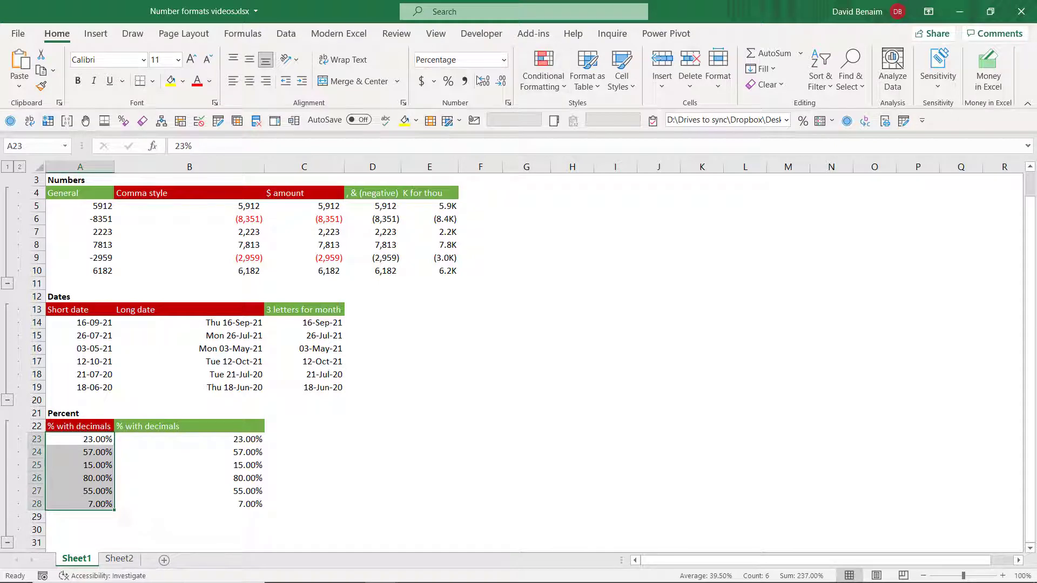
left_click(448, 81)
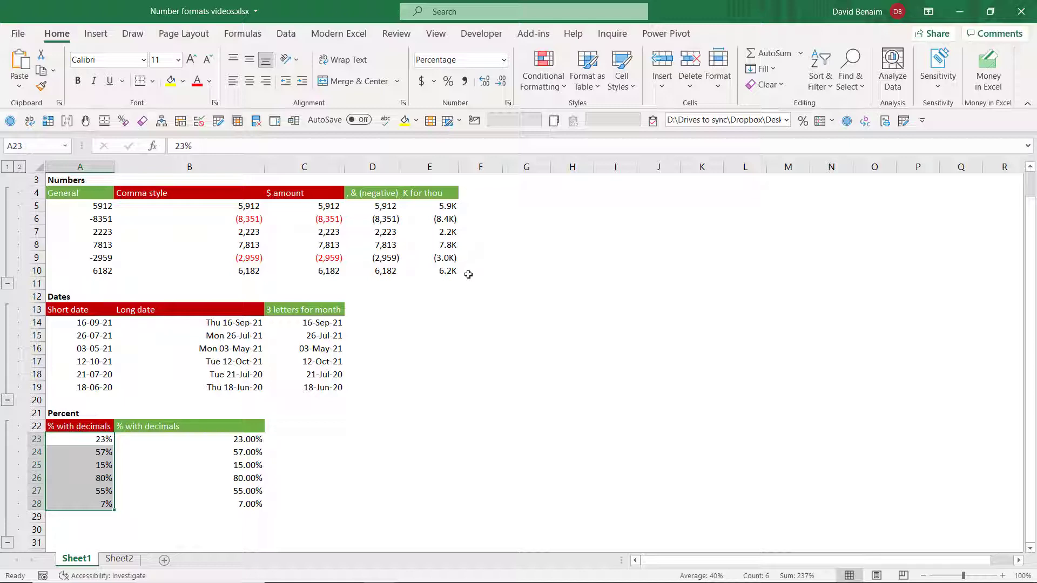
left_click(178, 449)
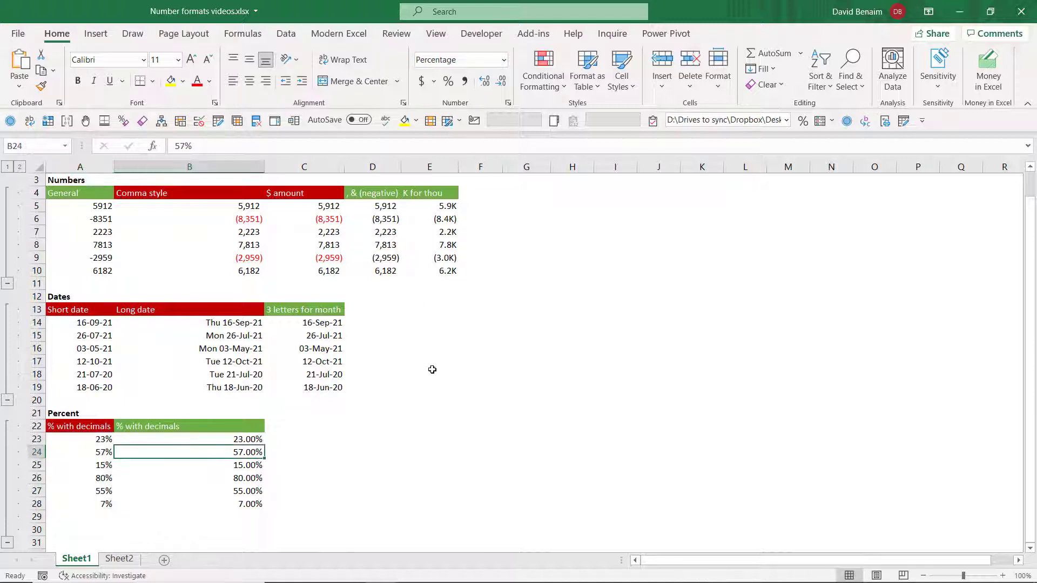
left_click(432, 372)
scroll(183, 289, "up", 1)
left_click(206, 236)
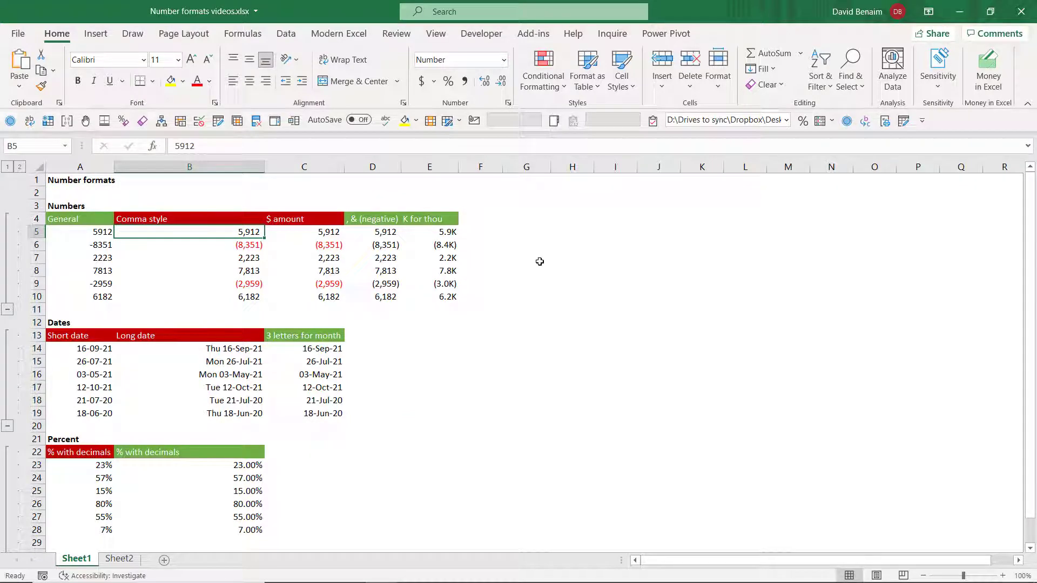
Create a new blank workbook and enter 873243.324 in A1
key("ctrl+n")
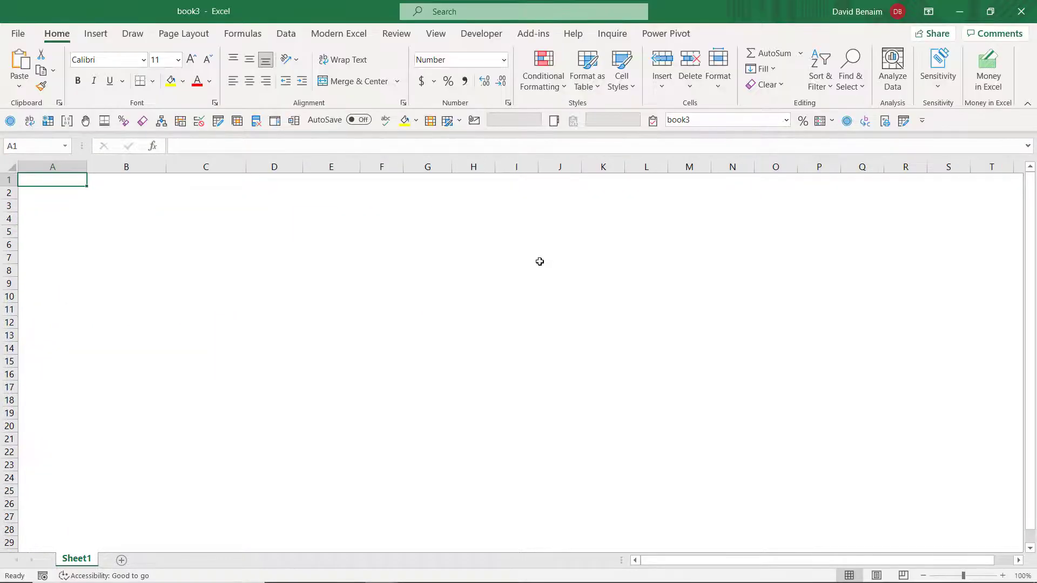
type("873243.324")
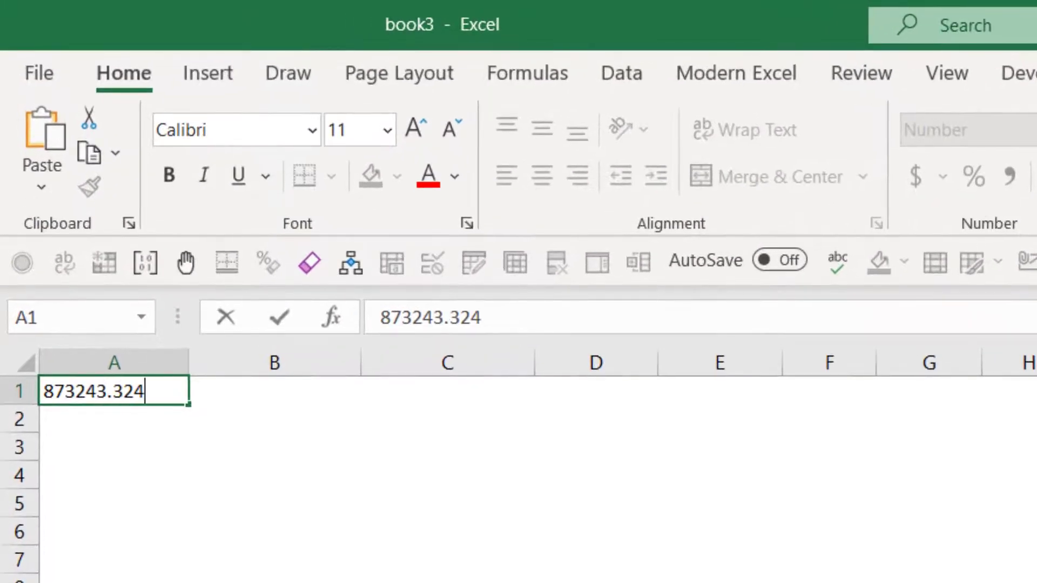
key("Return")
left_click(114, 390)
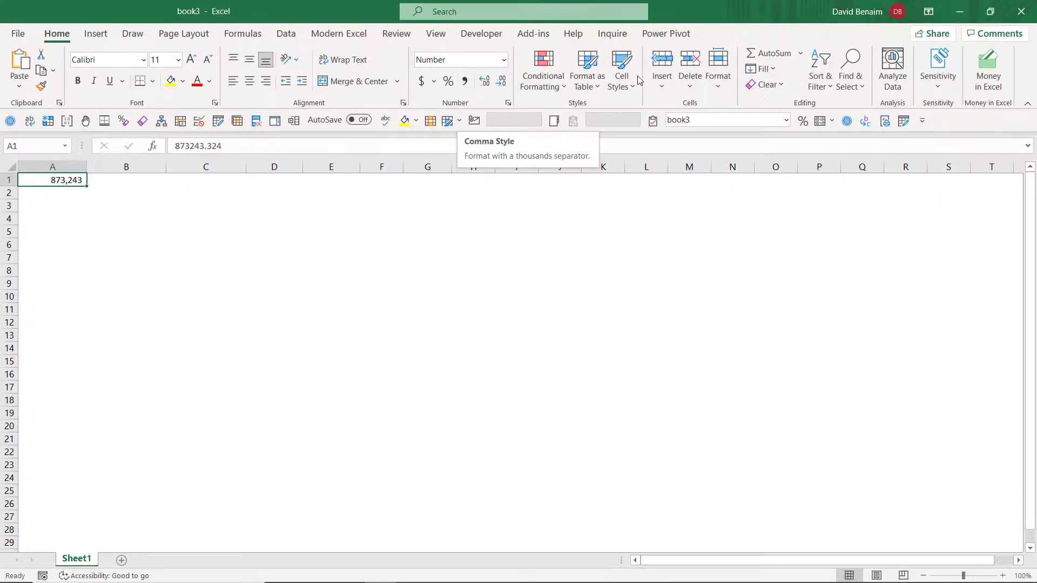
Browse the Cell Styles gallery without applying a style, then start another new workbook
left_click(621, 70)
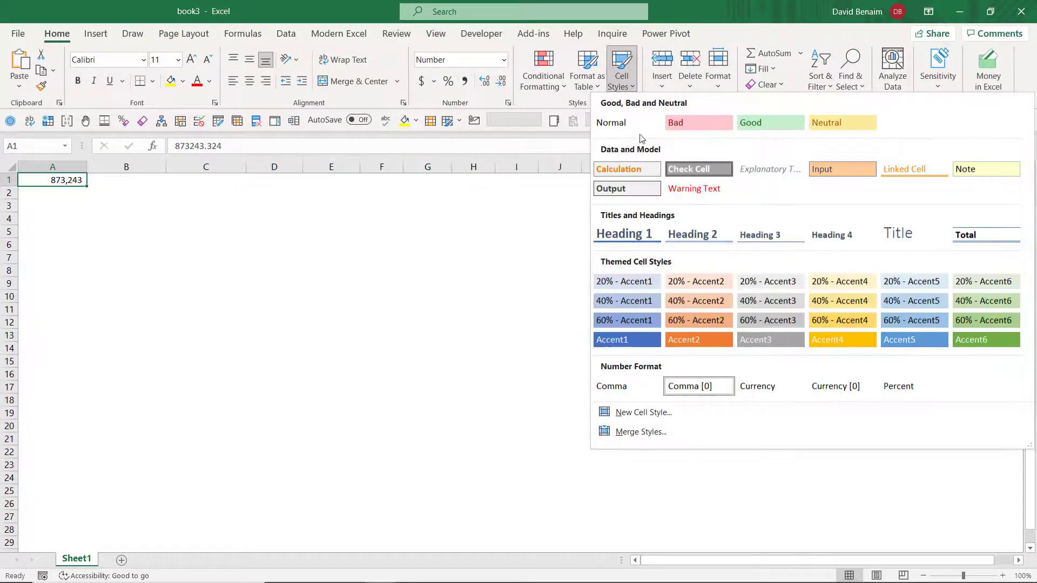
left_click(289, 292)
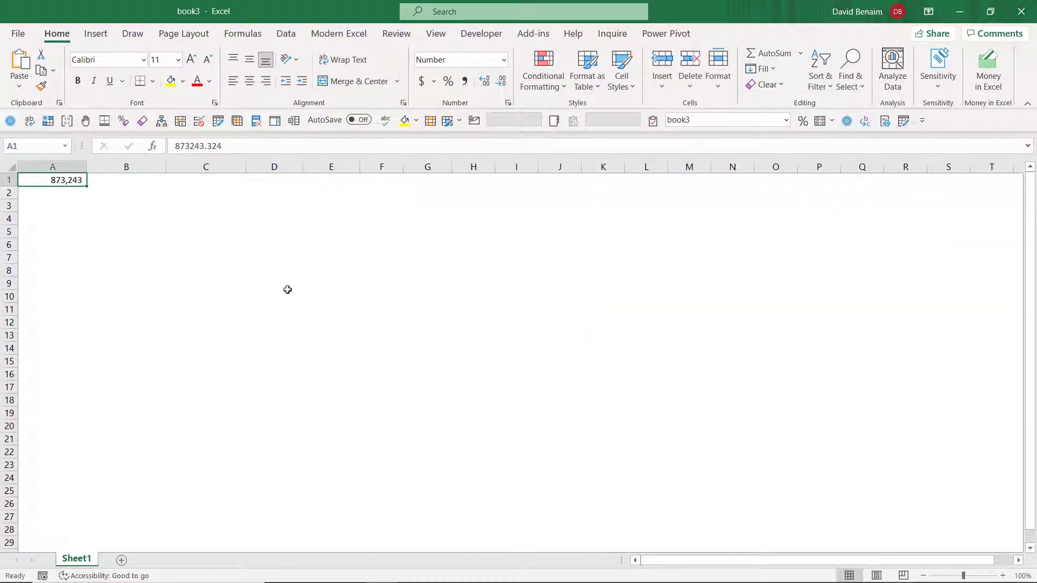
key("ctrl+n")
Create a blank workbook and apply the Comma [0] cell style to the whole sheet
left_click(18, 34)
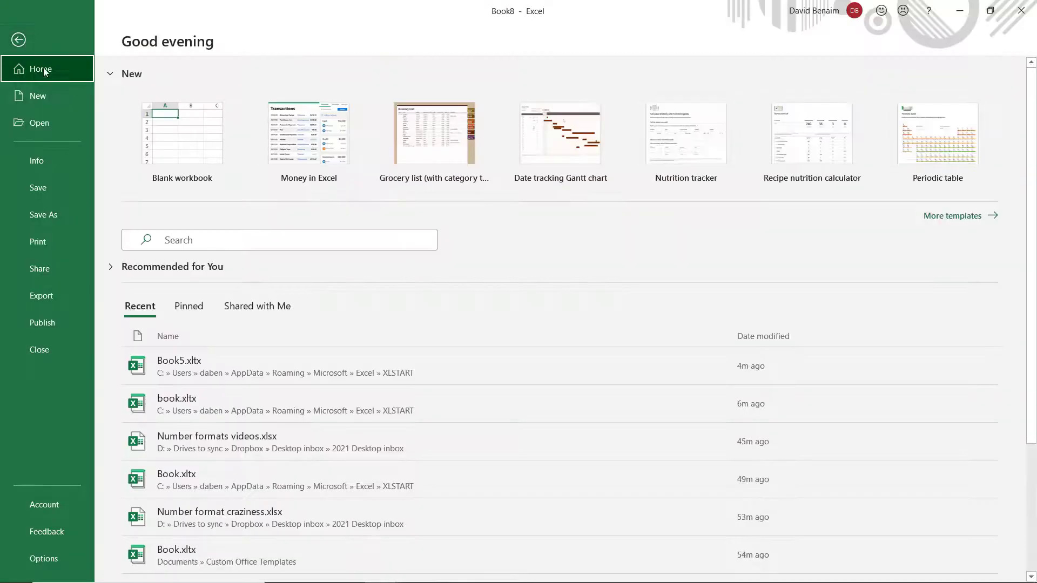
left_click(170, 142)
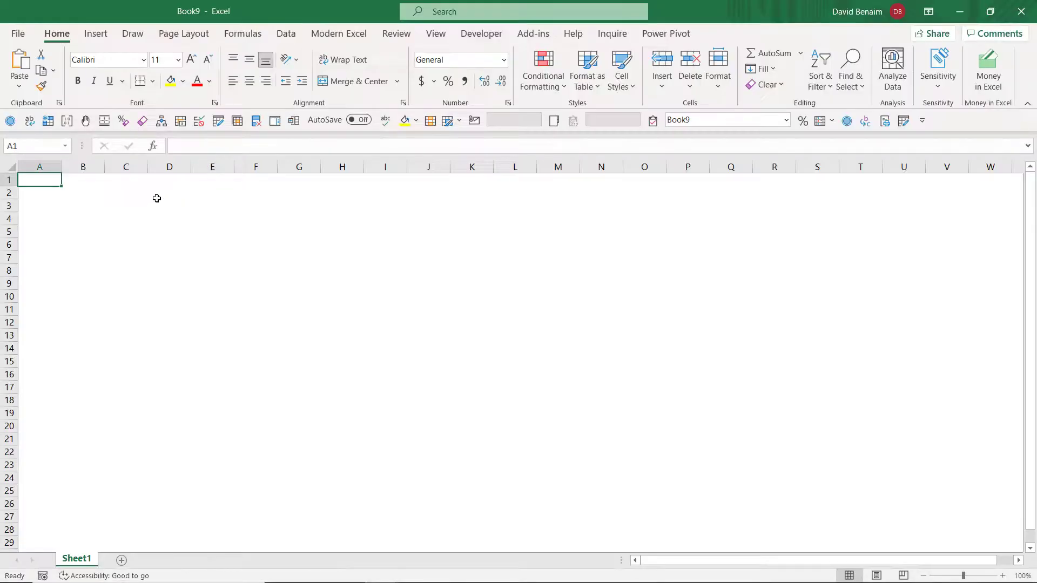
left_click(9, 166)
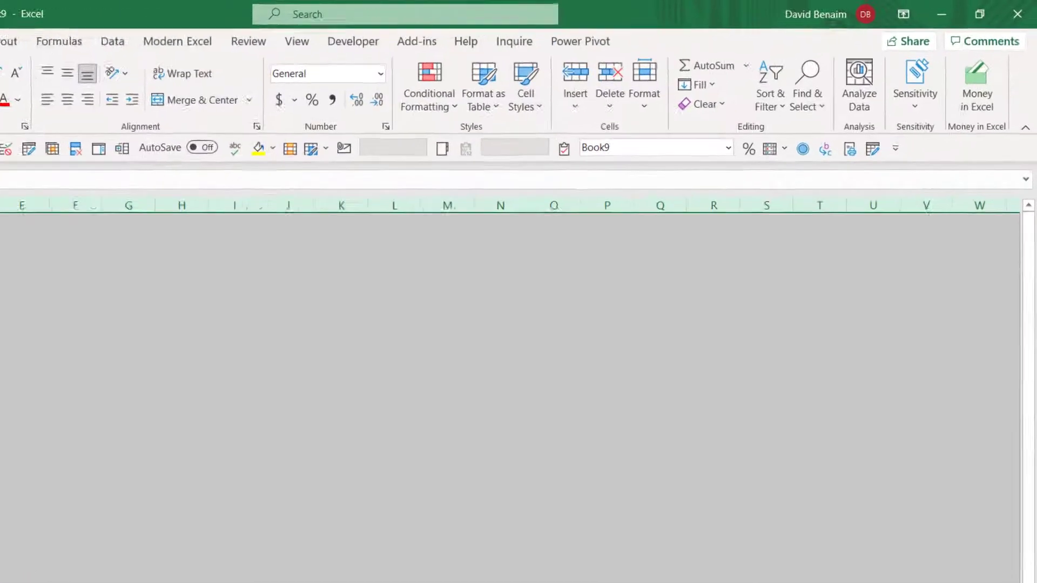
left_click(529, 84)
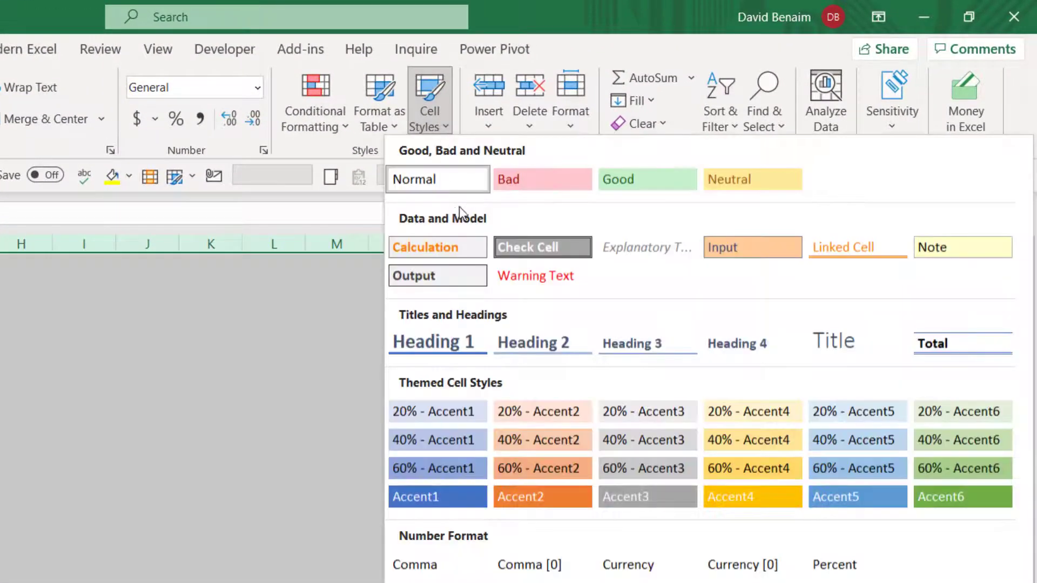
left_click(551, 565)
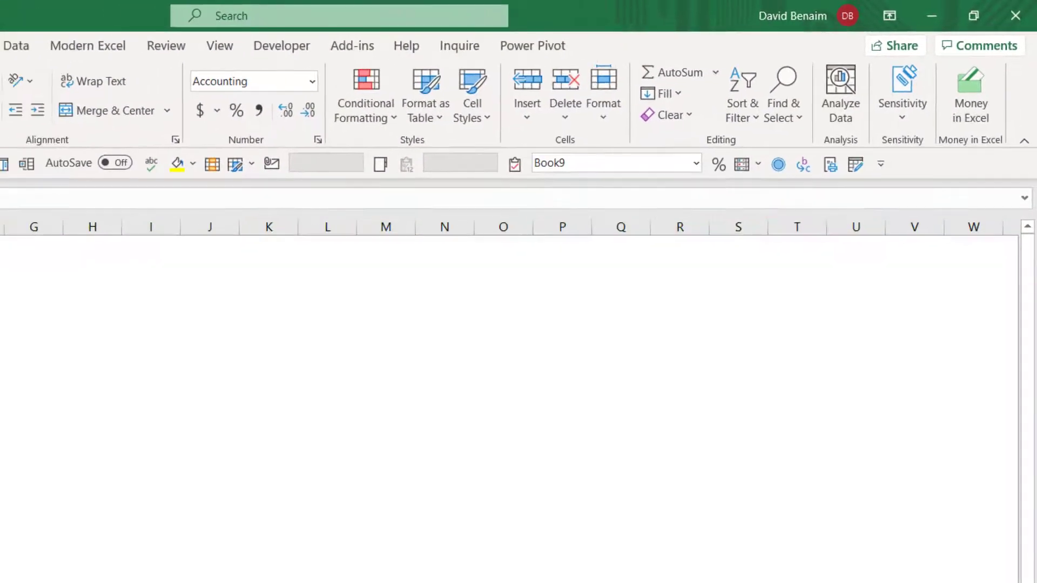
Test with 3434.34 in E3 and 12,321,321,321 in H4, then clear E2:I8
left_click(205, 210)
type("3434.34")
key("Return")
key("Right")
key("Right")
key("Right")
type("1")
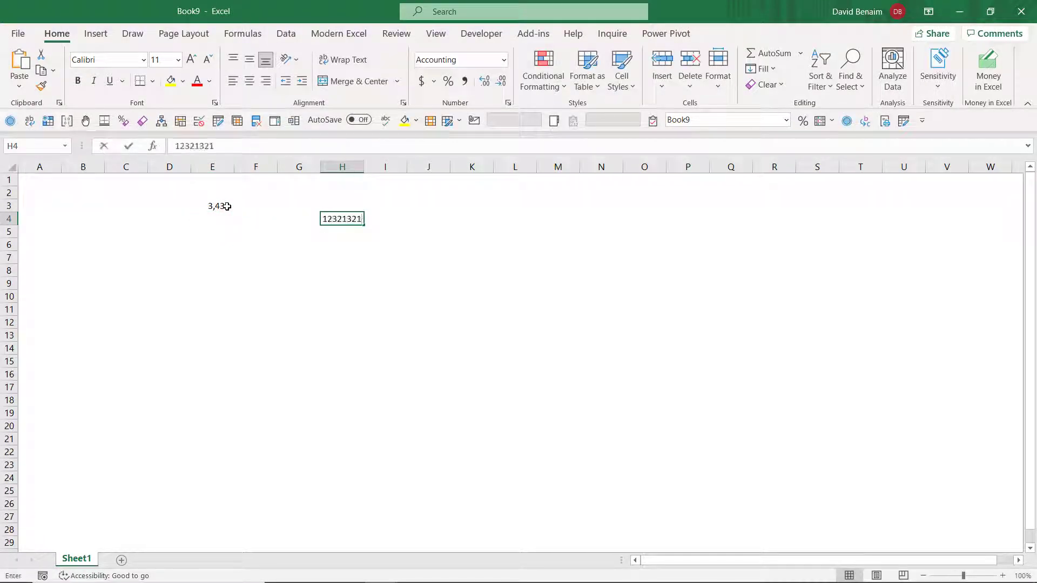
type("2,321,321,321")
key("Return")
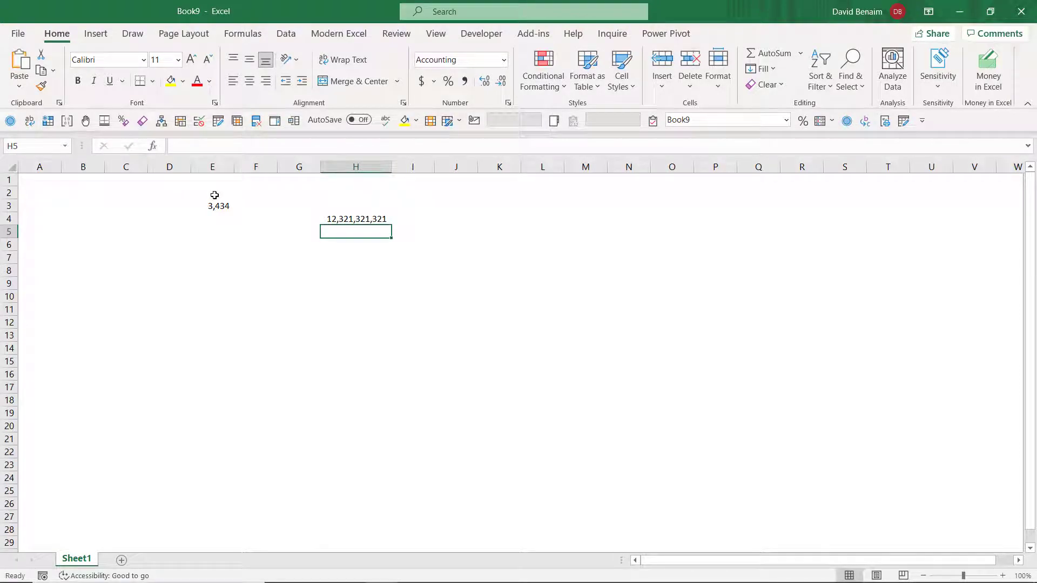
left_click_drag(214, 195, 406, 276)
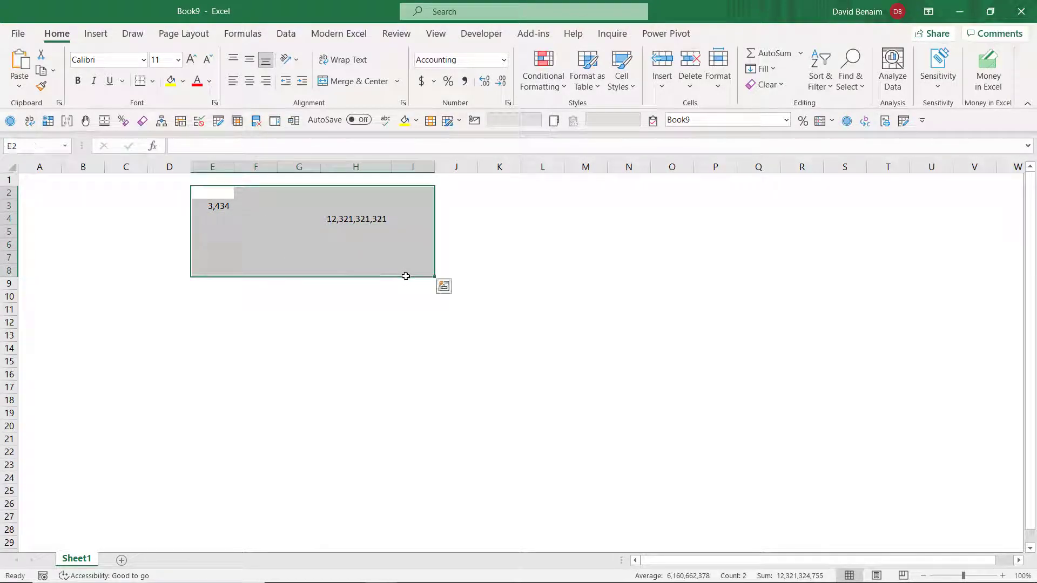
key("Delete")
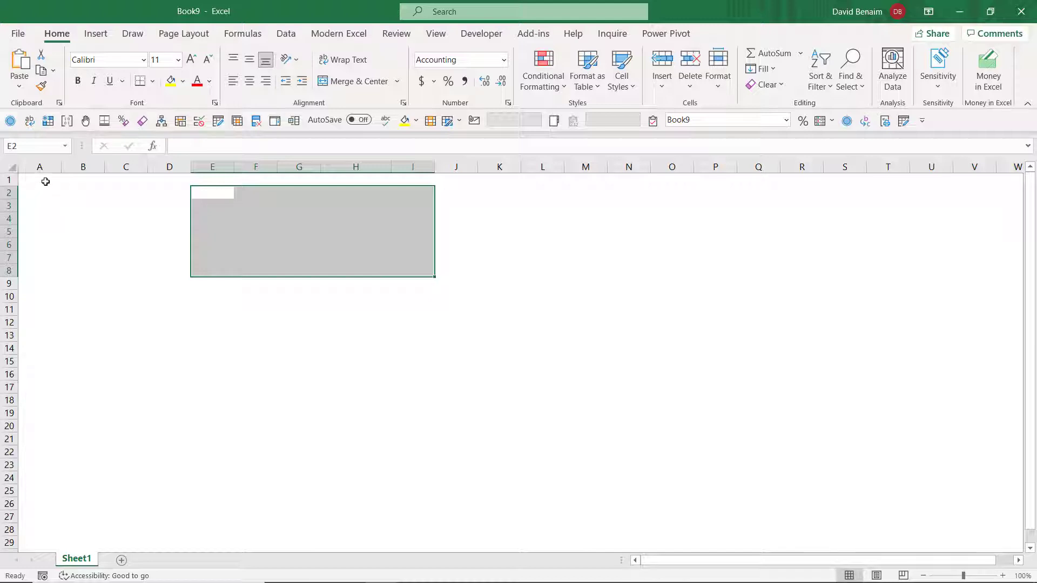
left_click(45, 182)
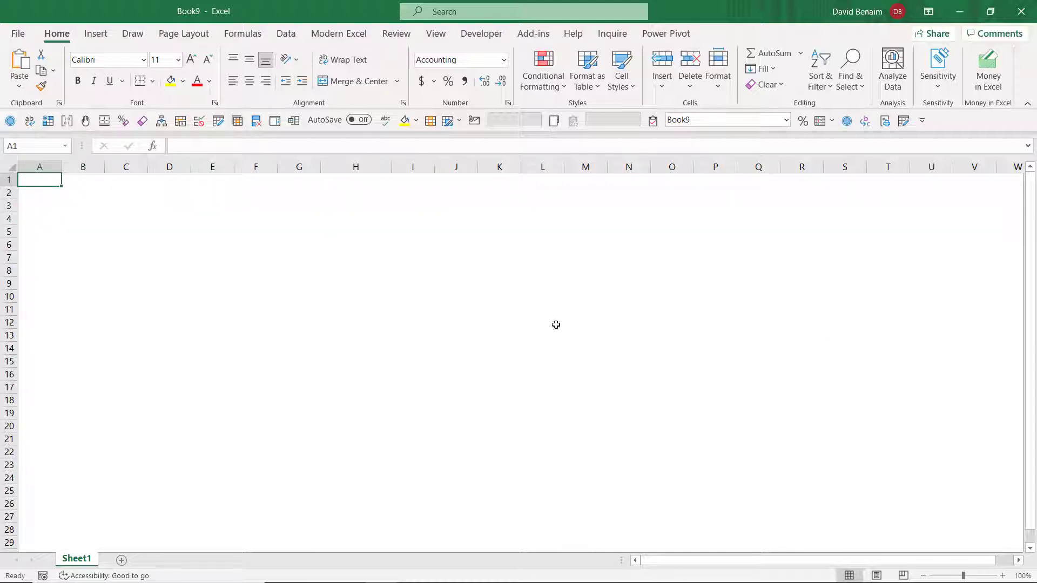
Begin Save As with F12 and set the file type to Excel Template (*.xltx)
key("F12")
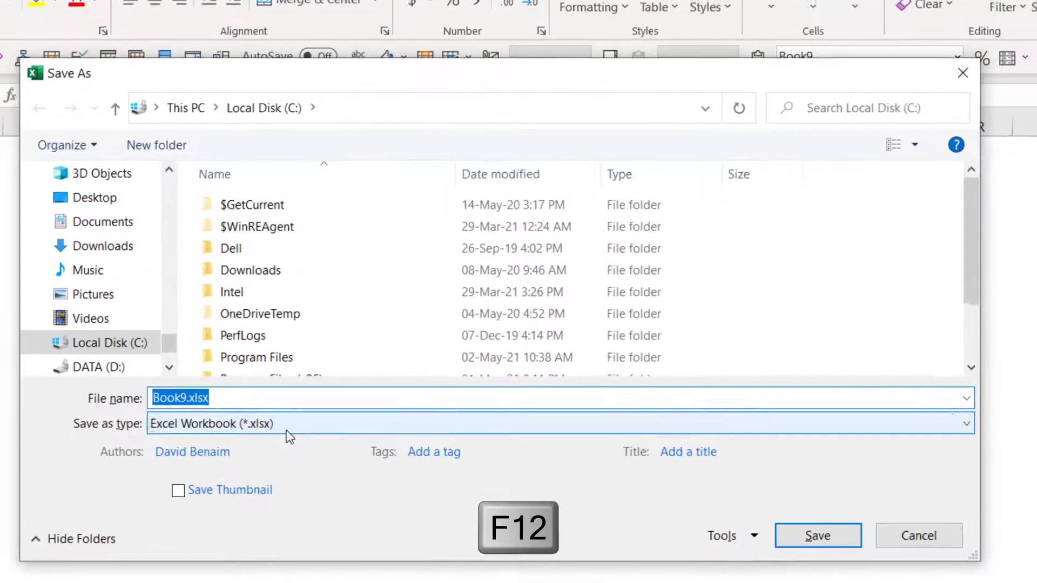
left_click(337, 368)
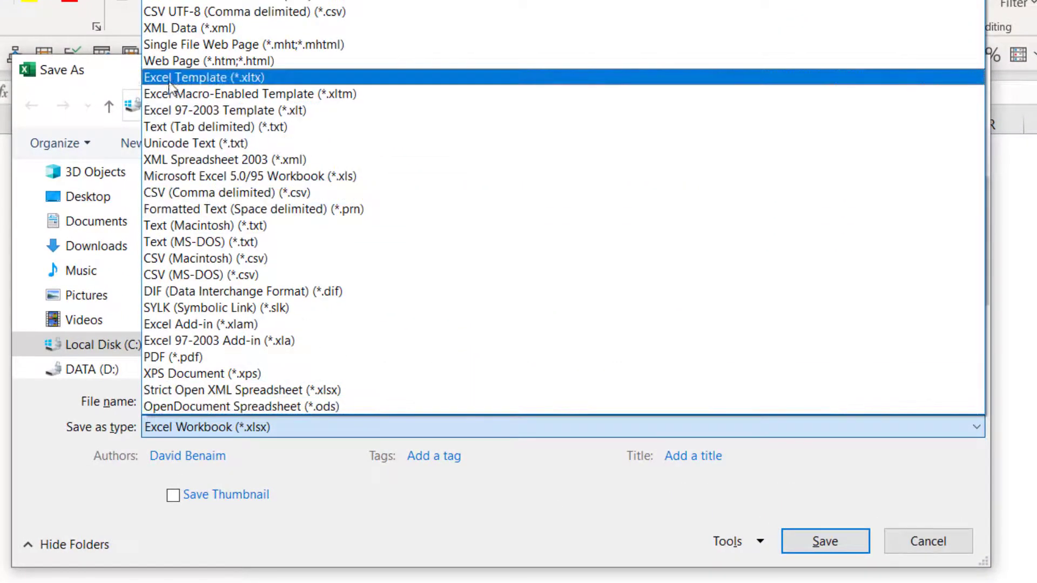
left_click(290, 82)
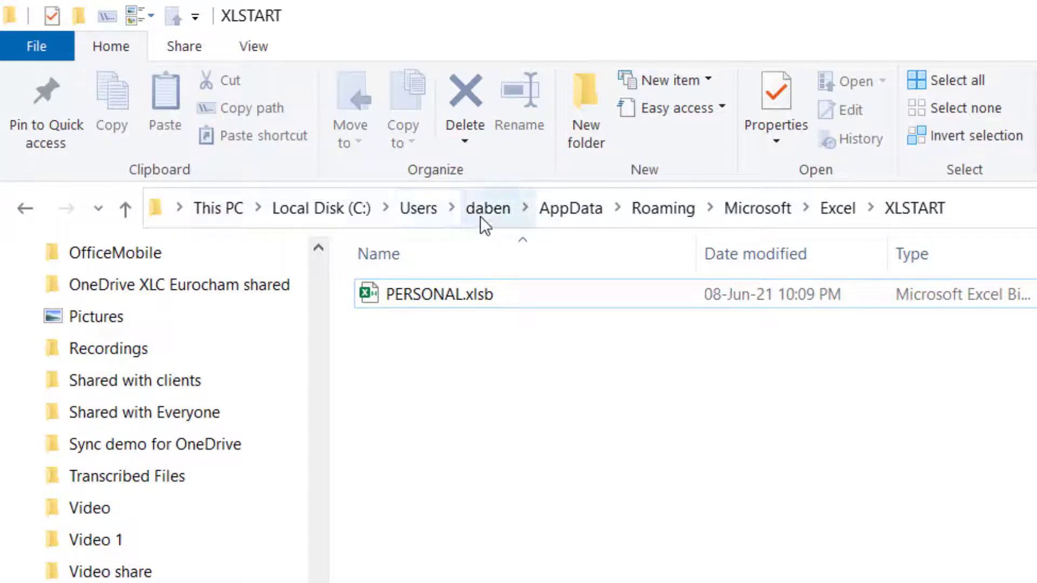
Copy the XLSTART folder path from File Explorer's address bar
left_click(975, 208)
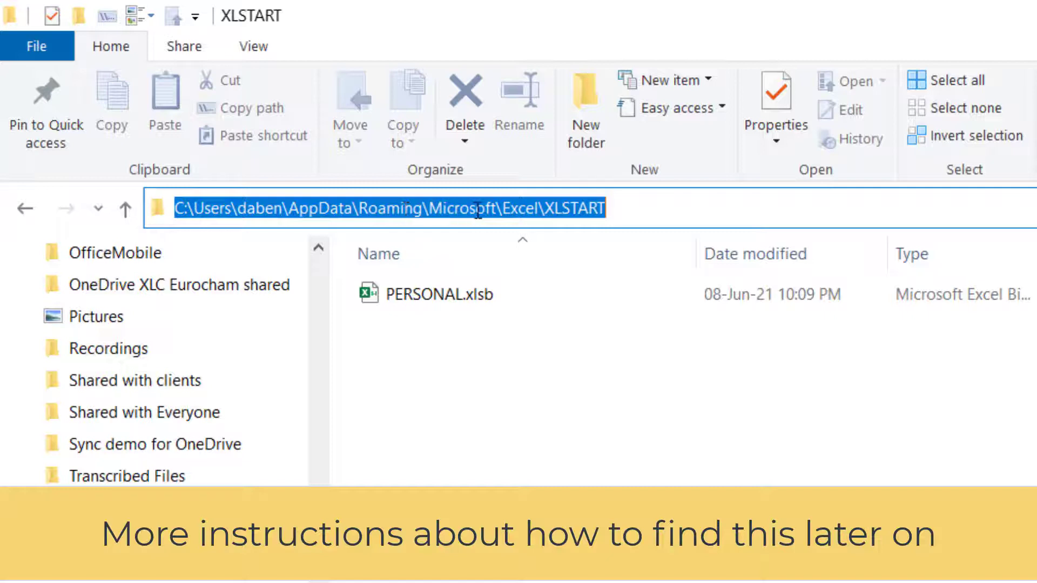
right_click(494, 211)
left_click(594, 282)
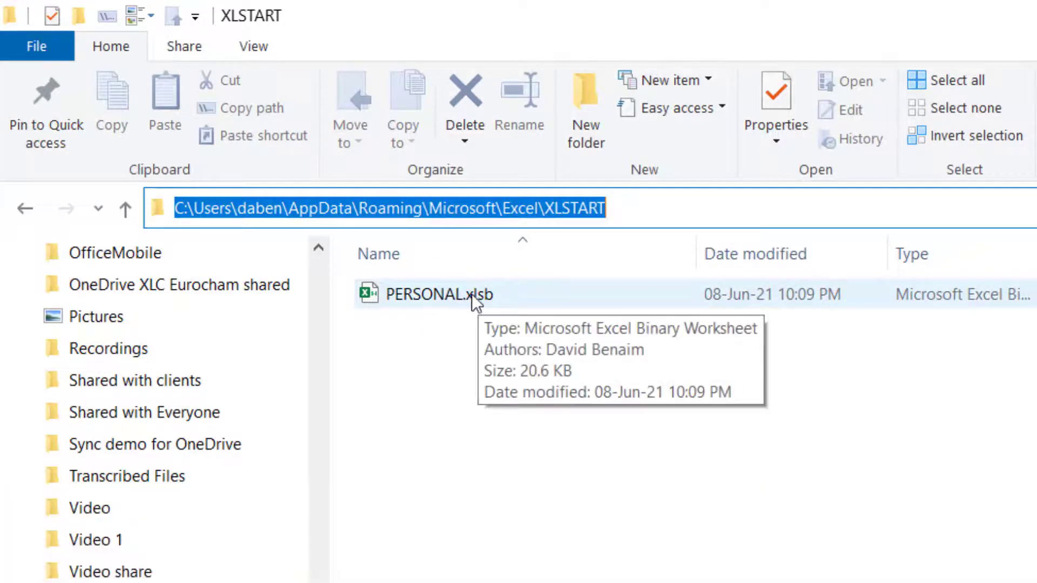
left_click(503, 388)
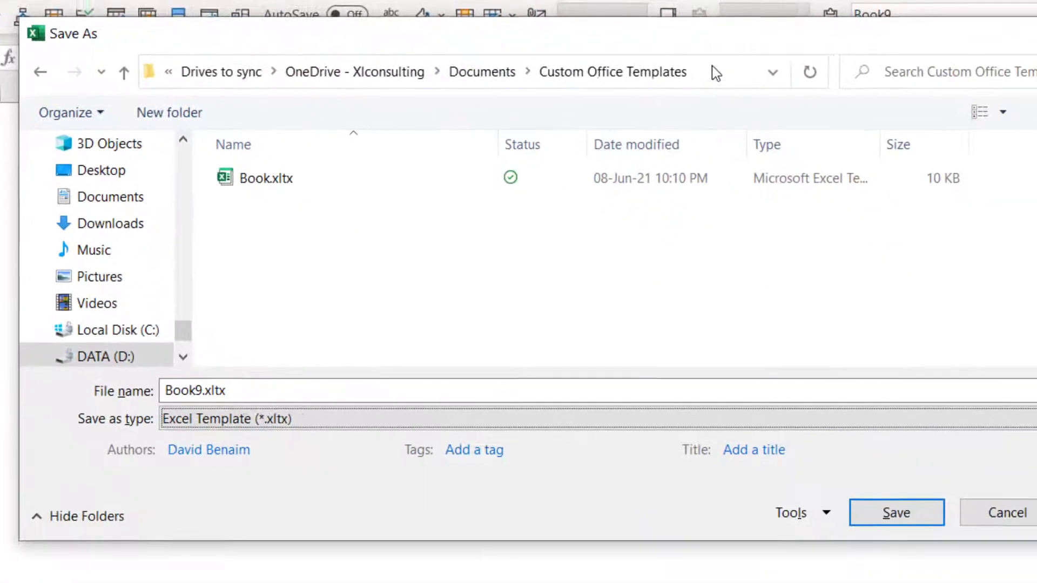
Paste the XLSTART path into the Save As address bar to go to that folder
left_click(1009, 244)
right_click(663, 60)
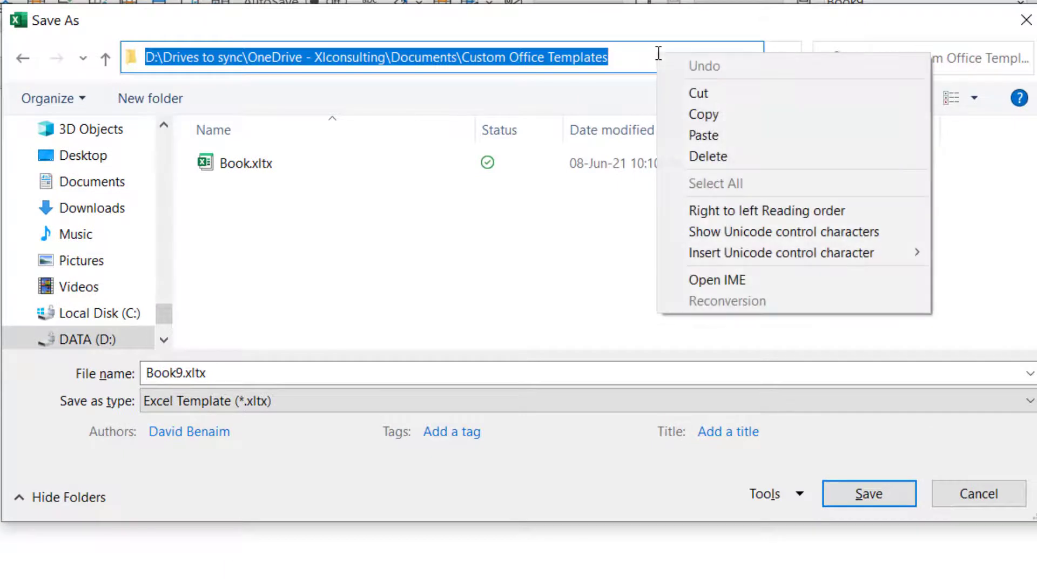
left_click(741, 137)
key("ctrl+a")
key("Return")
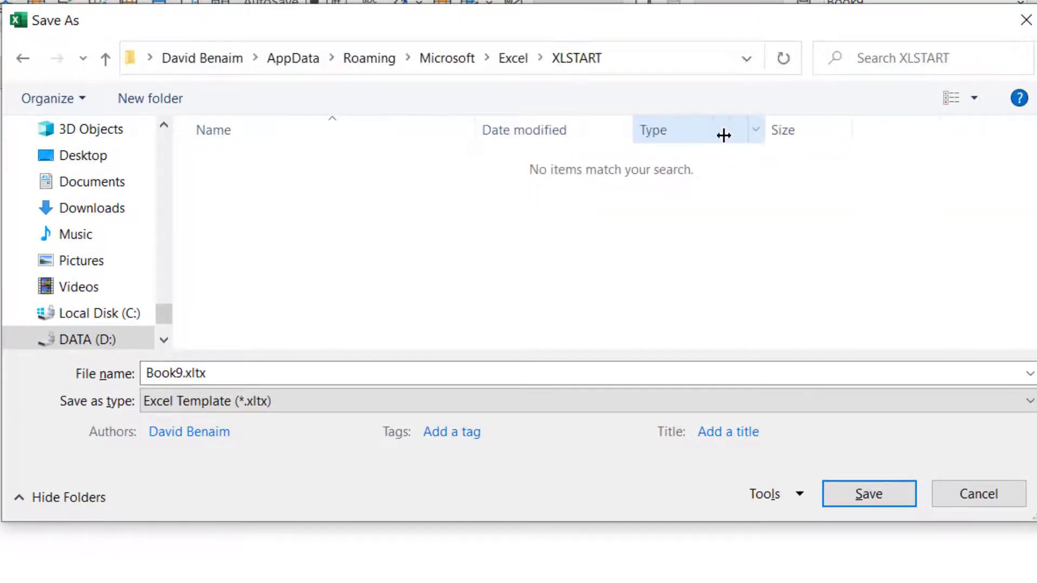
Rename the template file from Book9.xltx to Book.xltx
left_click(180, 376)
double_click(180, 375)
left_click(180, 375)
key("BackSpace")
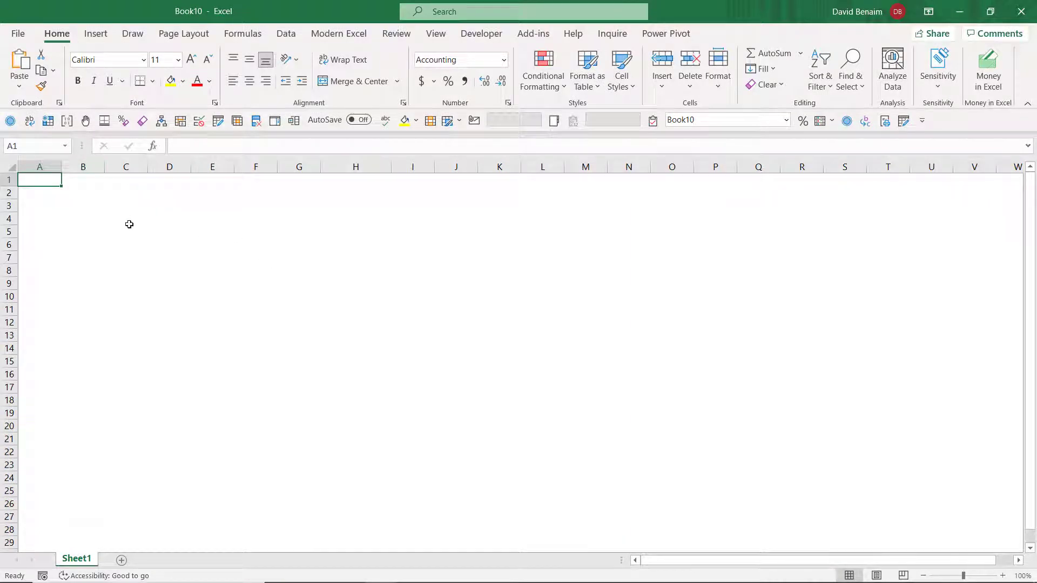
In a new workbook, enter 238,782,132 in C3
key("ctrl+n")
key("Down")
key("Down")
key("Right")
key("Right")
type("238,782,1")
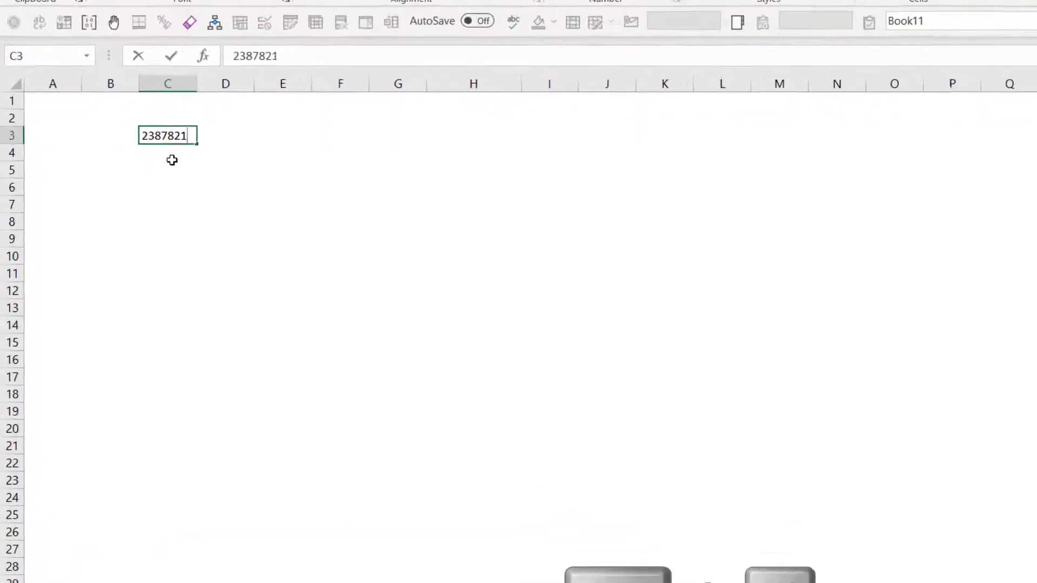
type("32")
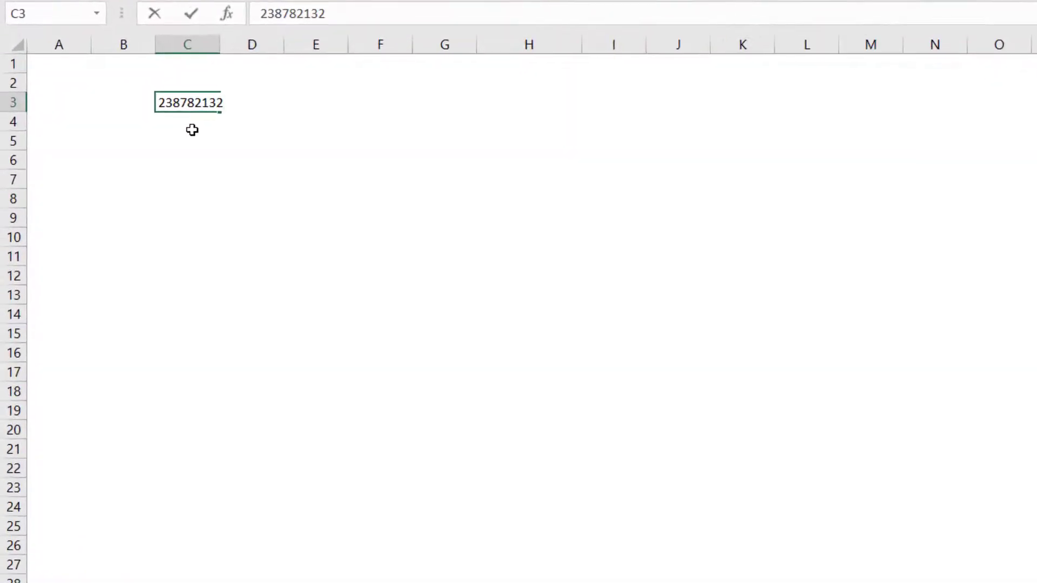
key("Return")
Fill E3:E21 with =RANDBETWEEN(1,900000)/1000 using Ctrl+Enter
key("Right")
key("Right")
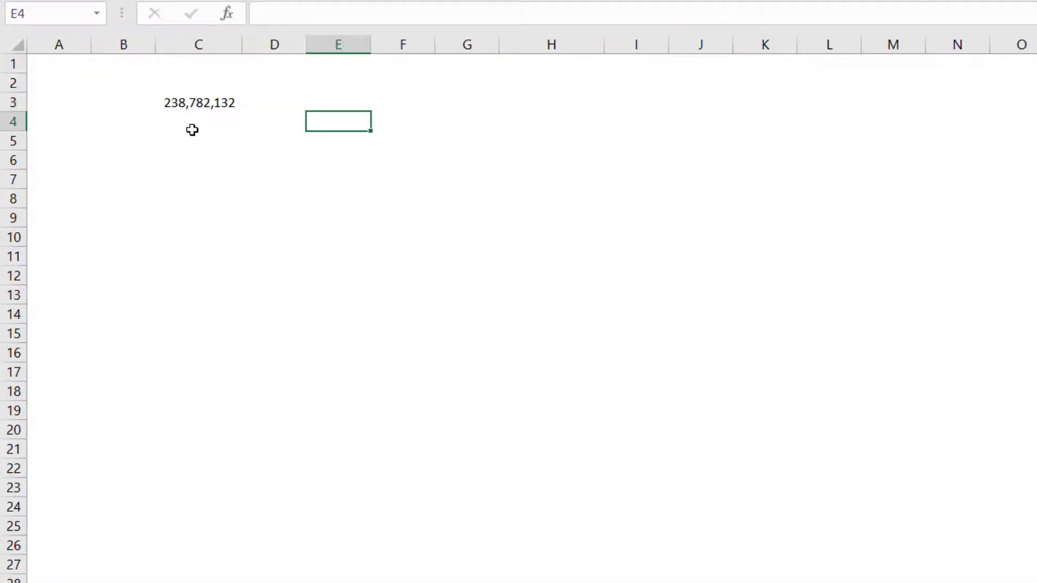
key("Up")
key("shift+Down")
key("shift+Down")
key("shift+Down")
key("shift+Down")
key("shift+Down")
key("shift+Down")
key("shift+Down")
key("shift+Down")
key("shift+Down")
key("shift+Down")
key("shift+Down")
key("shift+Down")
key("shift+Down")
key("shift+Down")
key("shift+Down")
key("shift+Down")
key("shift+Down")
key("shift+Down")
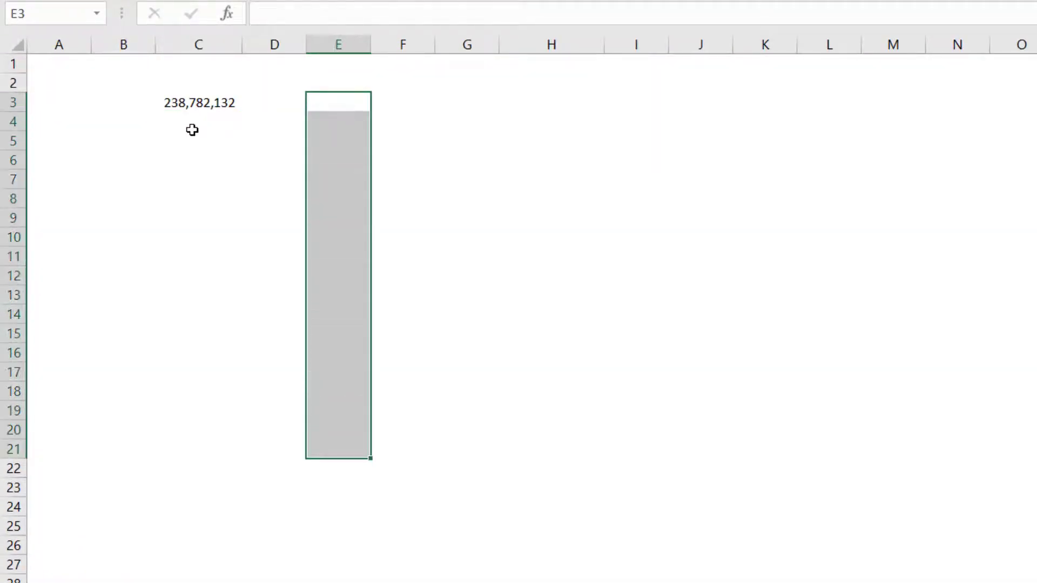
type("=randbetween")
key("Tab")
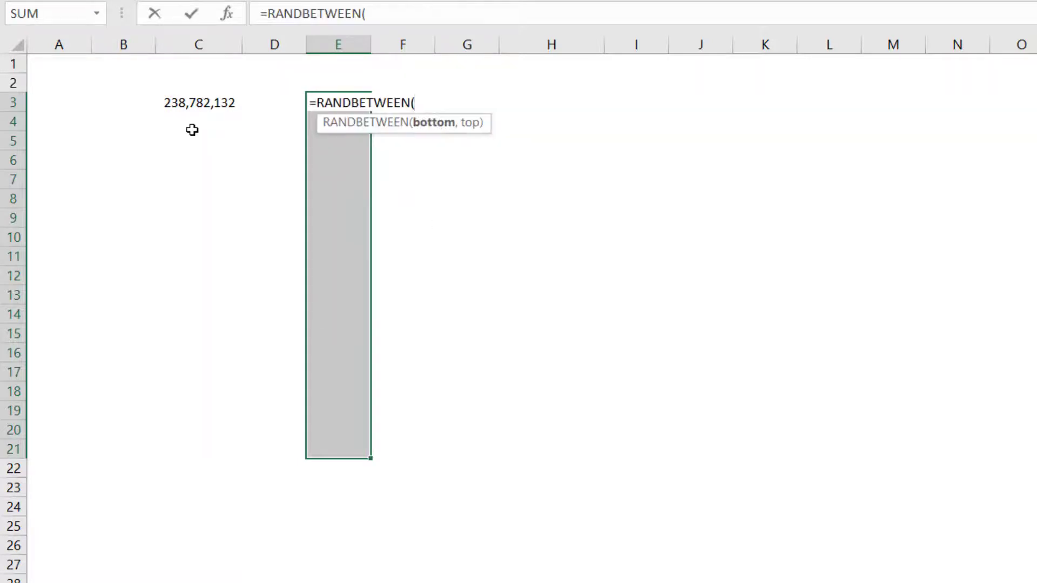
type("1,900")
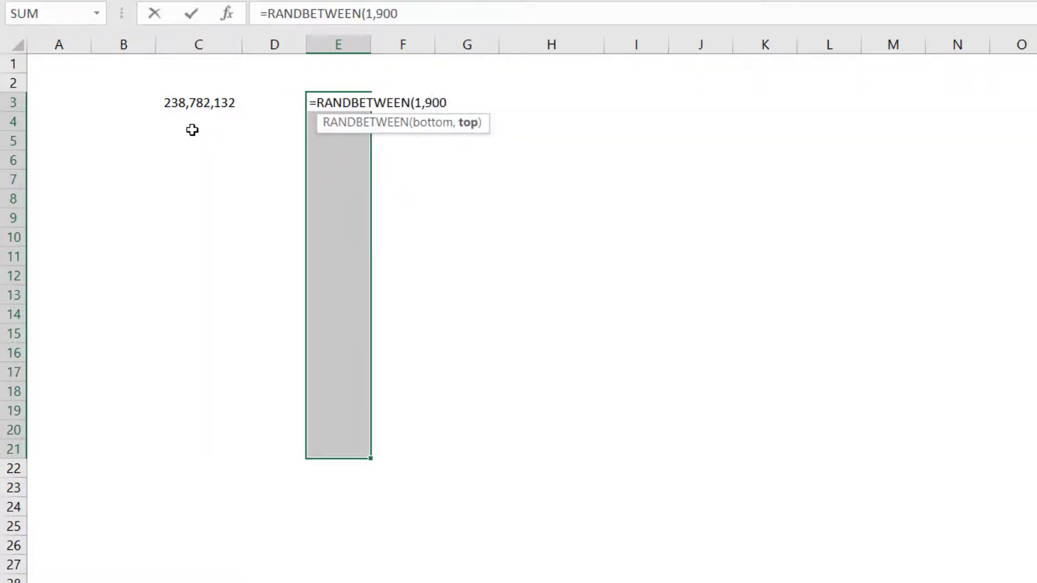
type("000)/10000")
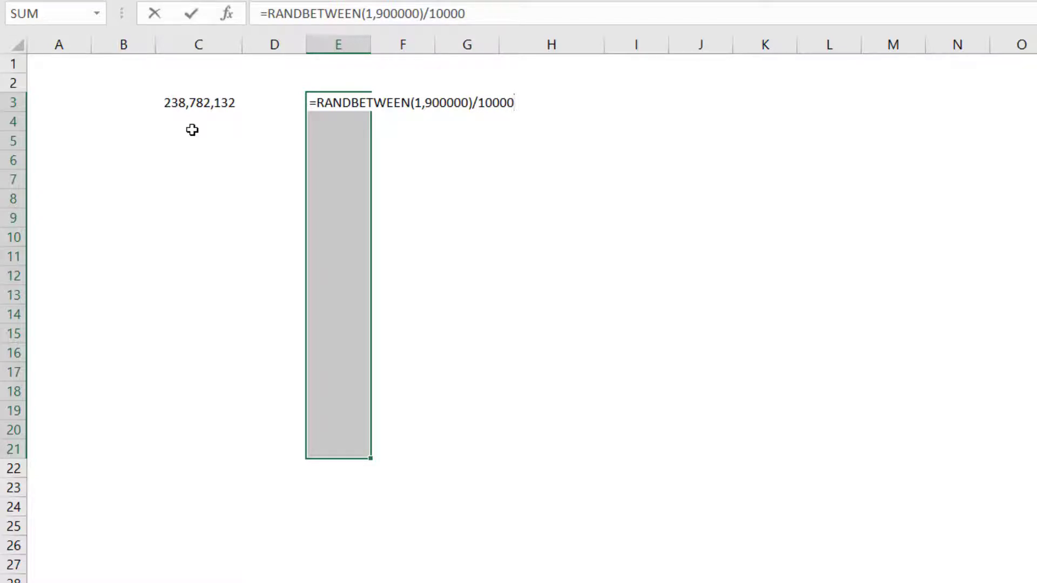
key("BackSpace")
key("ctrl+Return")
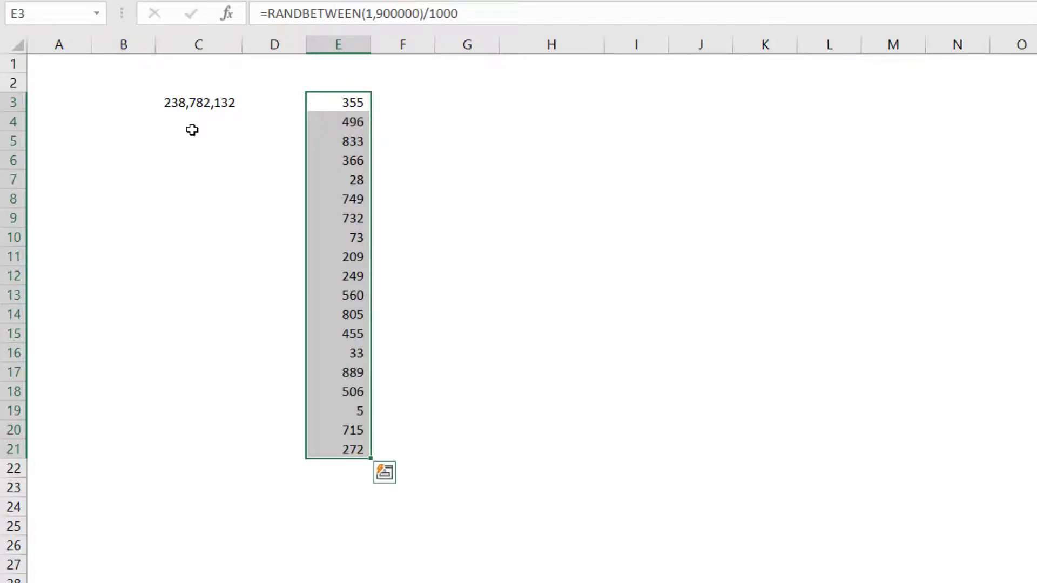
Adjust the displayed decimals and add two zeros to the formula's upper bound across E3:E21
left_click(615, 19)
left_click(617, 19)
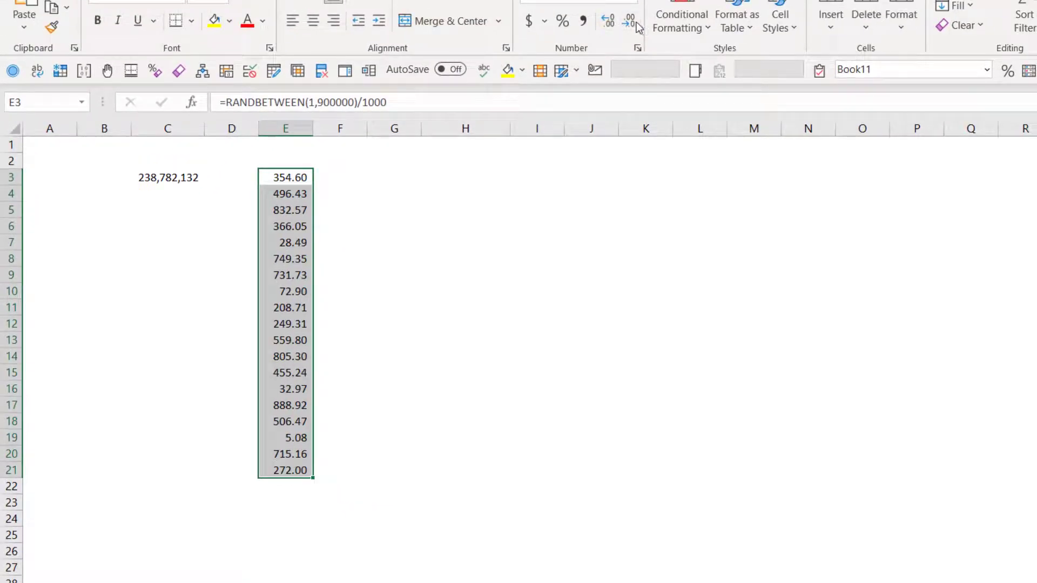
left_click(628, 20)
left_click(628, 20)
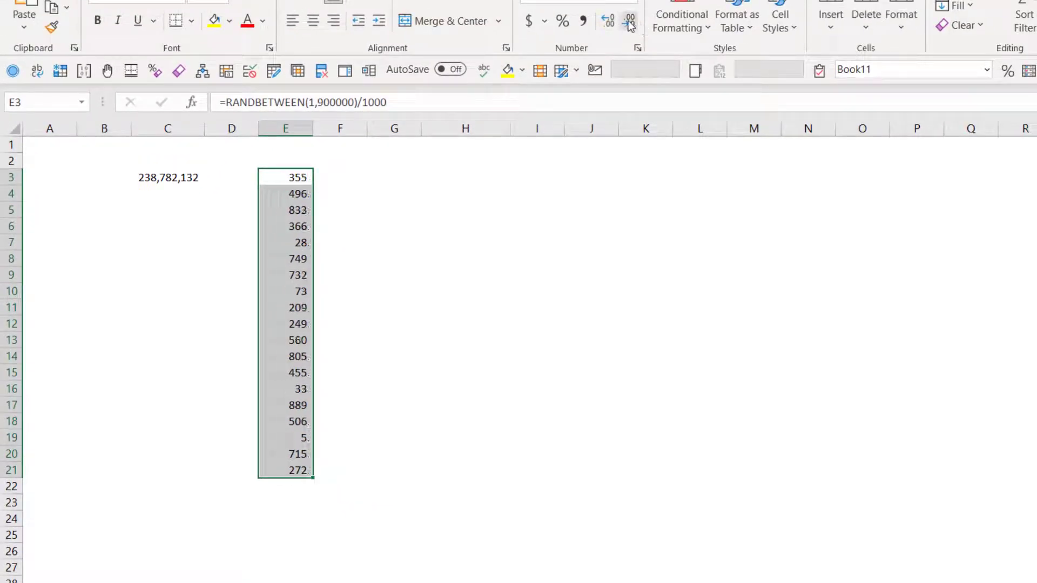
left_click(342, 103)
type("00")
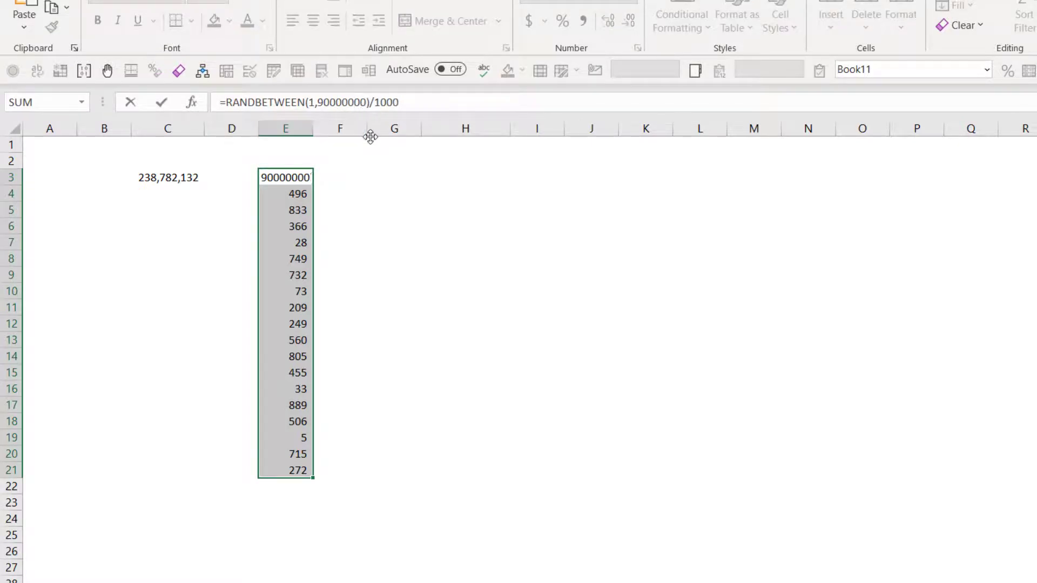
key("ctrl+Return")
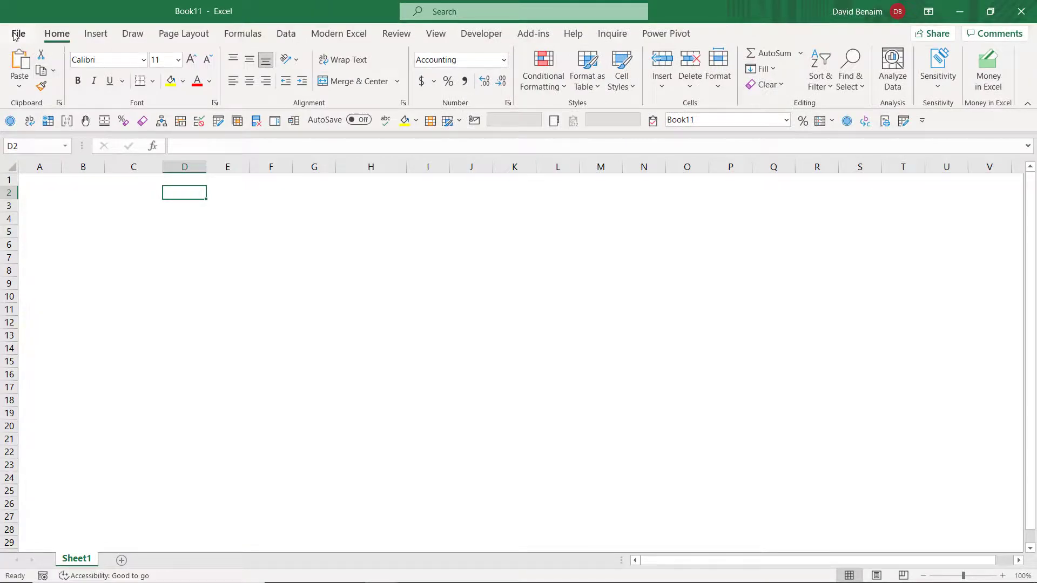
left_click(16, 34)
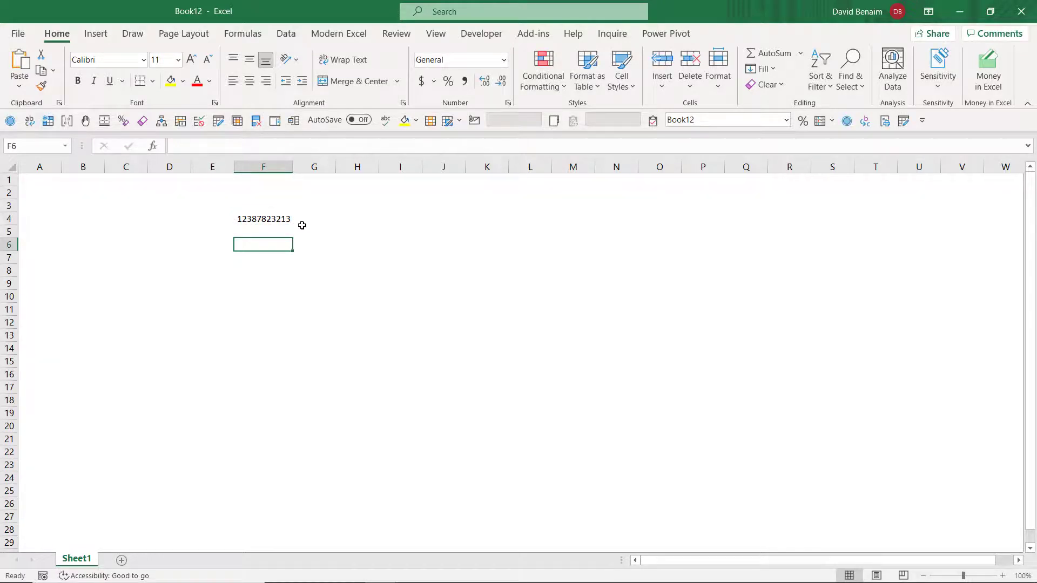
left_click(271, 219)
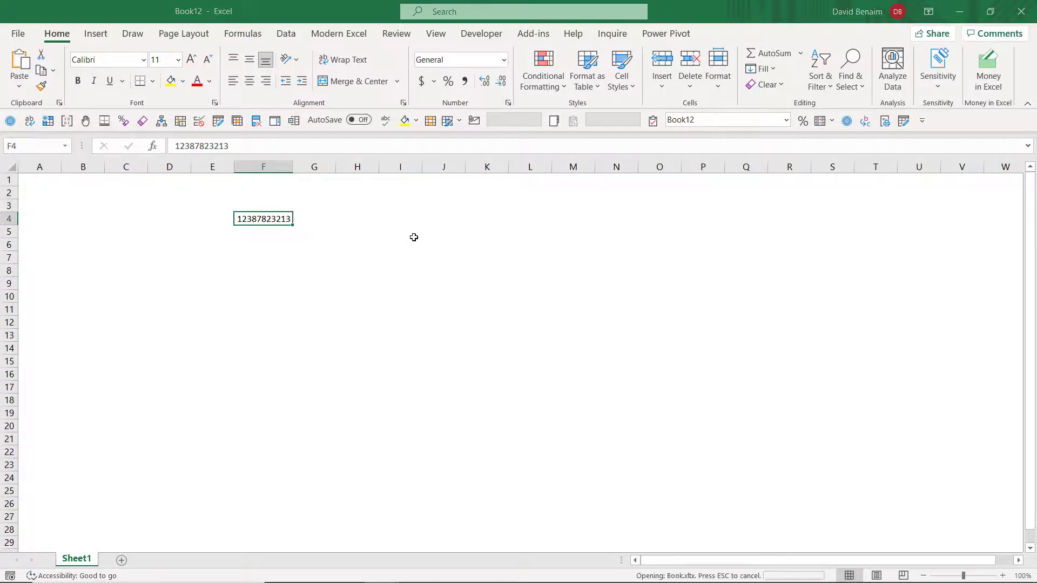
key("ctrl+n")
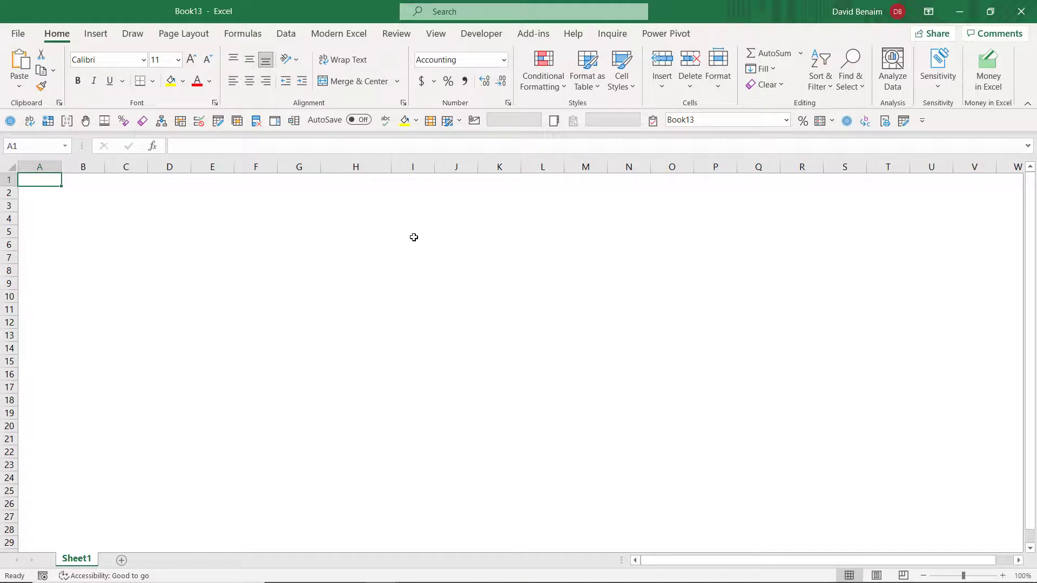
left_click(1021, 11)
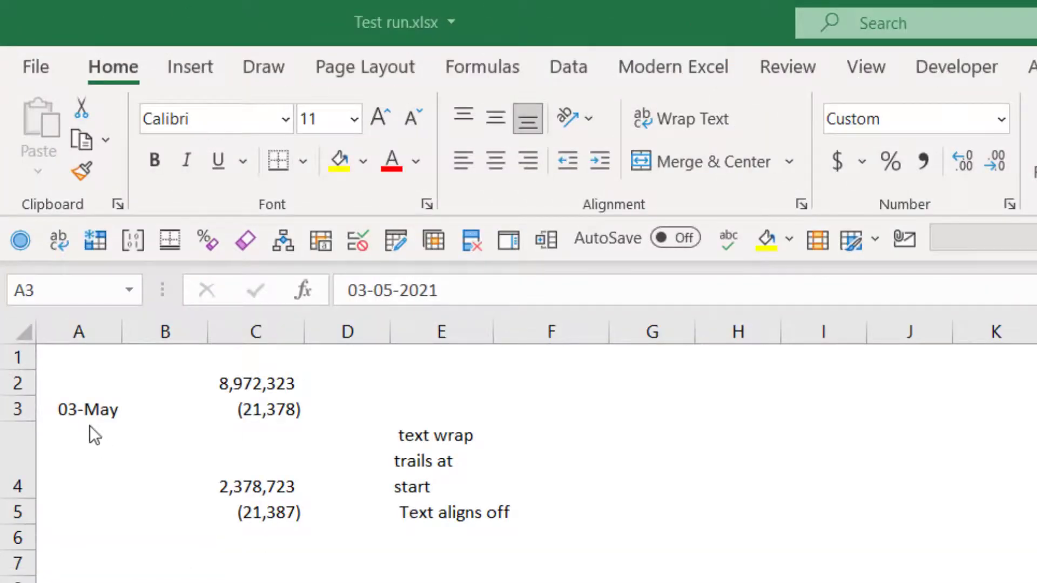
Inspect the date in A3, the numbers in C2:C3, and the text in E4 and E5
left_click(88, 410)
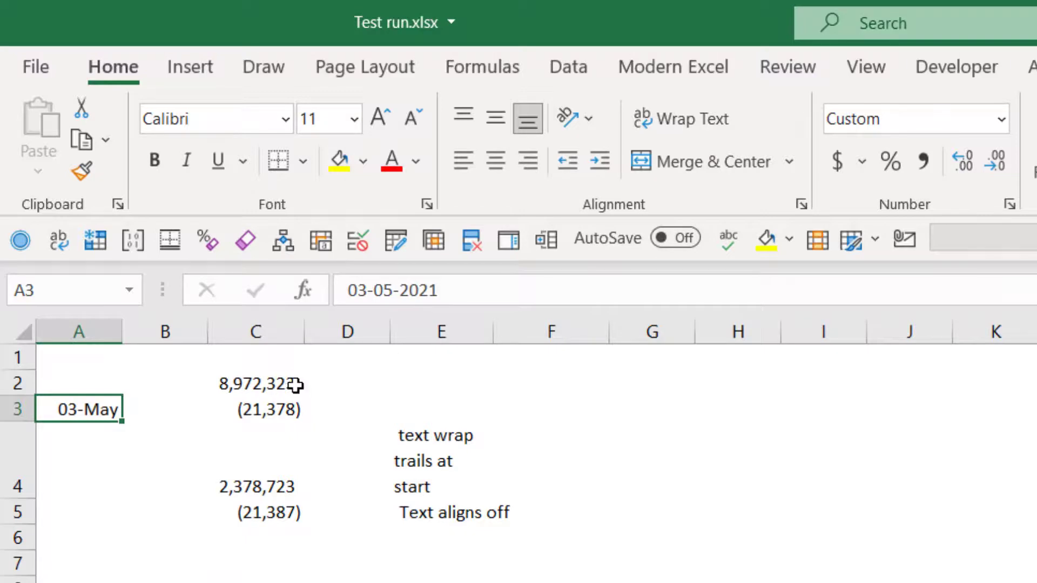
left_click_drag(292, 384, 278, 513)
left_click_drag(281, 463, 284, 402)
left_click(402, 438)
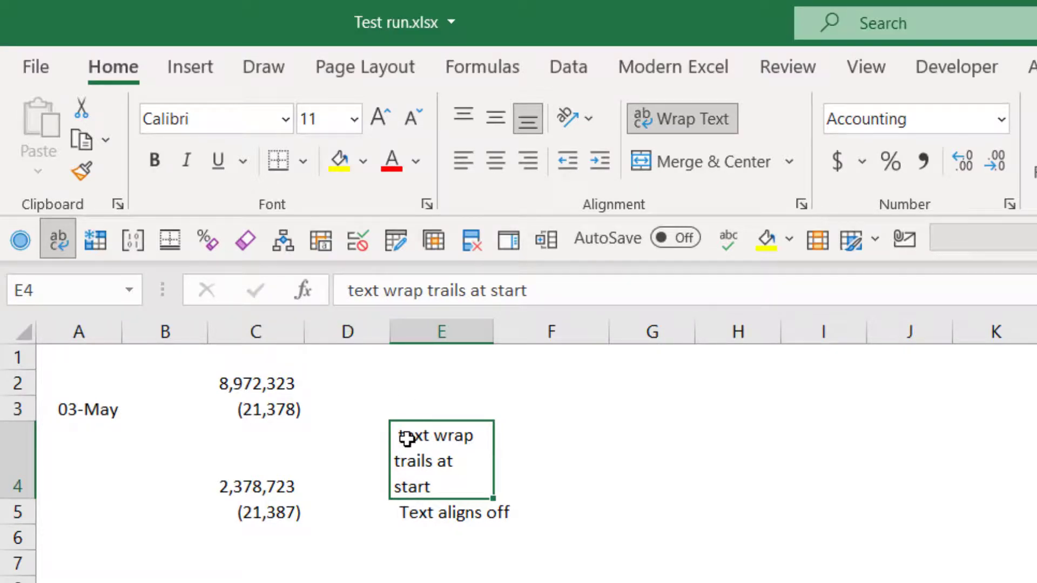
left_click(422, 523)
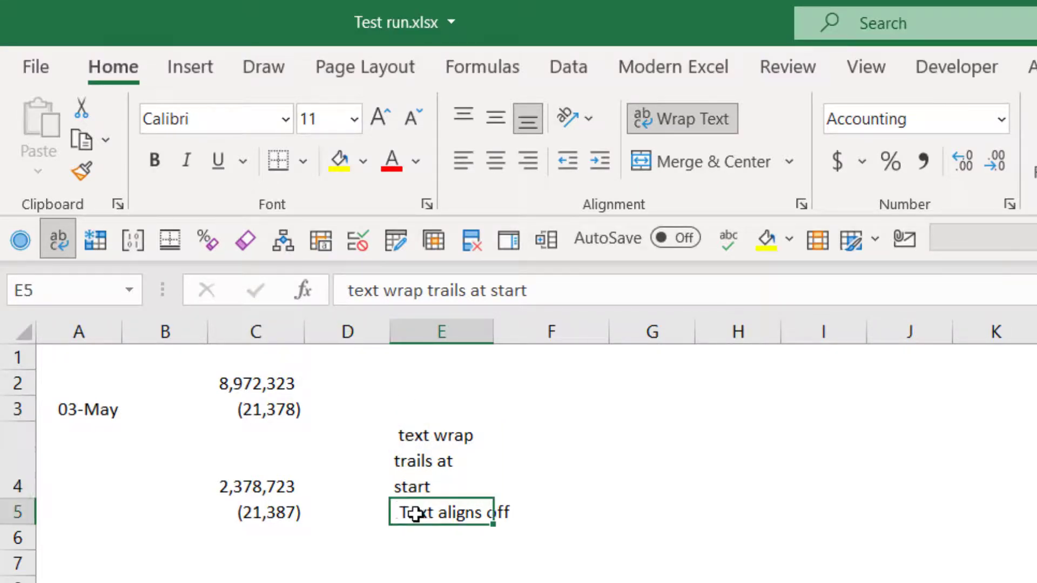
Set E4:E5 to General format so the text notes sit flush
left_click_drag(434, 430, 439, 504)
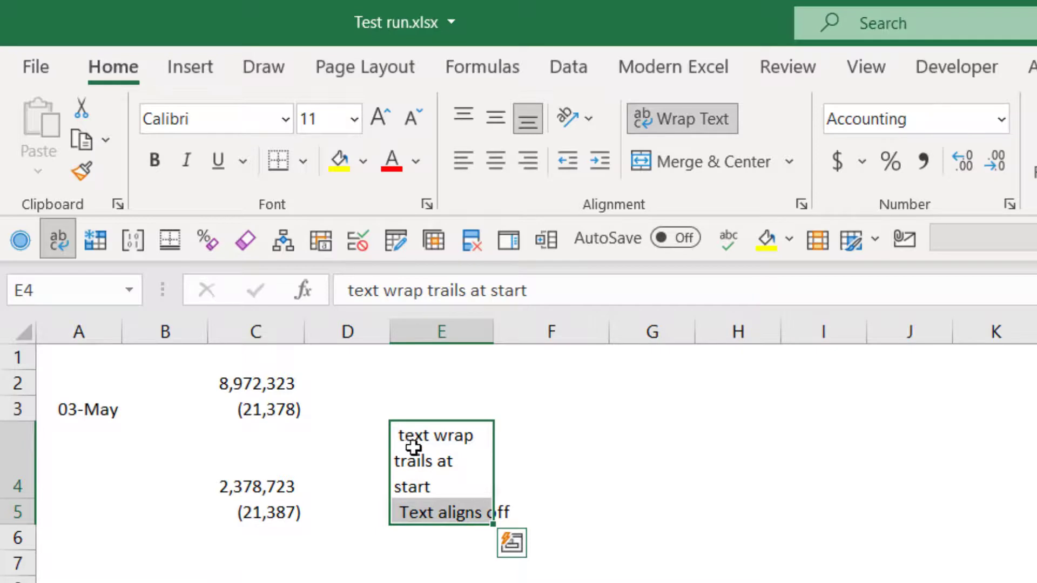
left_click(1003, 119)
left_click(996, 153)
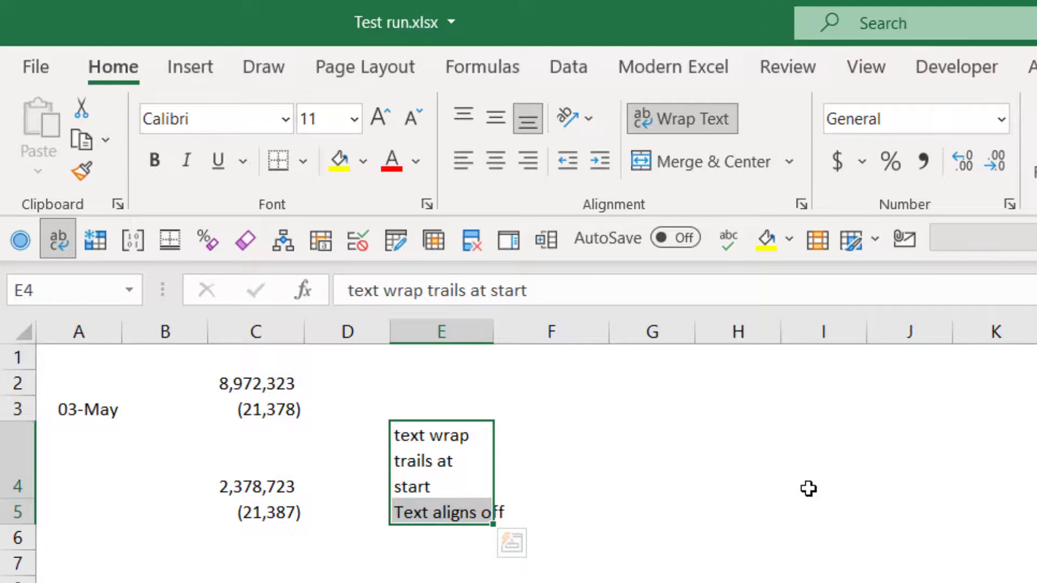
left_click(712, 514)
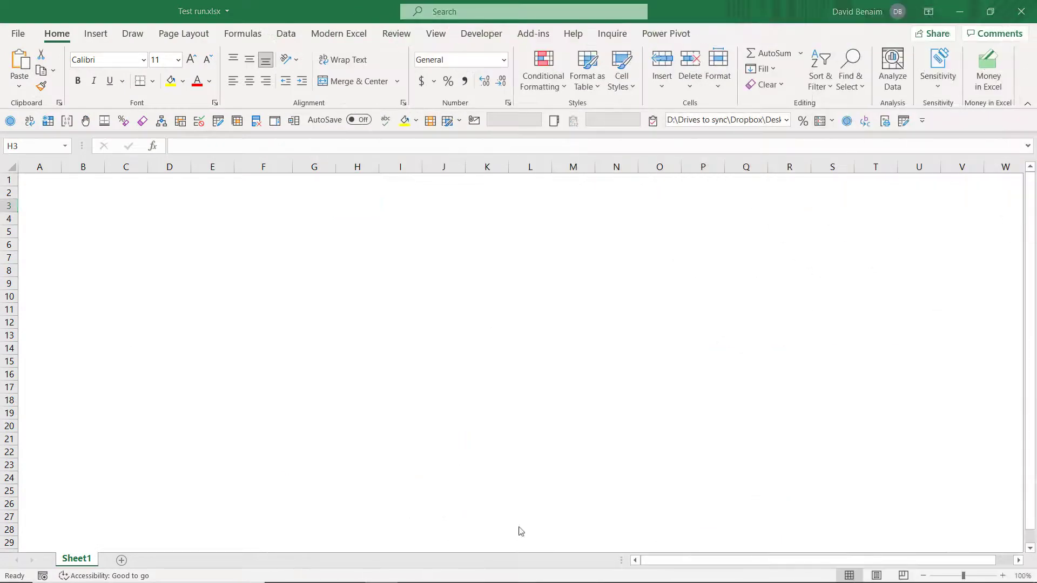
Return to the open XLSTART folder window and select the Book.xltx template
key("super")
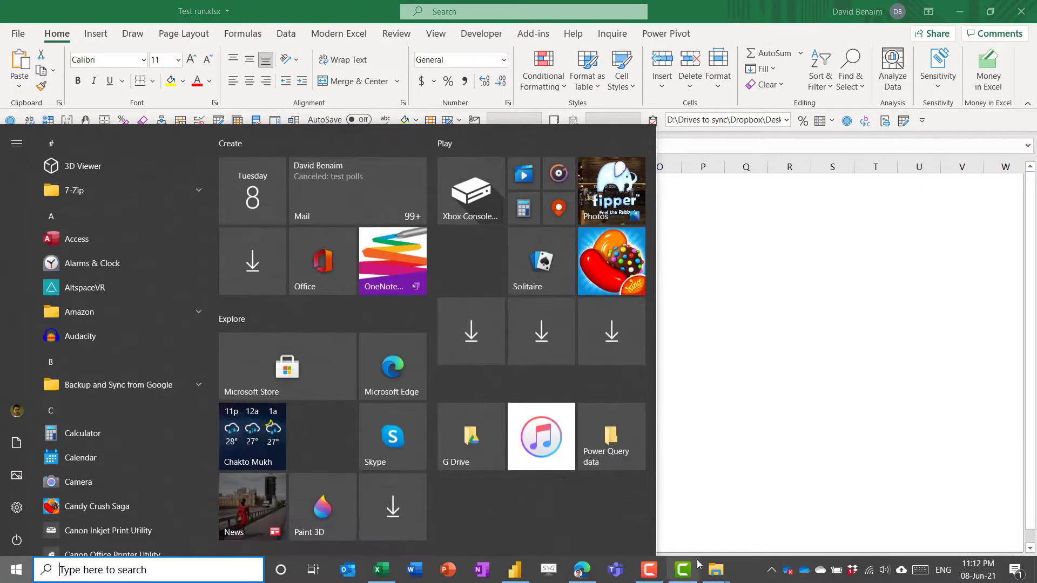
mouse_move(716, 570)
left_click(674, 522)
left_click(205, 150)
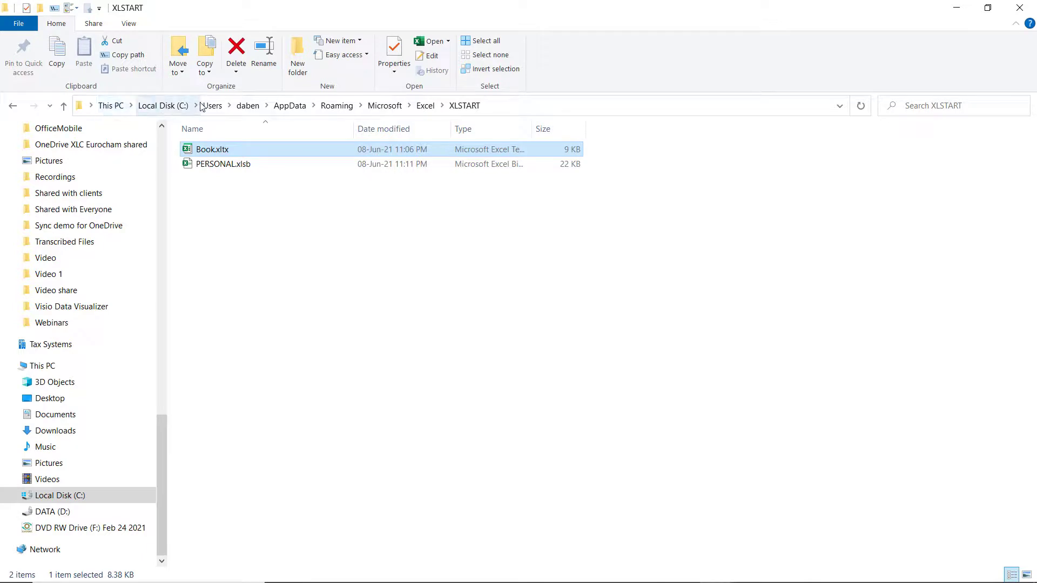
Go up to the Local Disk (C:) drive and turn on showing hidden items
left_click(163, 106)
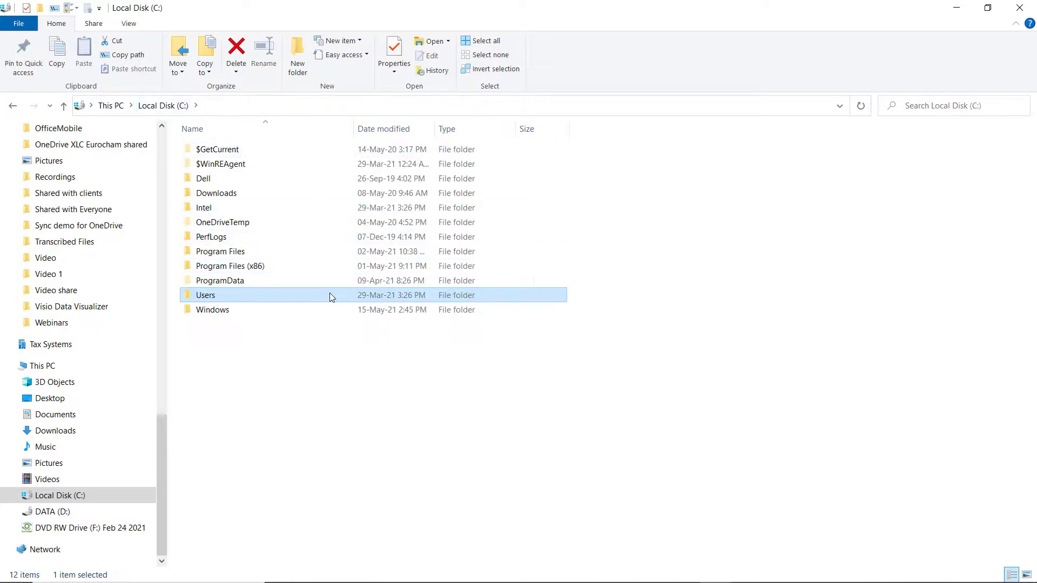
left_click(630, 155)
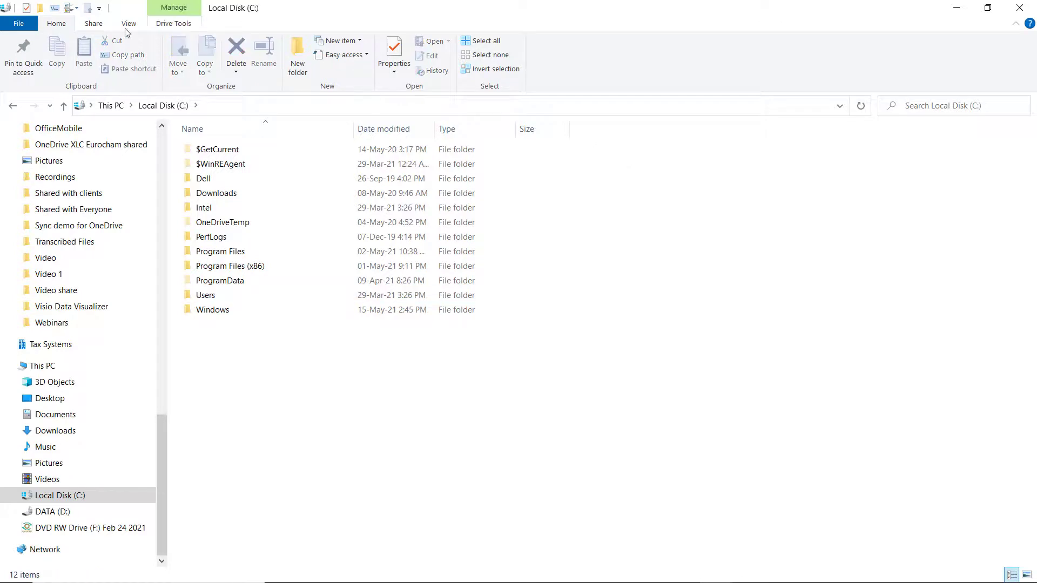
left_click(128, 24)
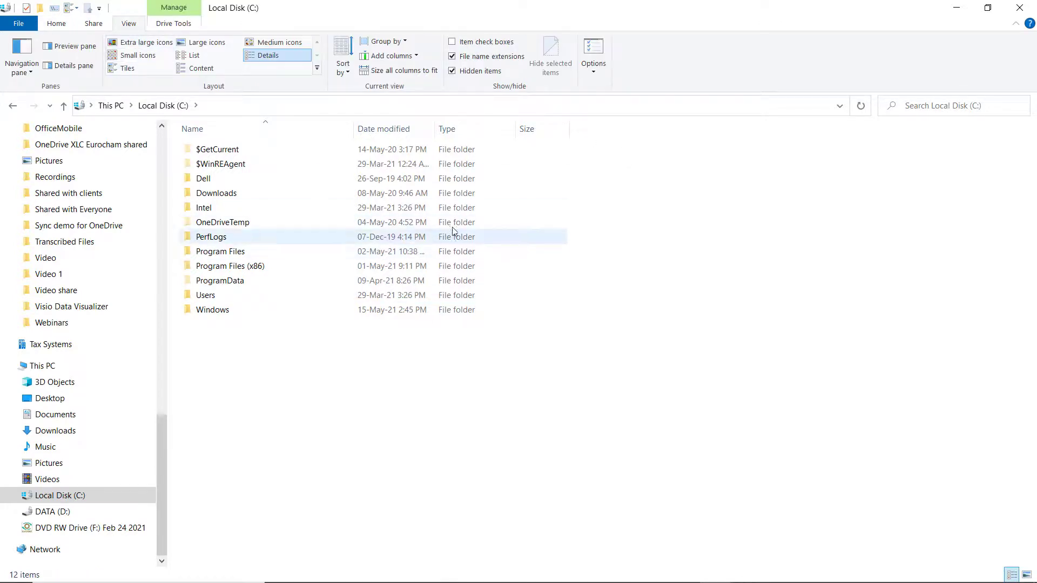
left_click(453, 71)
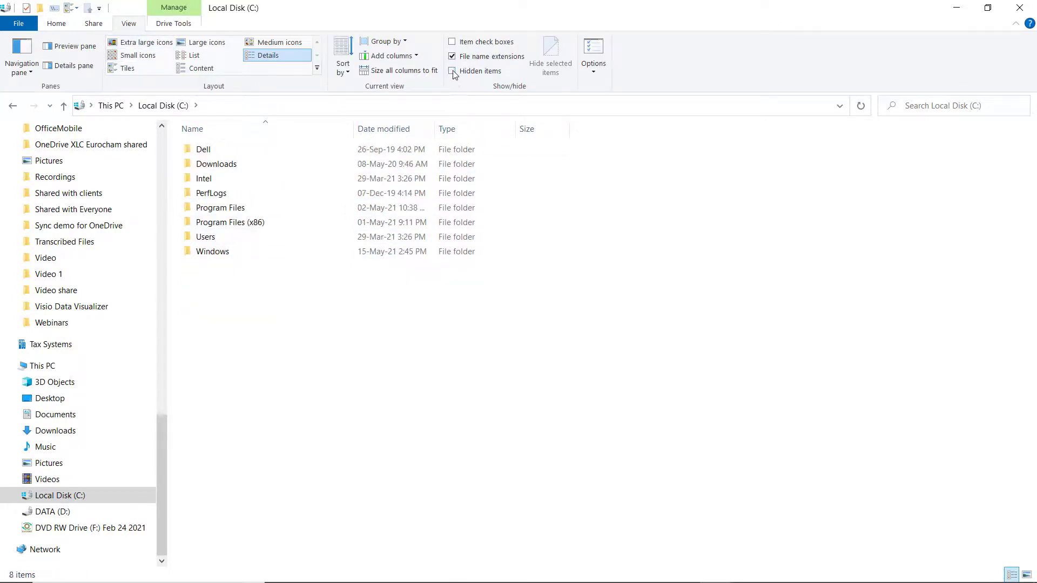
left_click(453, 72)
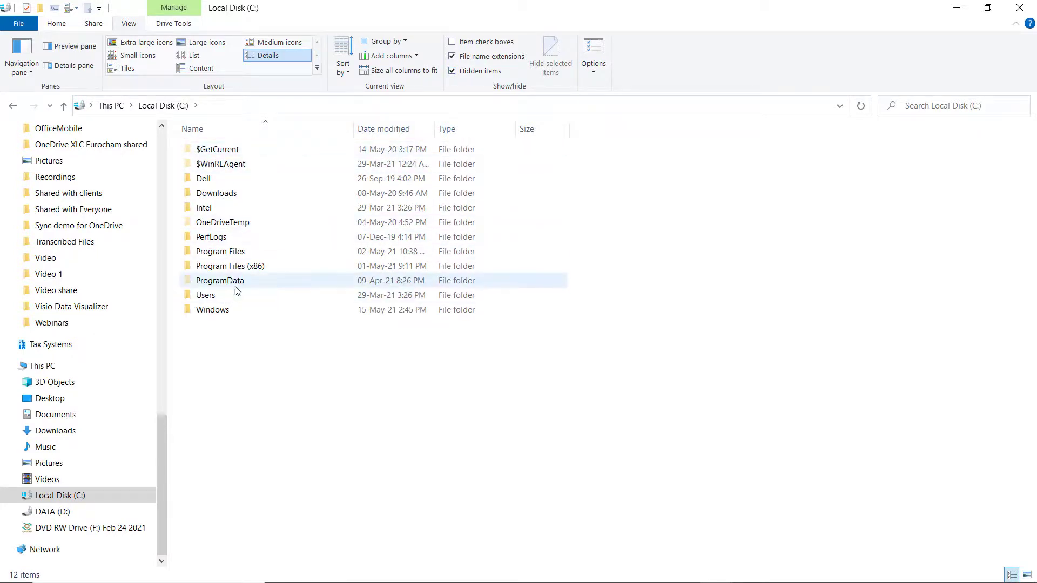
Navigate Users > profile > AppData > Roaming > Microsoft > Excel > XLSTART and select its folder path
double_click(224, 300)
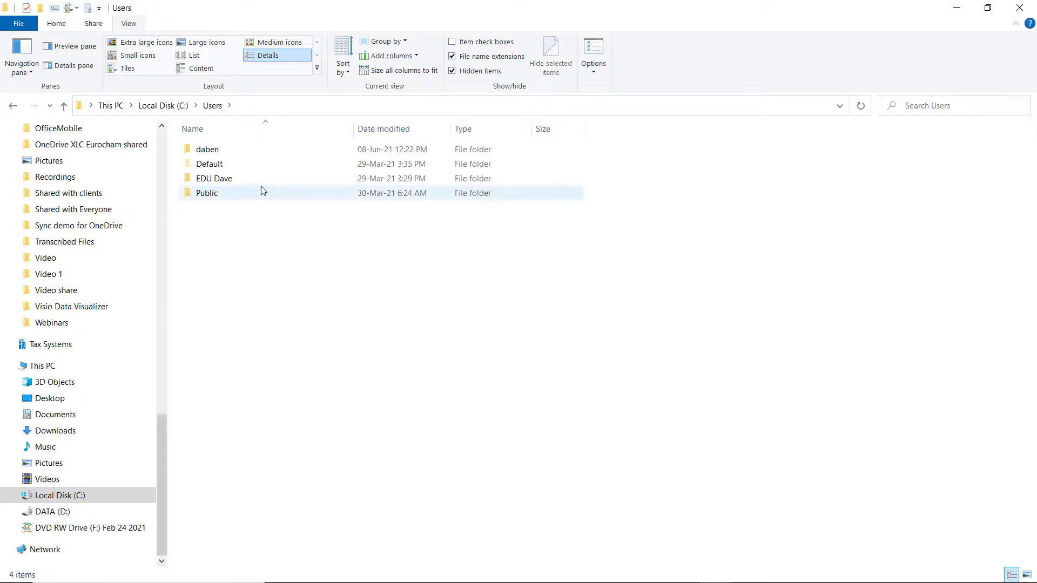
double_click(235, 155)
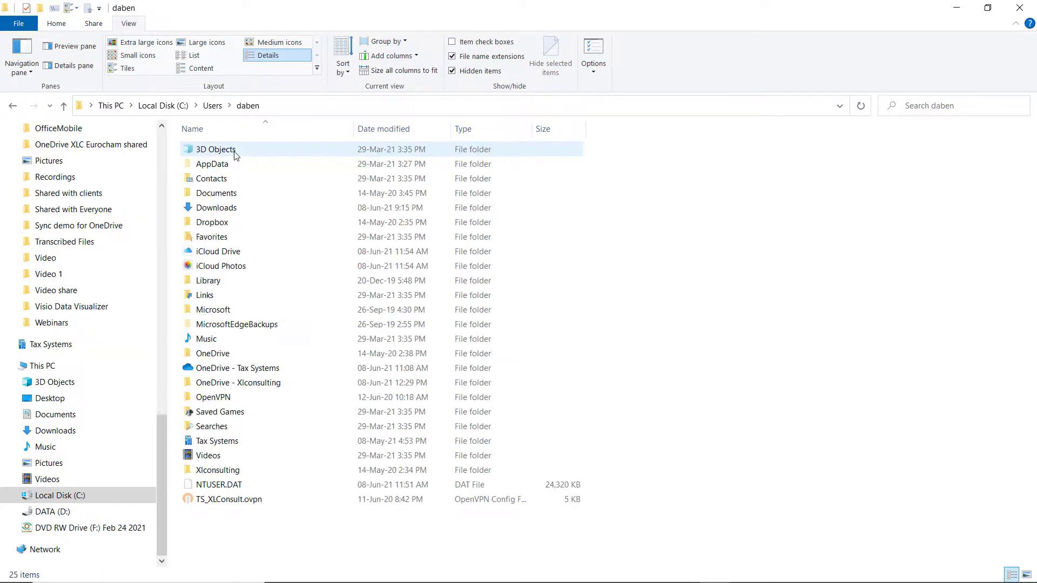
double_click(208, 165)
double_click(272, 183)
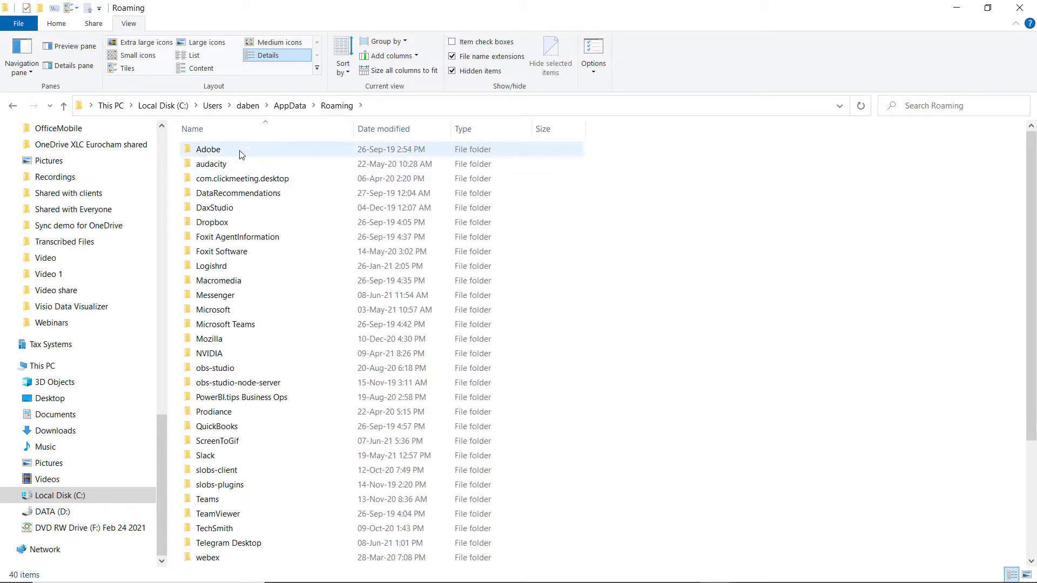
type("mi")
key("Return")
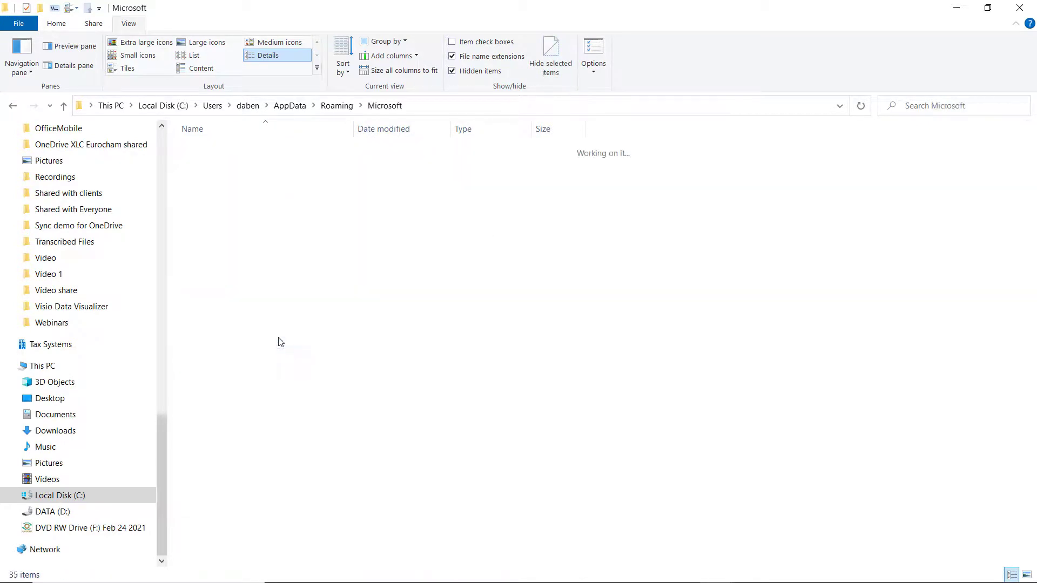
type("e")
key("Return")
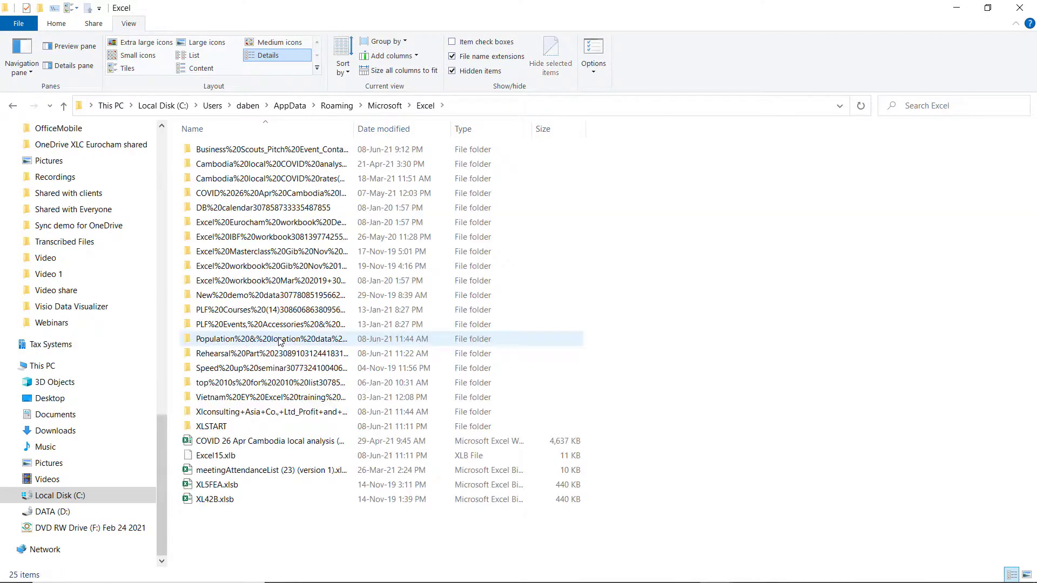
left_click(231, 428)
double_click(231, 428)
left_click(505, 105)
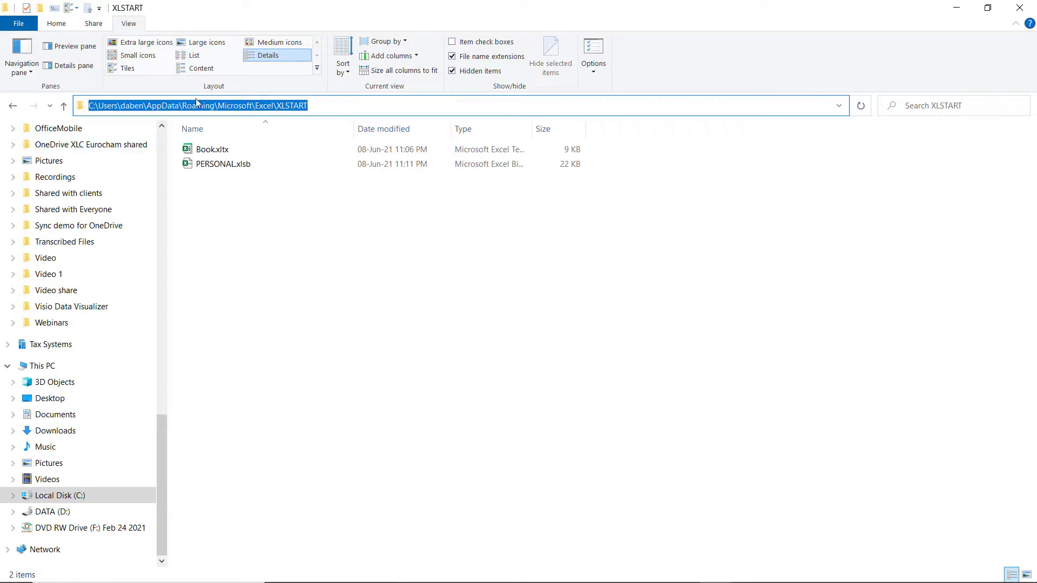
key("alt+Tab")
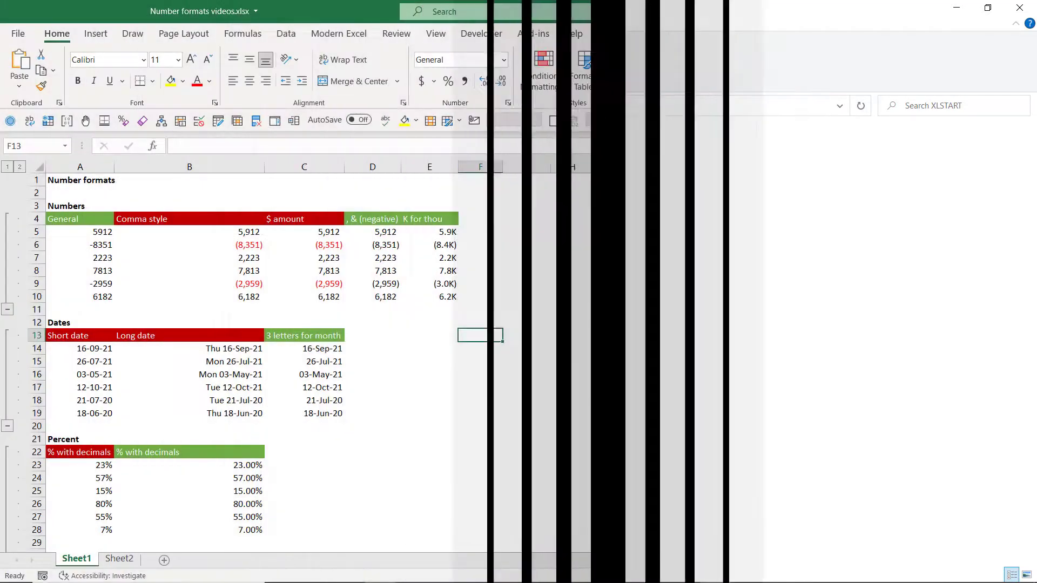